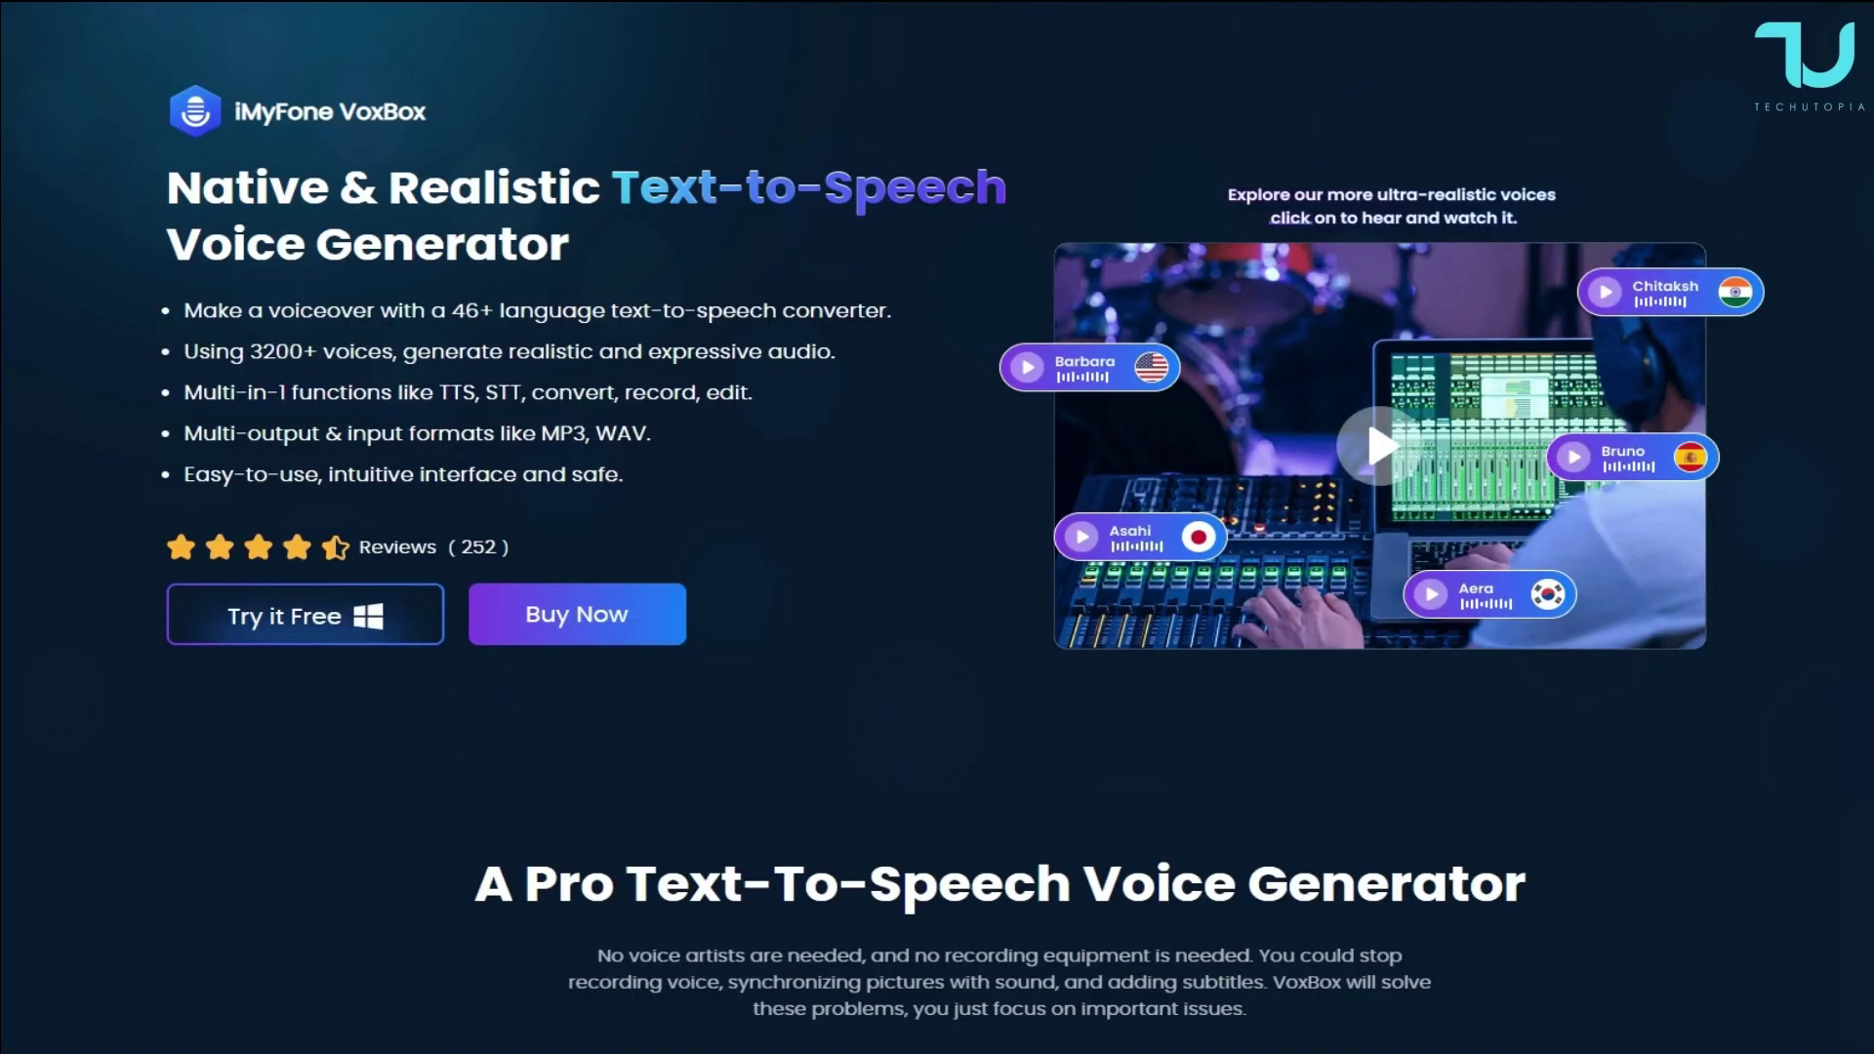
Look through the VoxBox product page from its feature sections to the application scenarios, customer reviews and FAQ.
scroll(937, 528, down, 20)
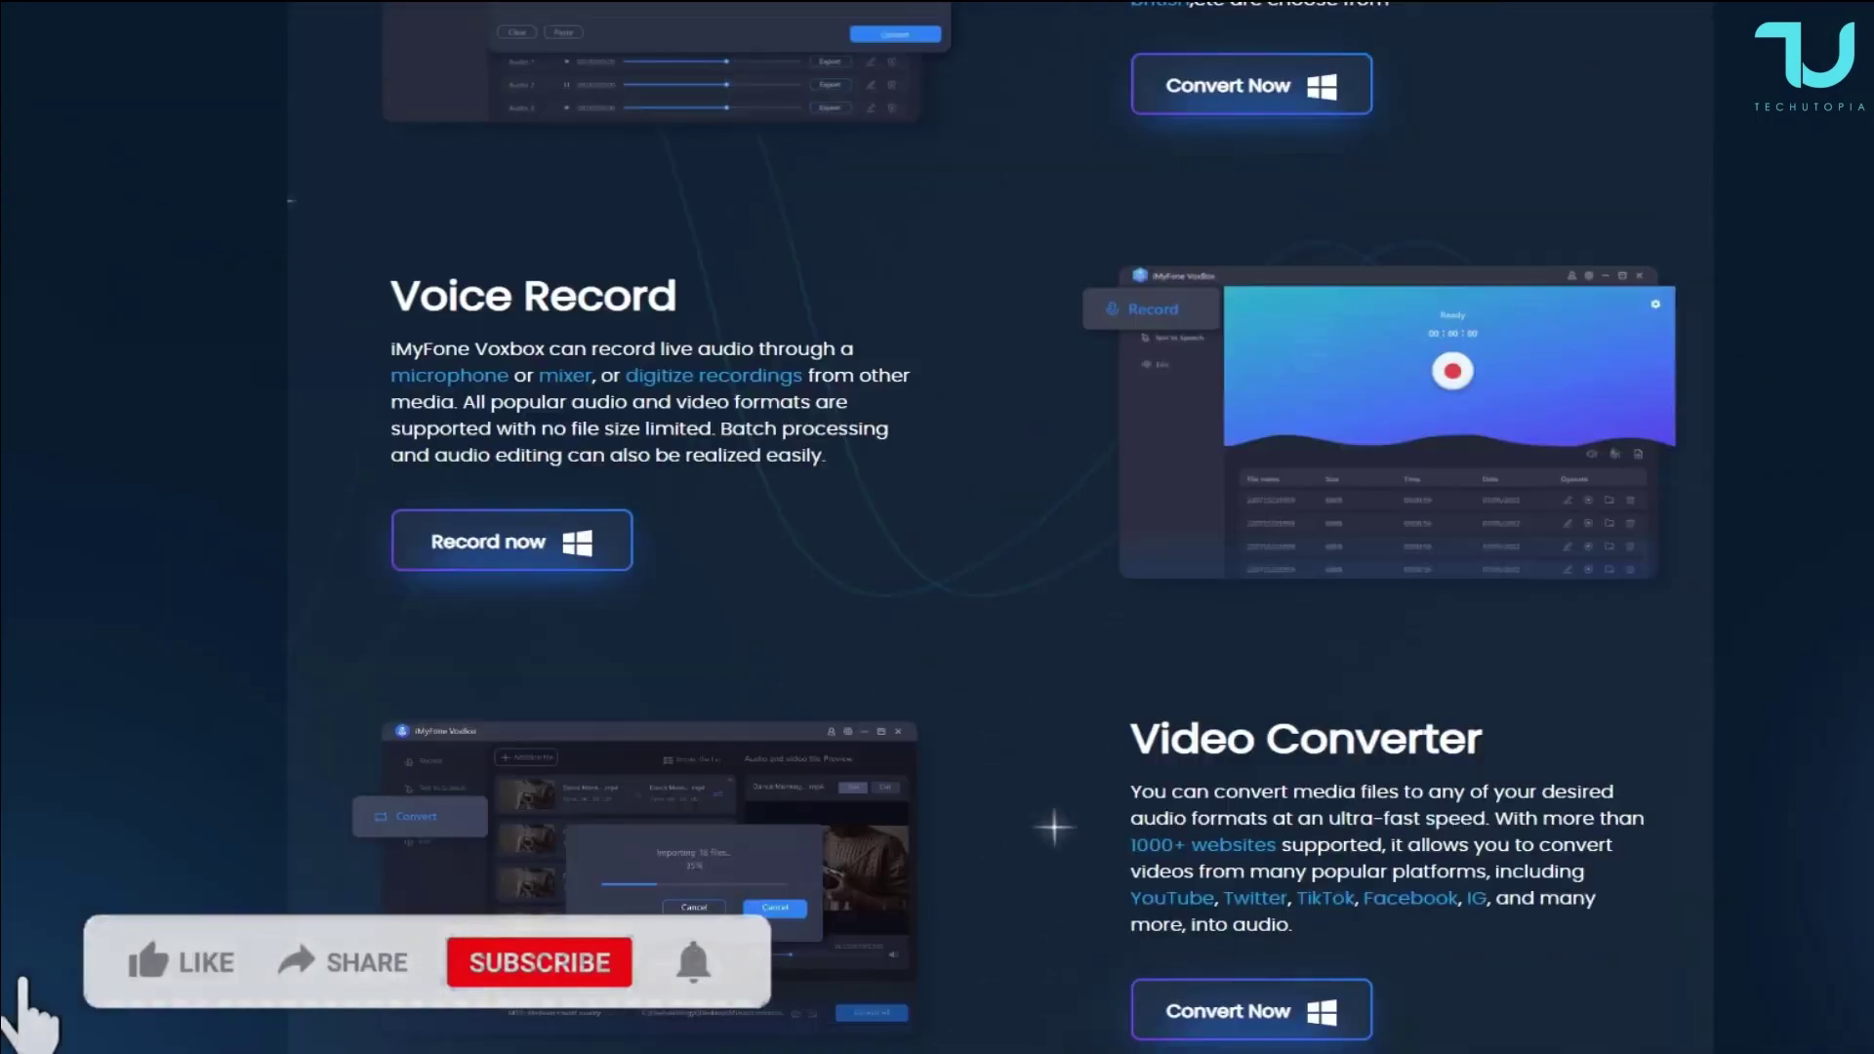
scroll(937, 527, down, 3)
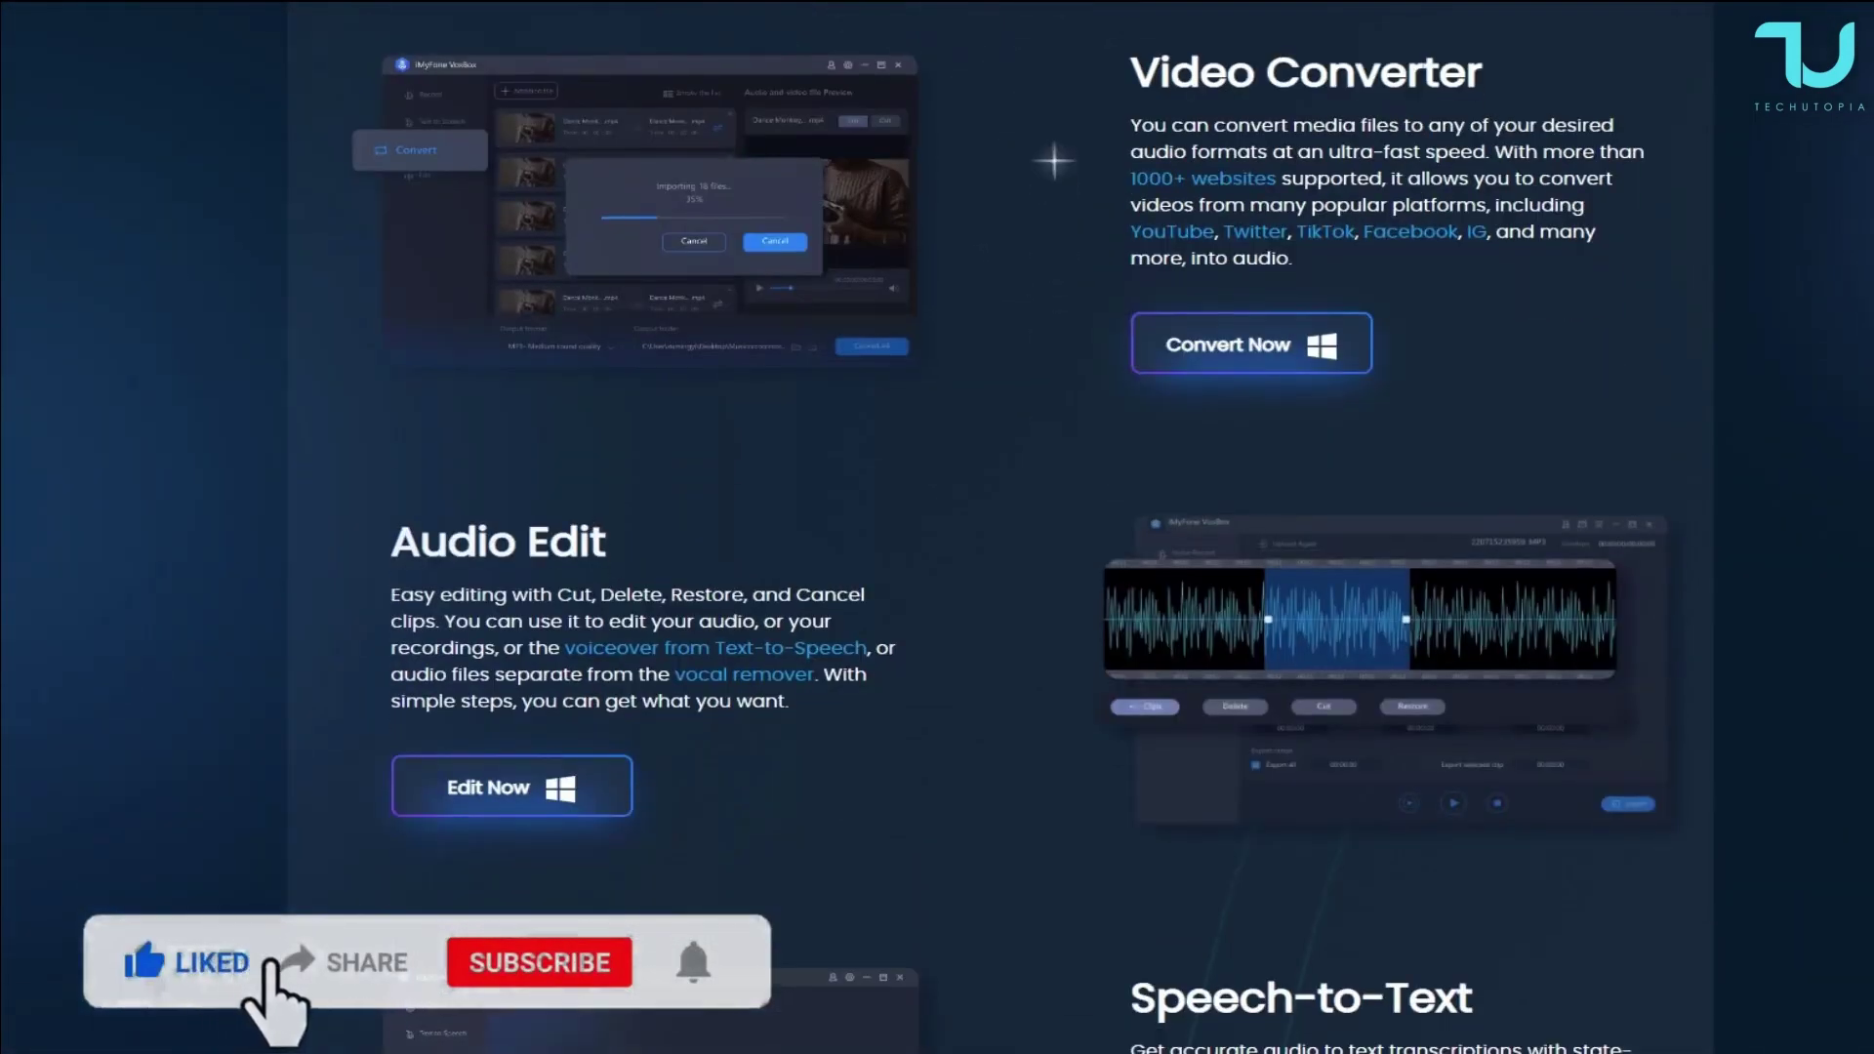
scroll(937, 528, down, 11)
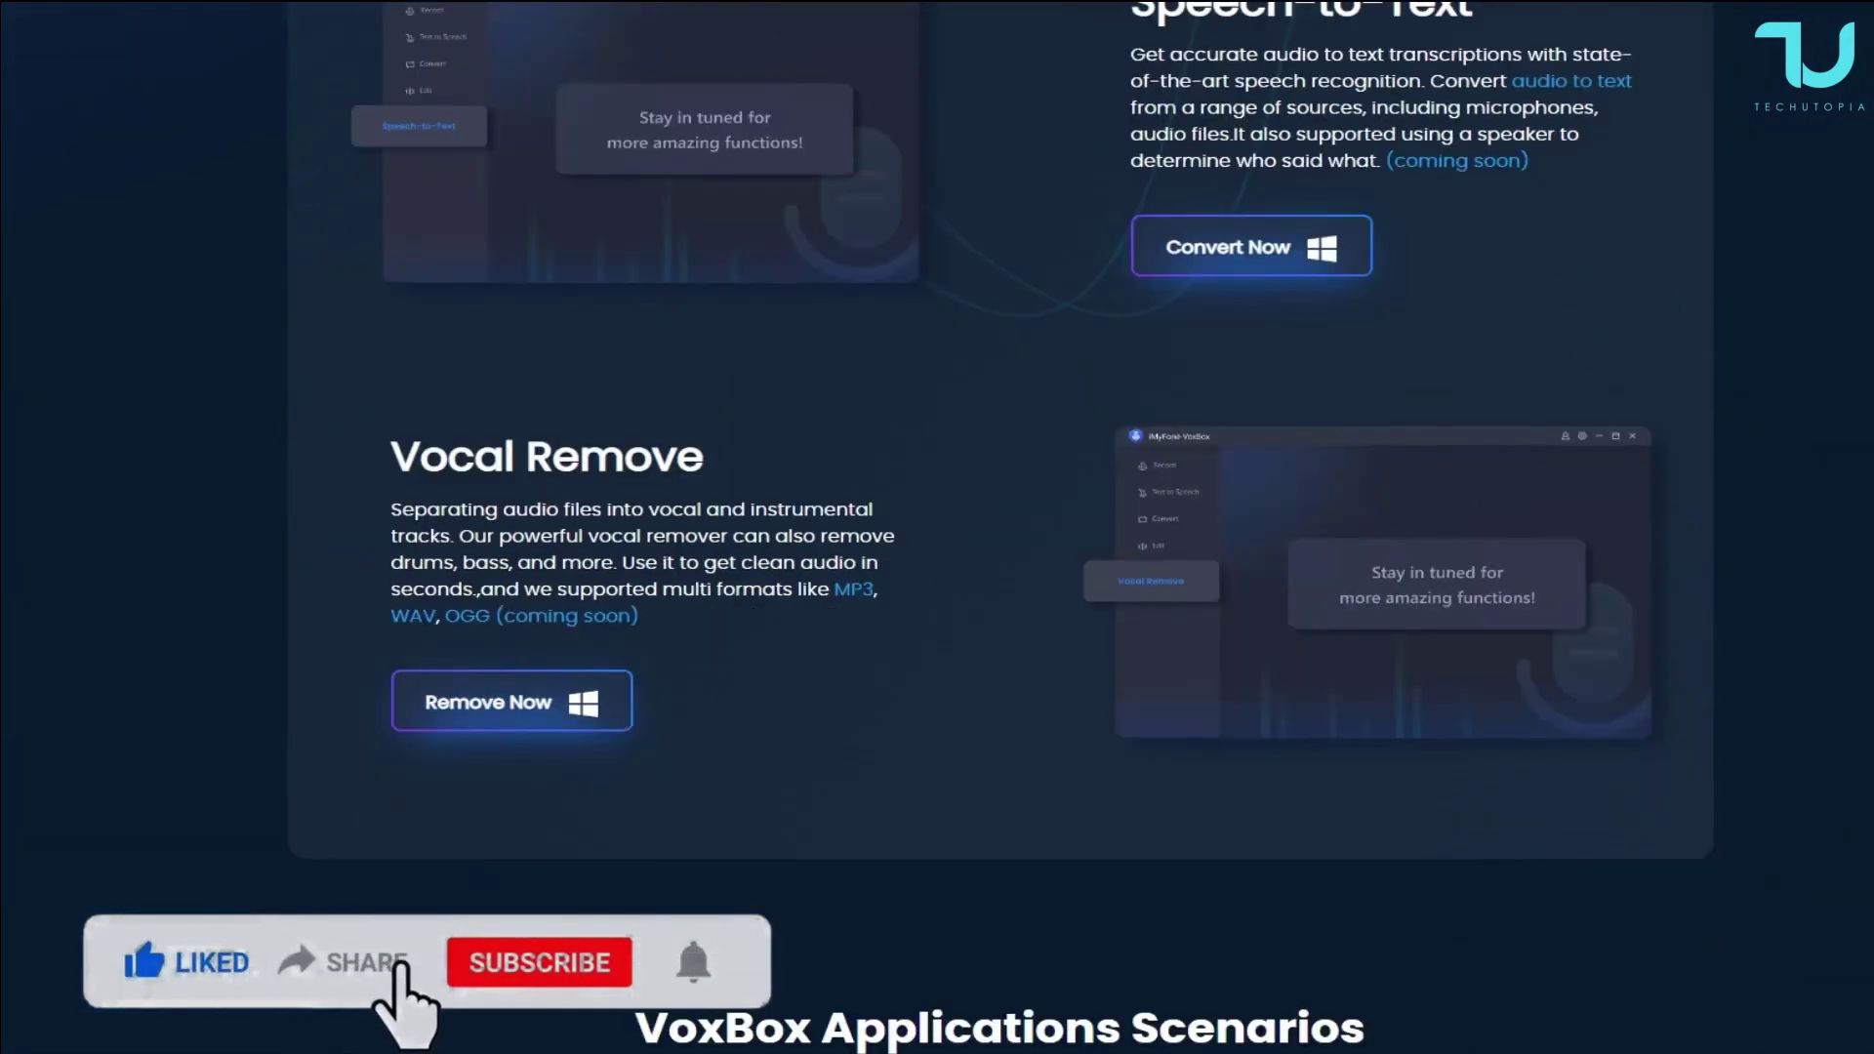
scroll(938, 528, up, 1)
scroll(937, 527, down, 8)
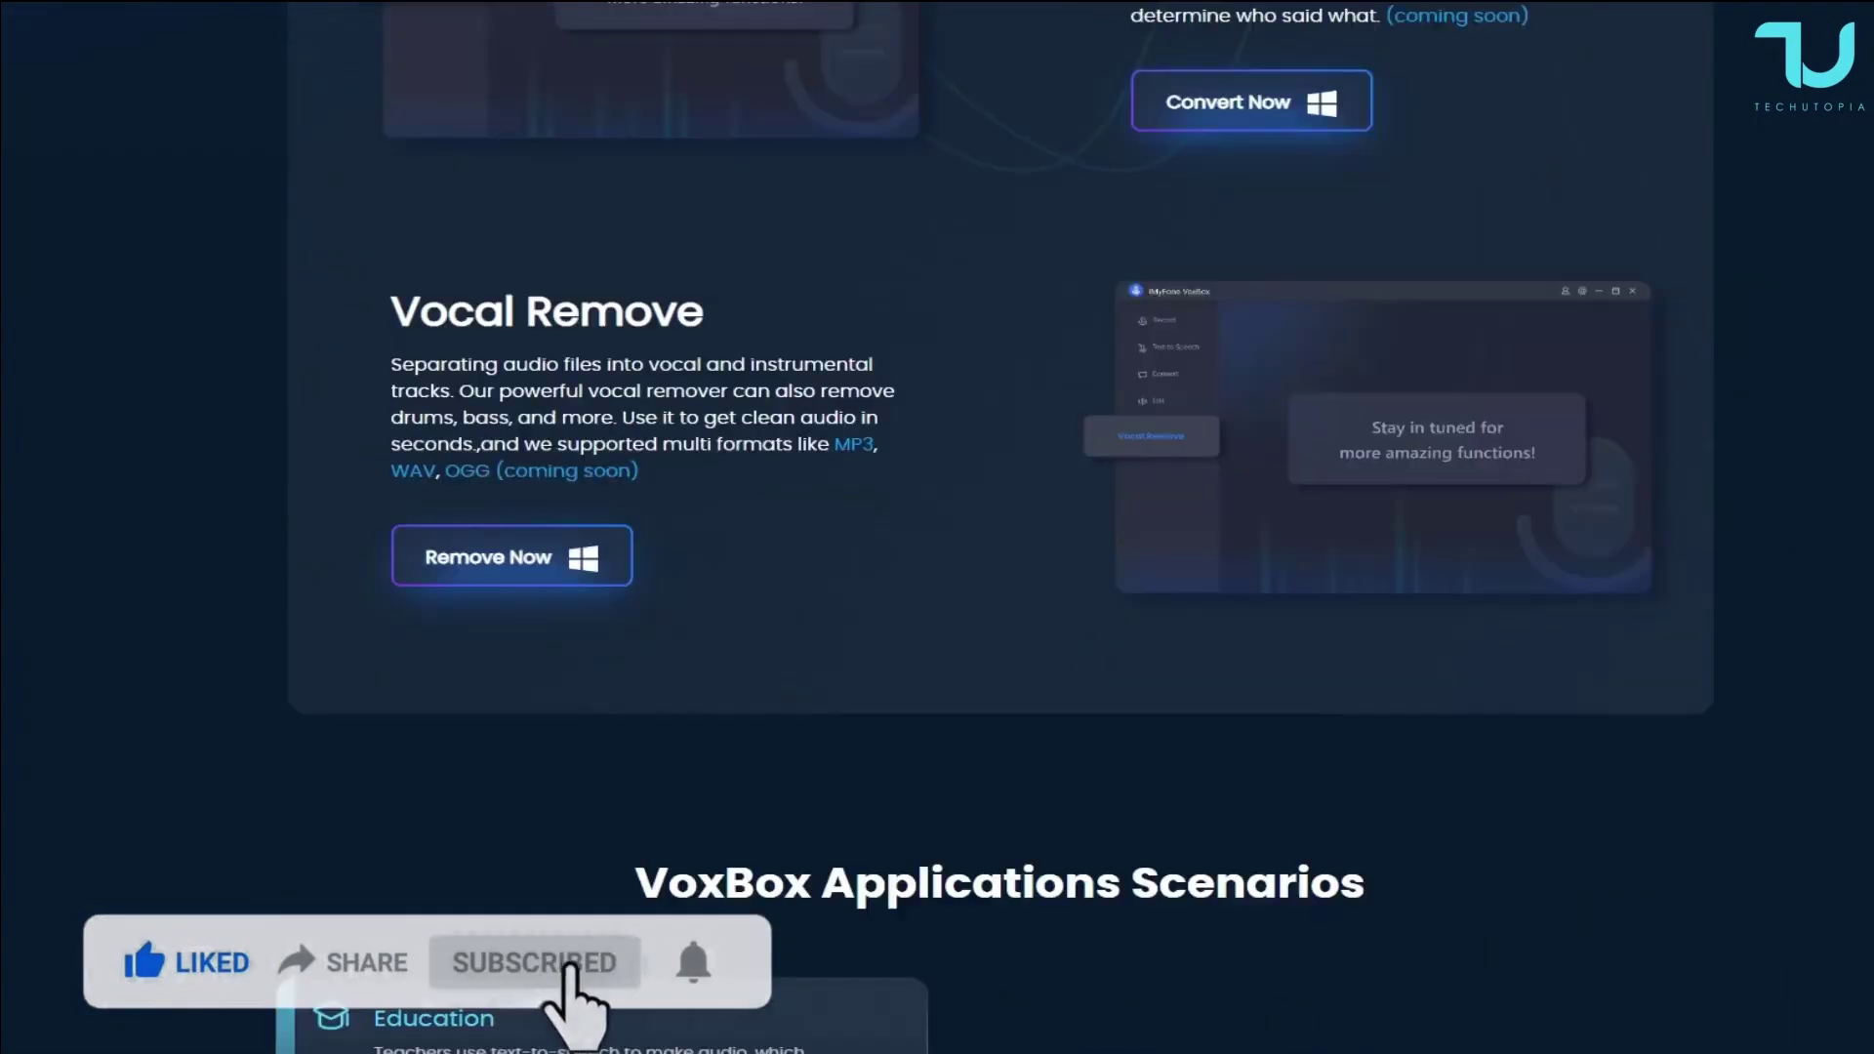
scroll(937, 527, up, 5)
scroll(937, 528, down, 20)
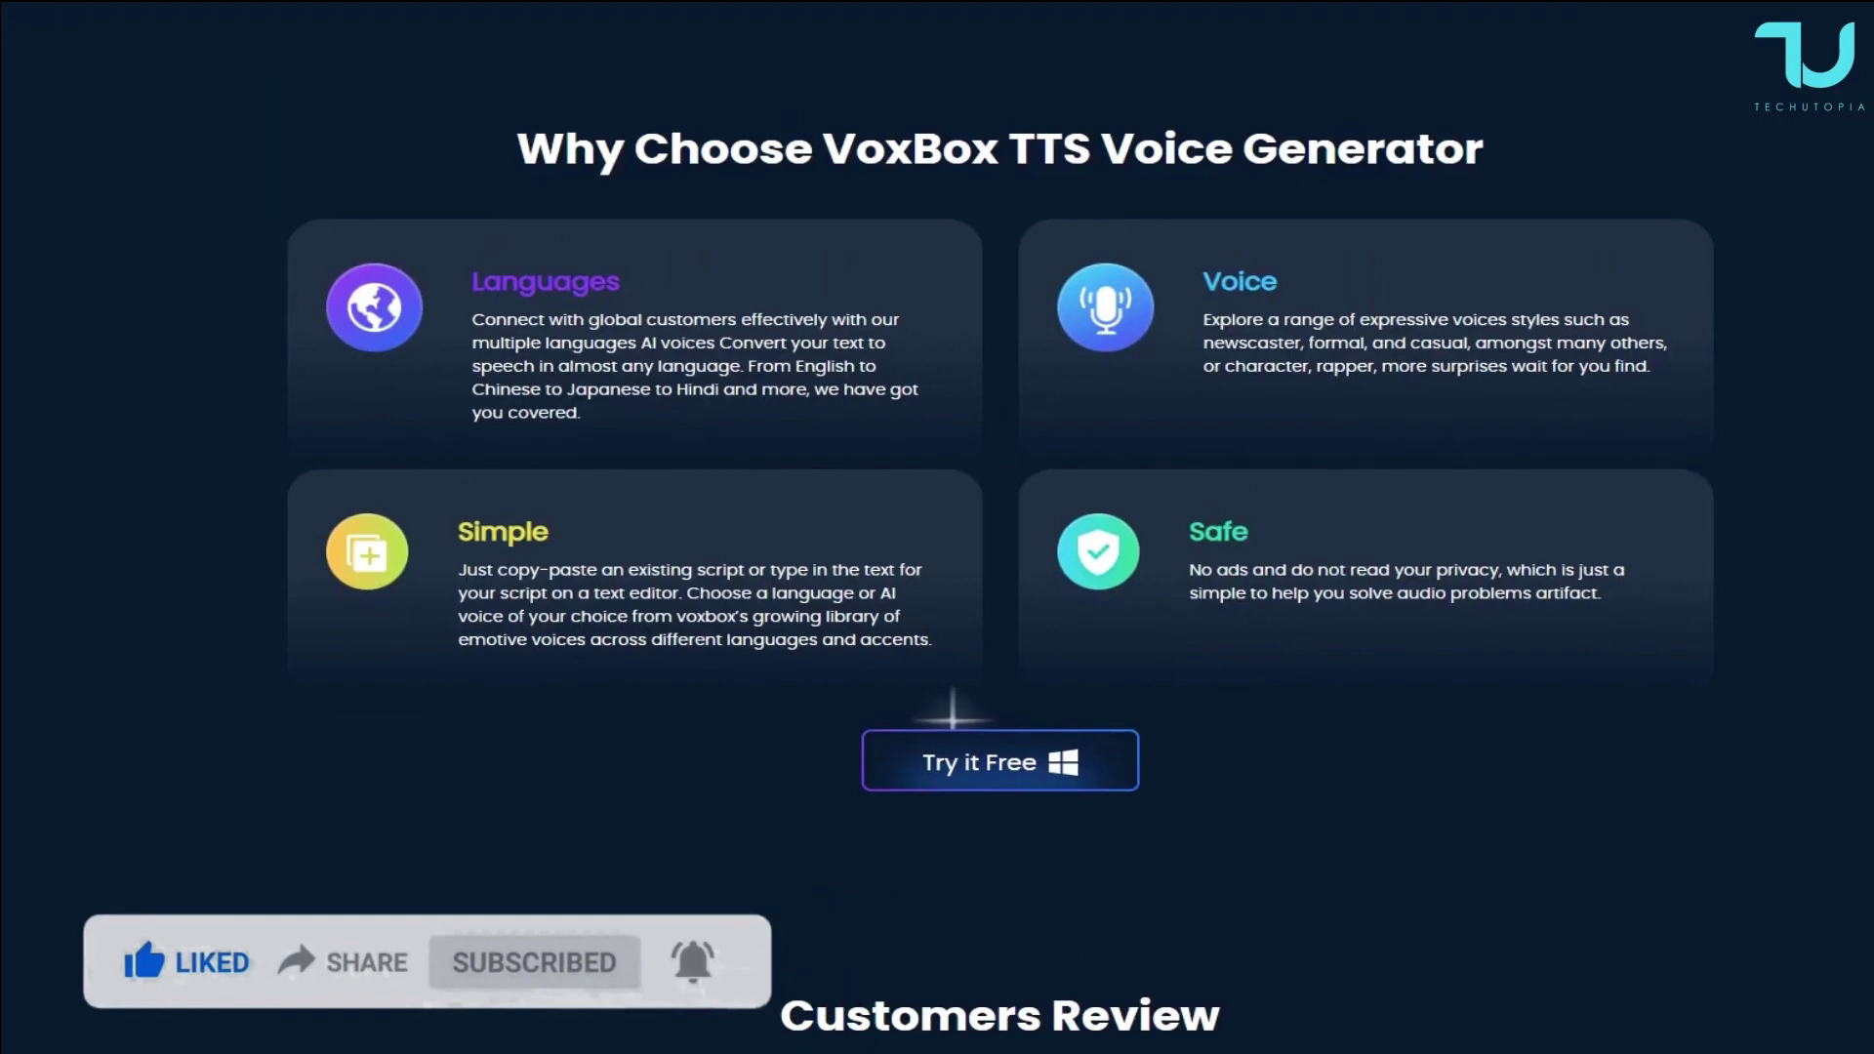
scroll(937, 527, down, 15)
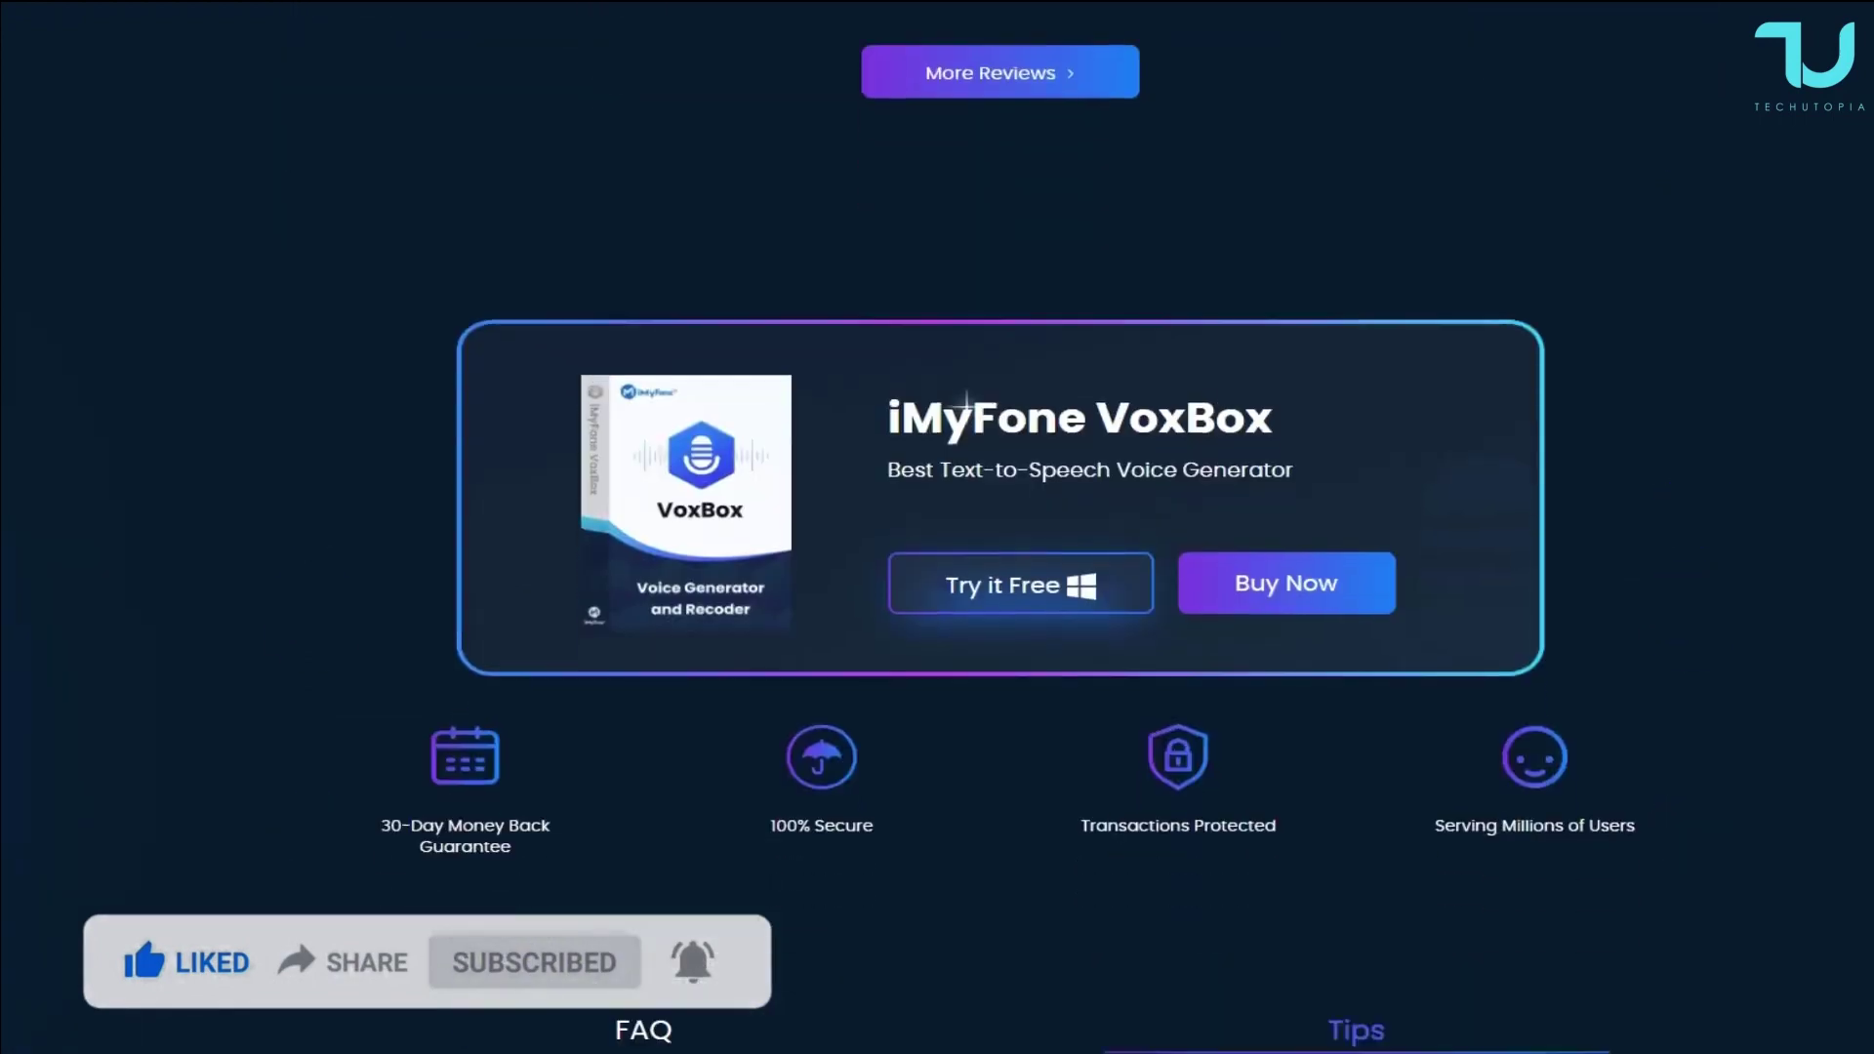
scroll(937, 527, down, 2)
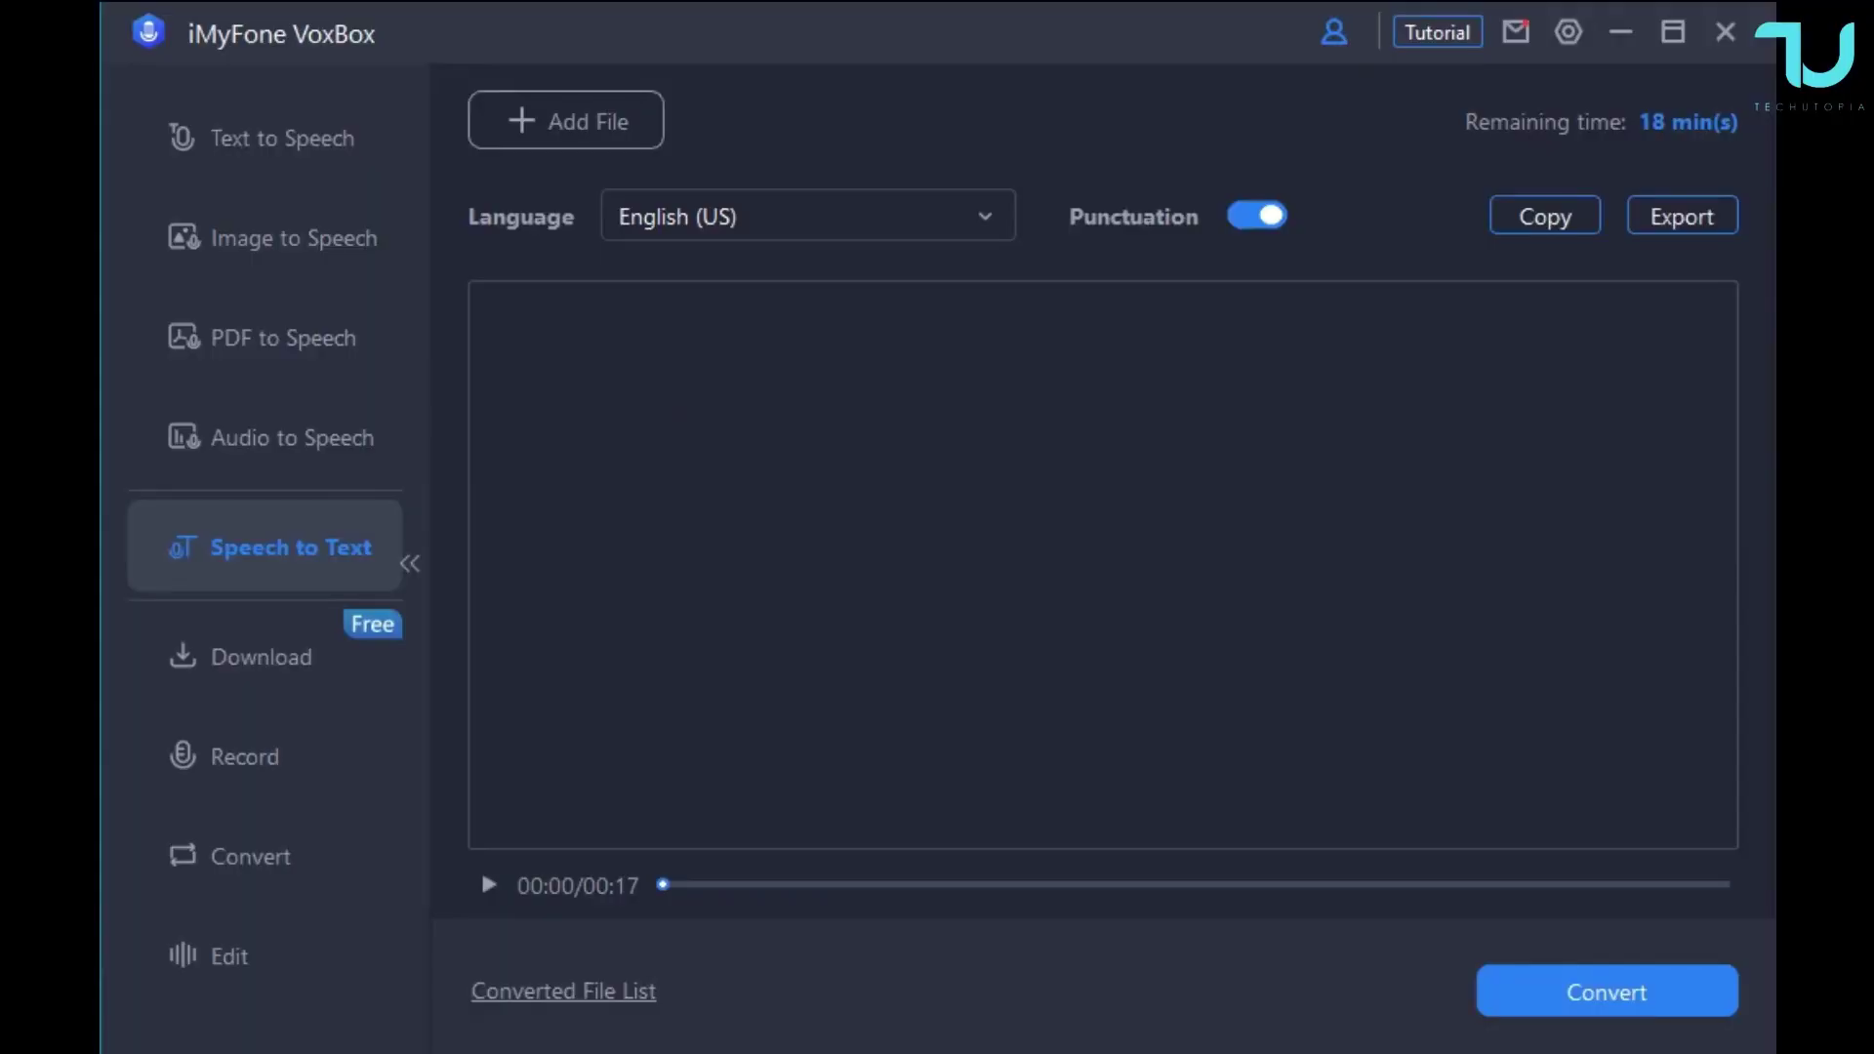
Look through VoxBox's text, image, PDF and audio to speech, speech to text, edit, convert, record and download tools.
click(283, 138)
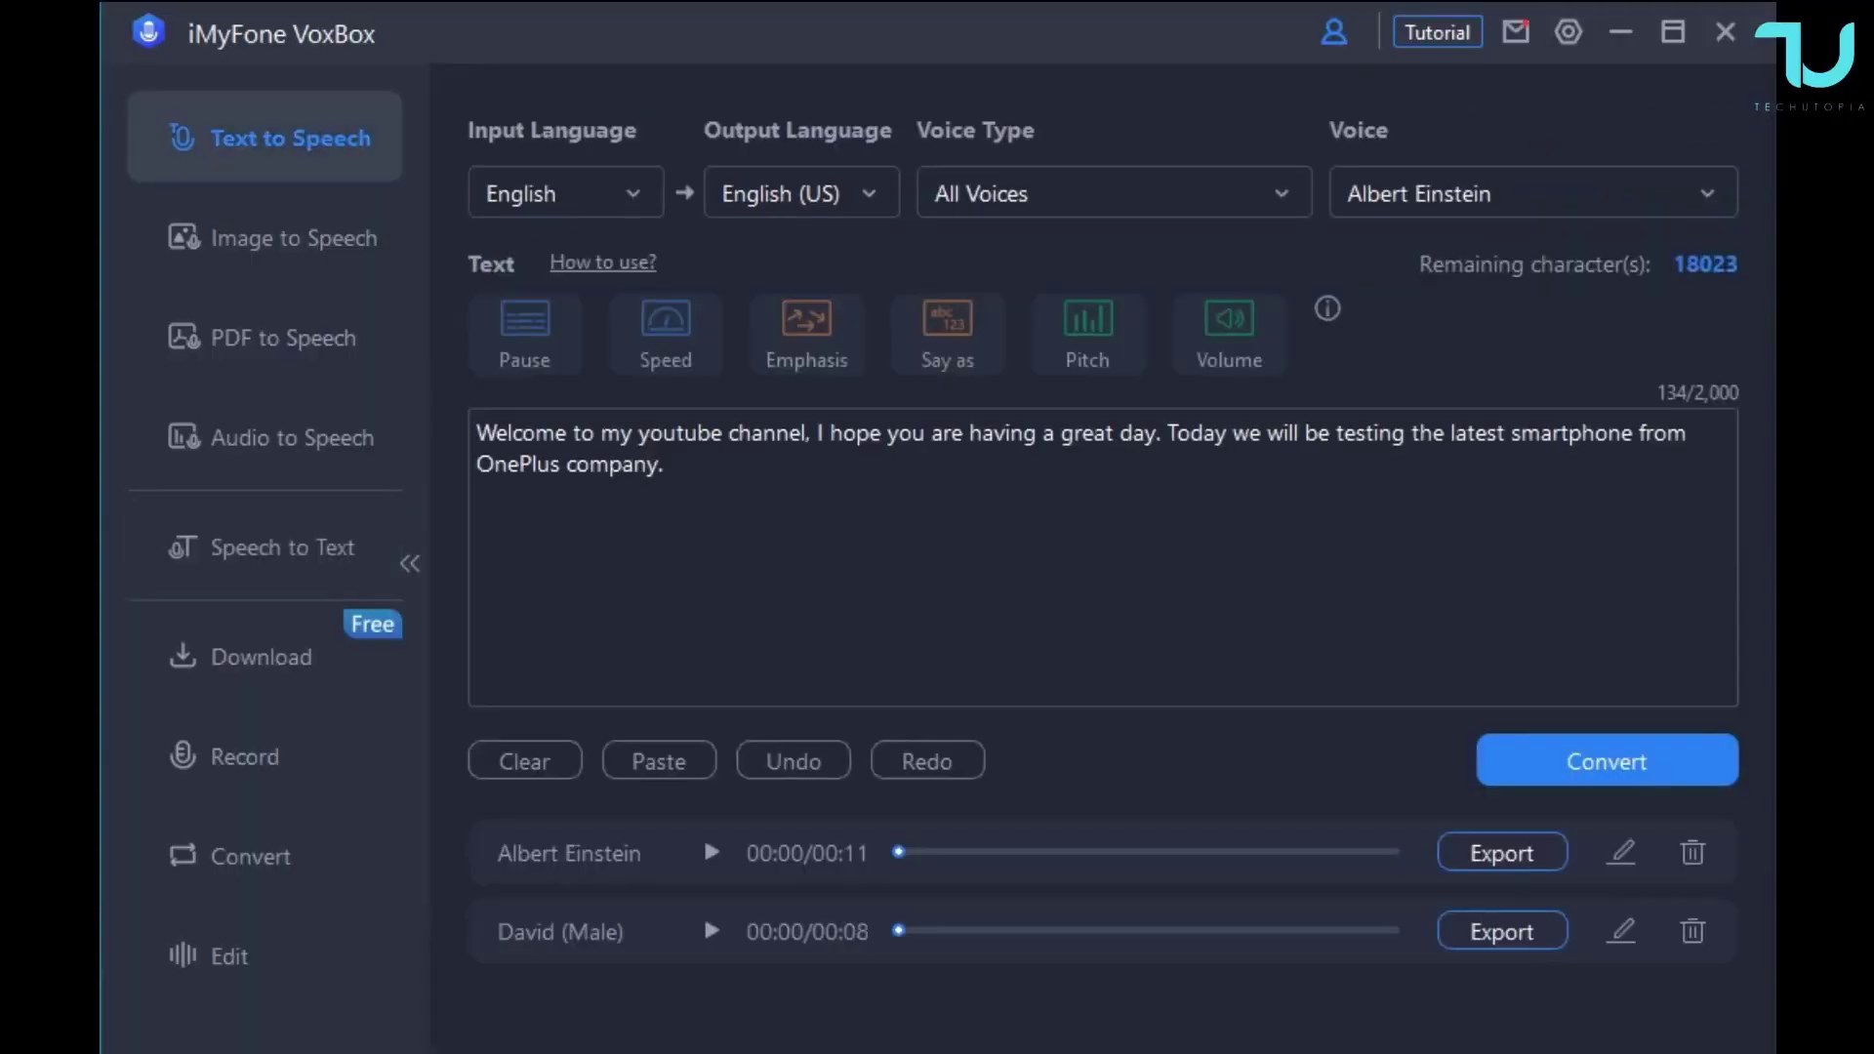
click(284, 238)
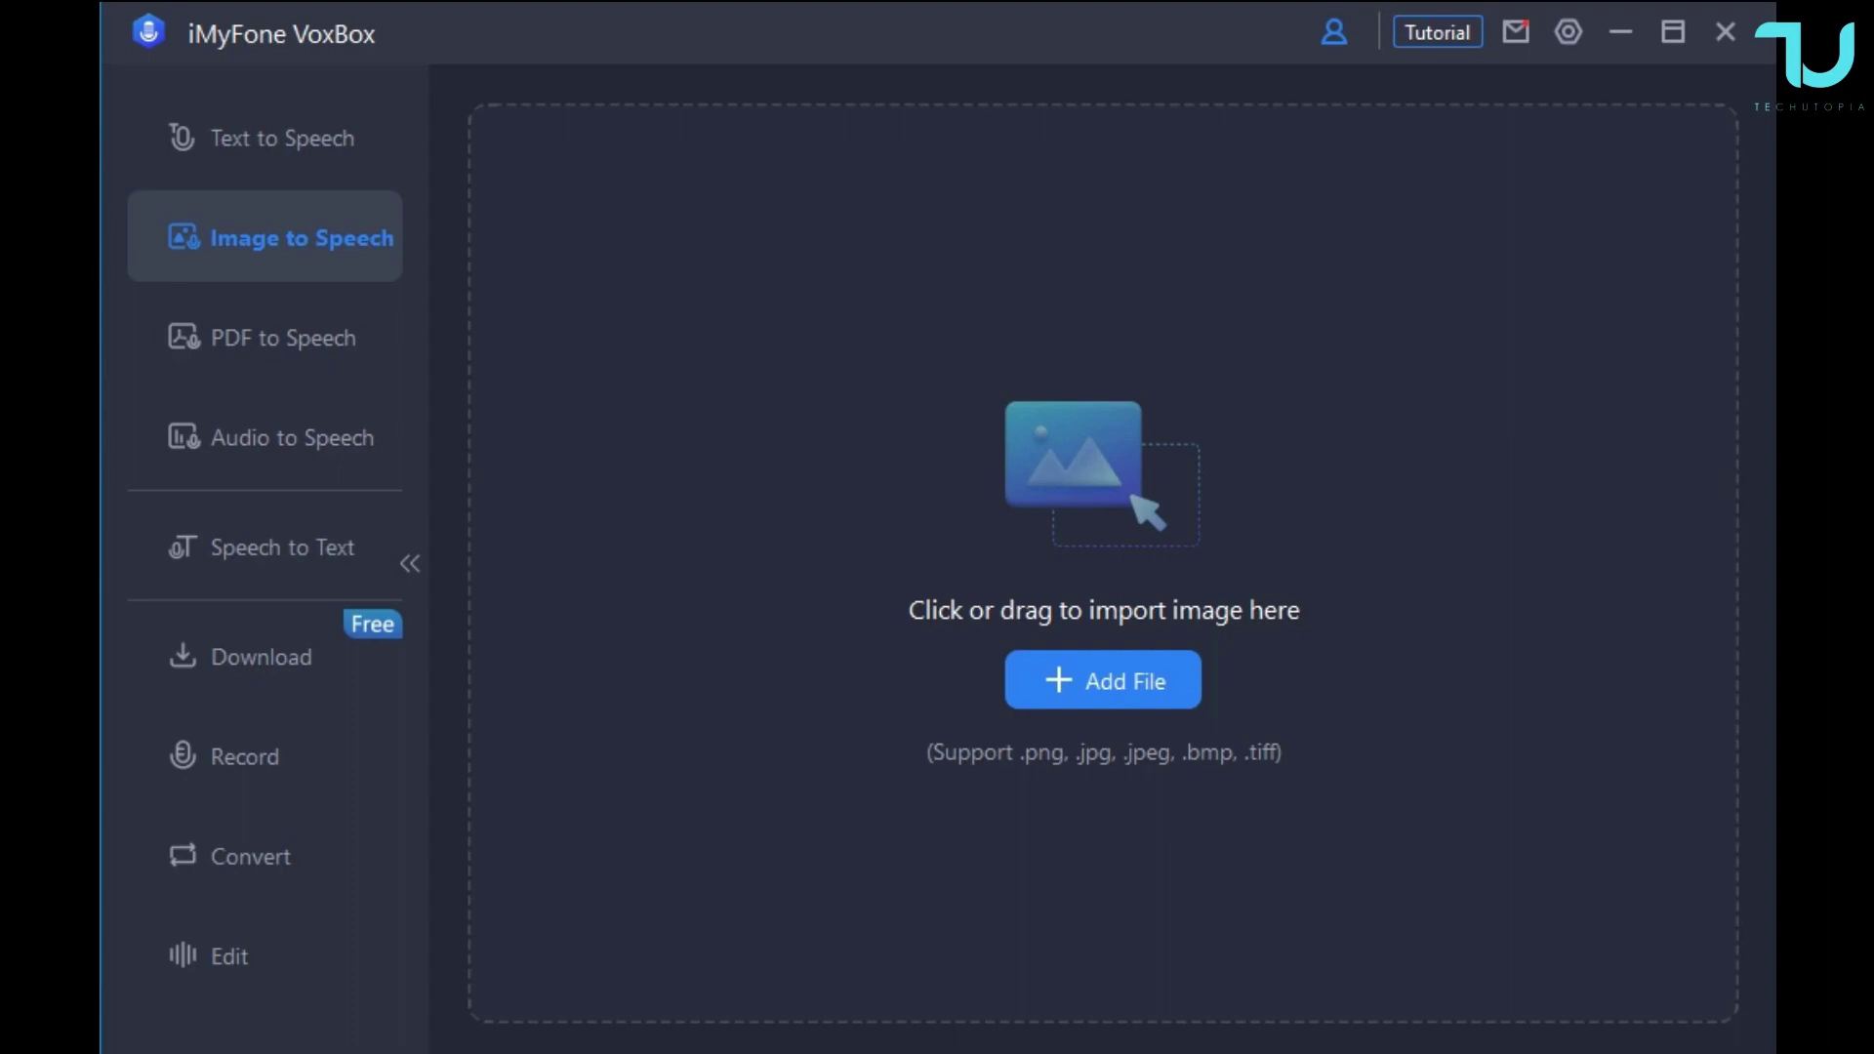
click(283, 338)
click(283, 438)
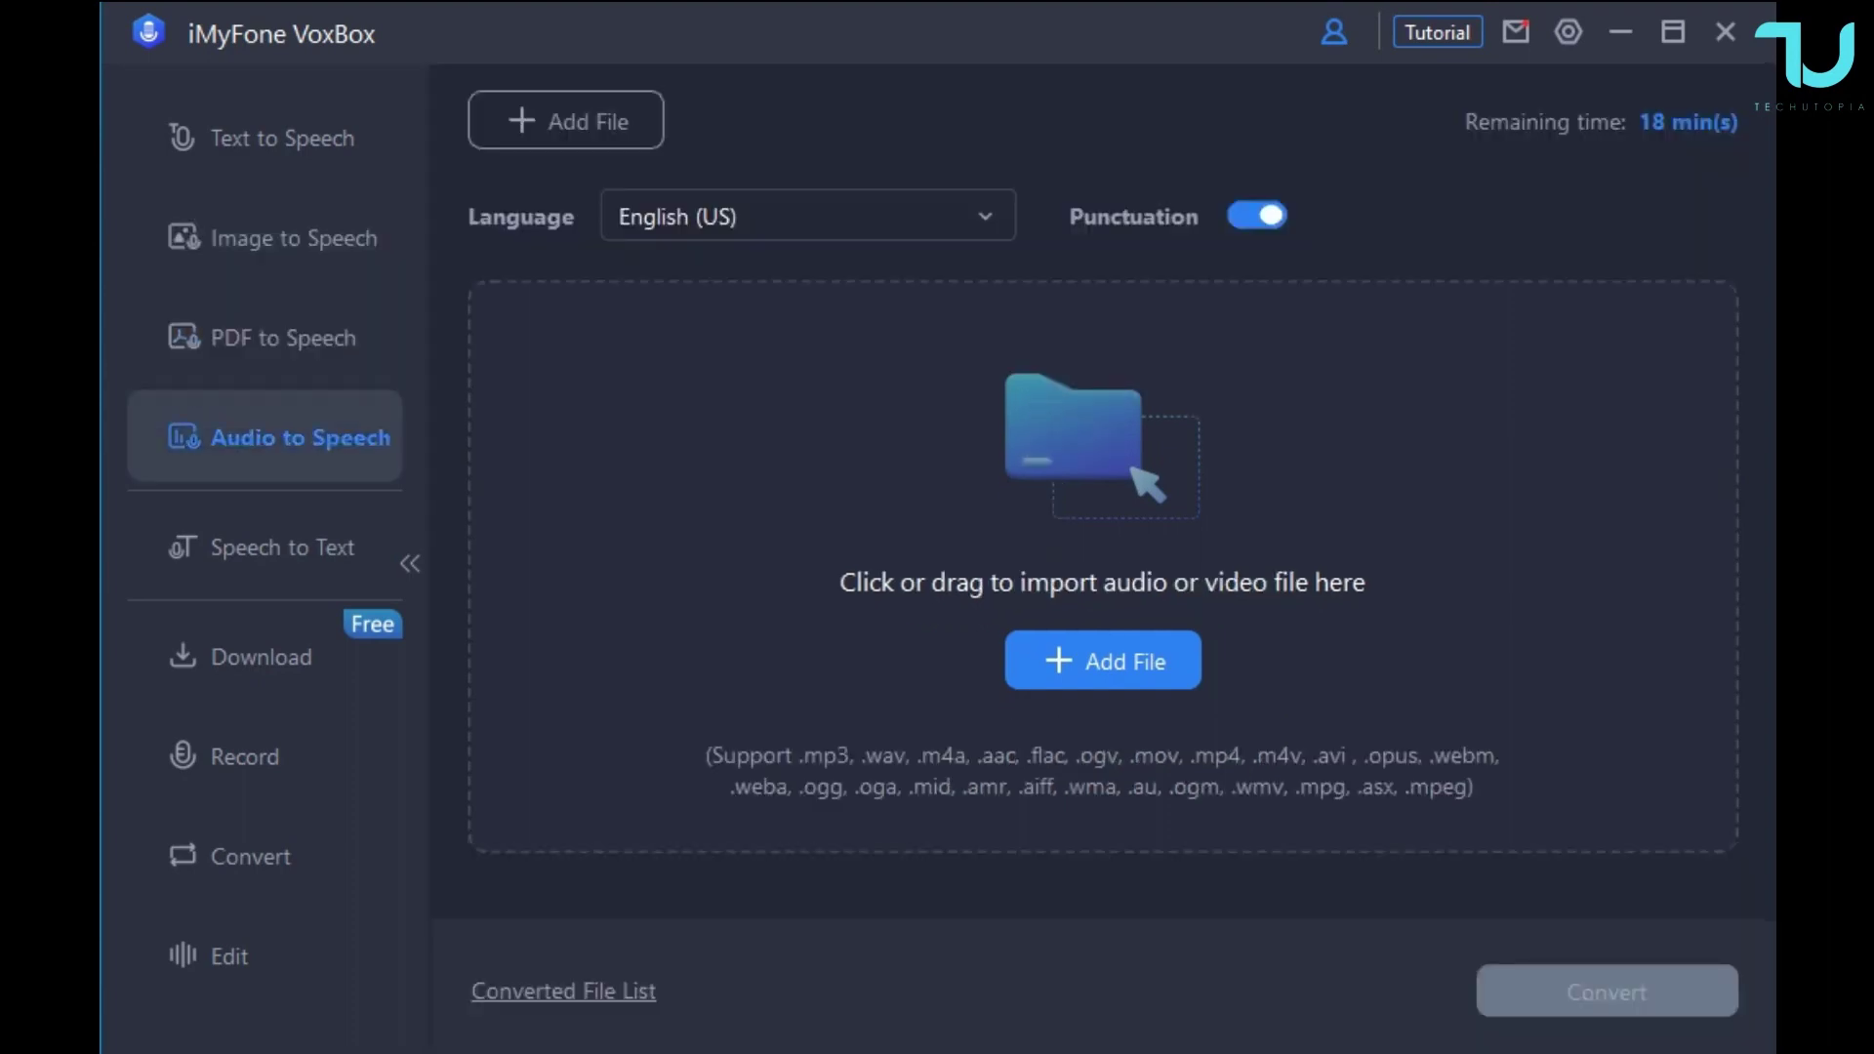
click(283, 546)
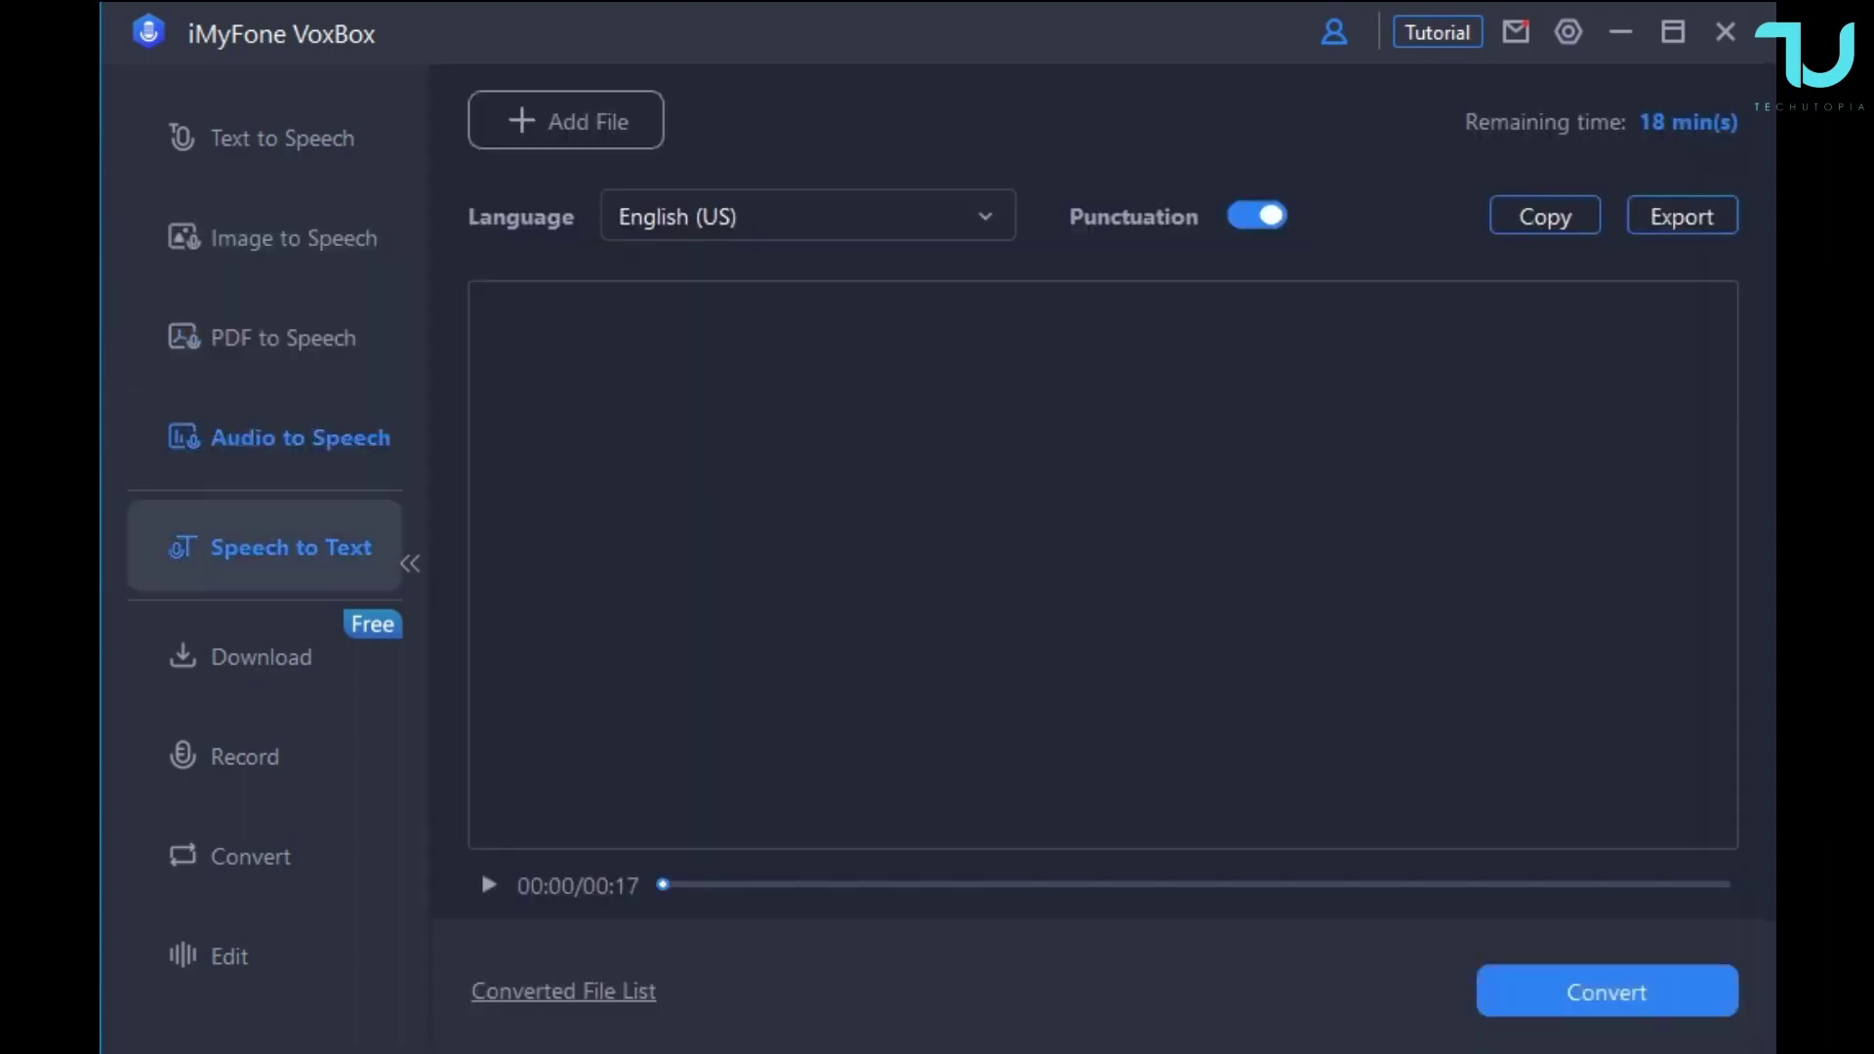
click(1569, 32)
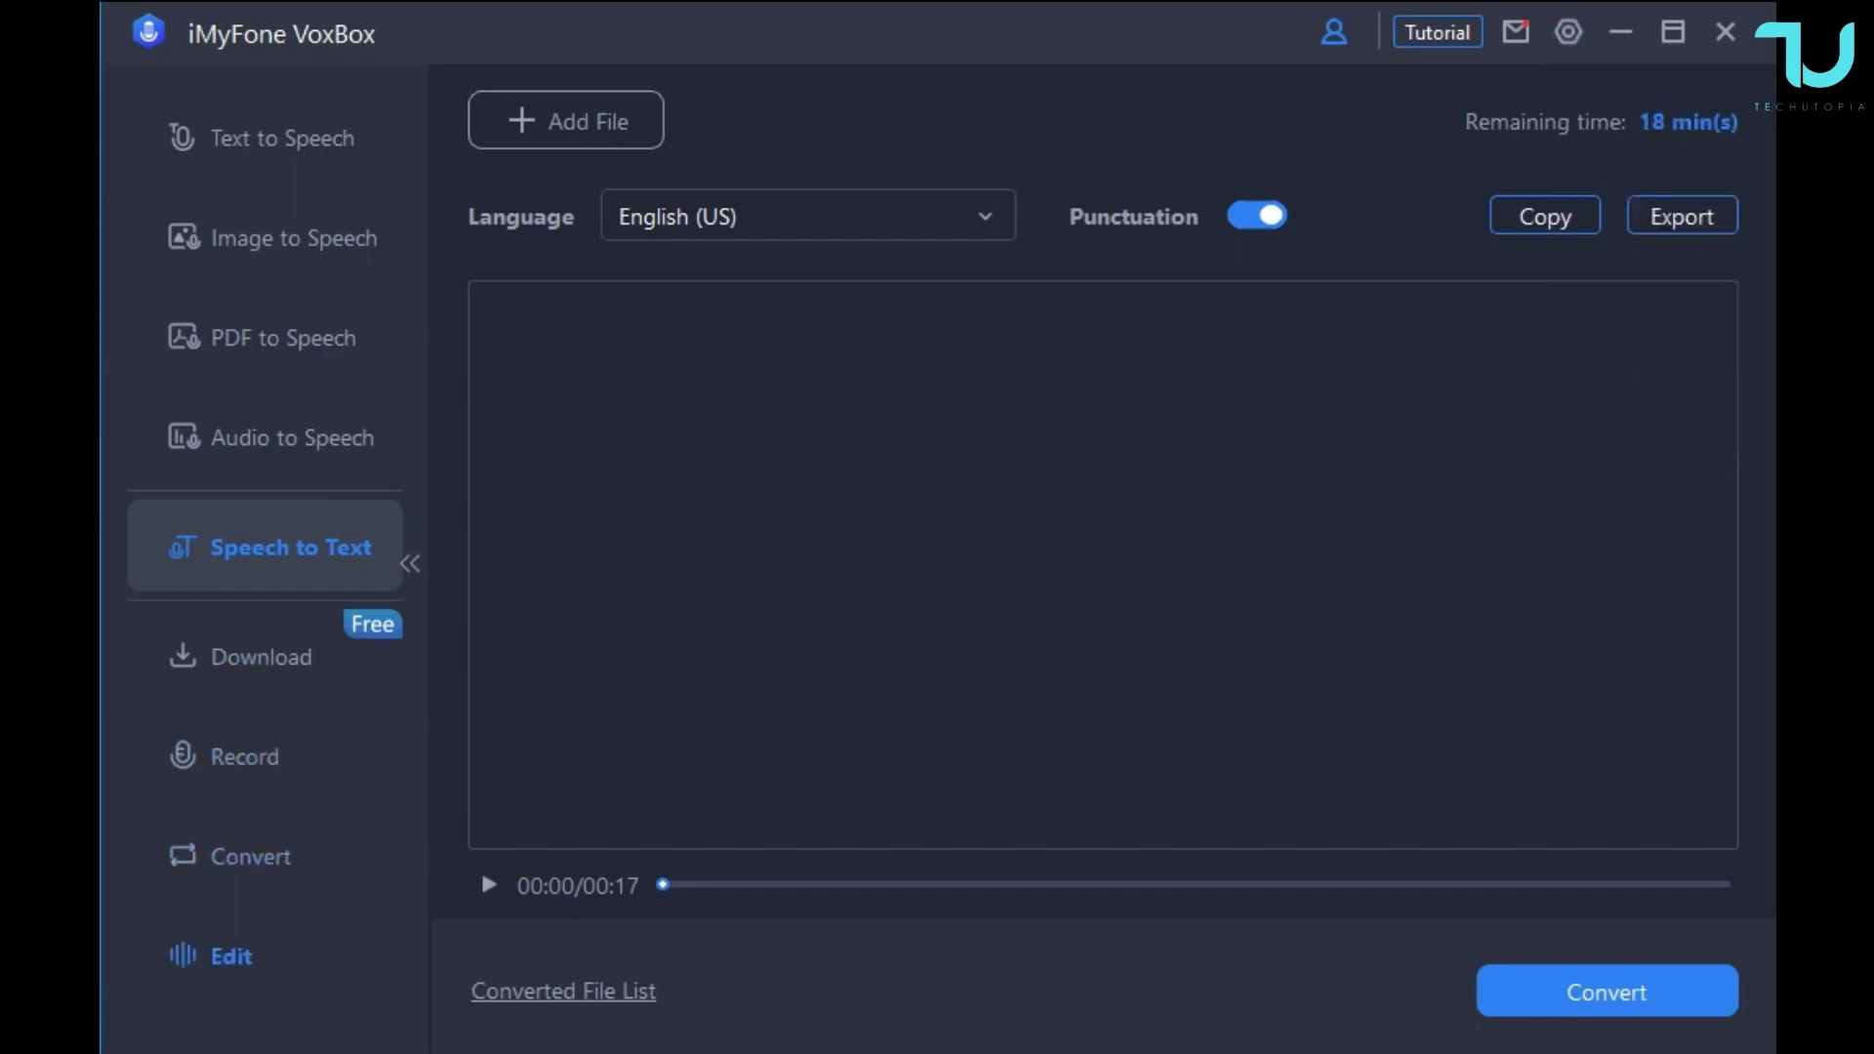
click(231, 956)
click(250, 856)
click(249, 757)
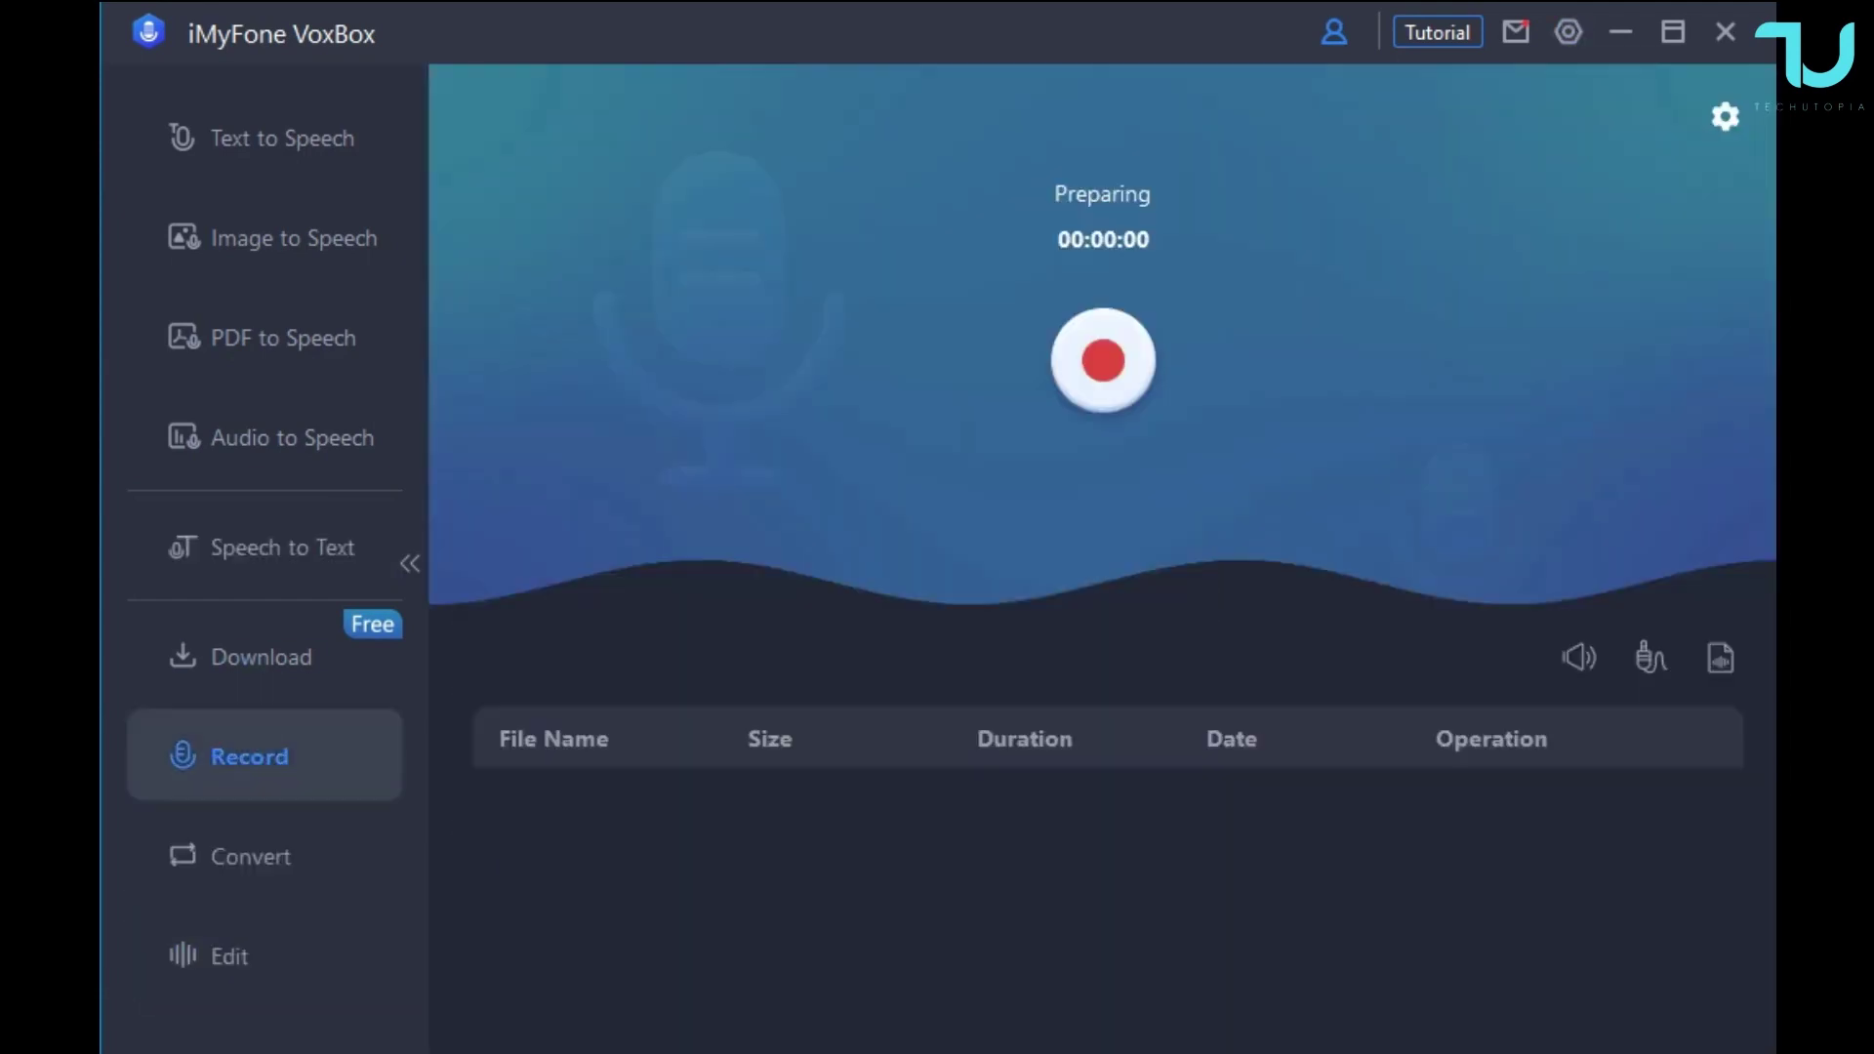
click(260, 657)
click(282, 138)
Import the ZOOM0001.WAV recording from the desktop into Speech to Text, overwriting the existing file.
click(282, 547)
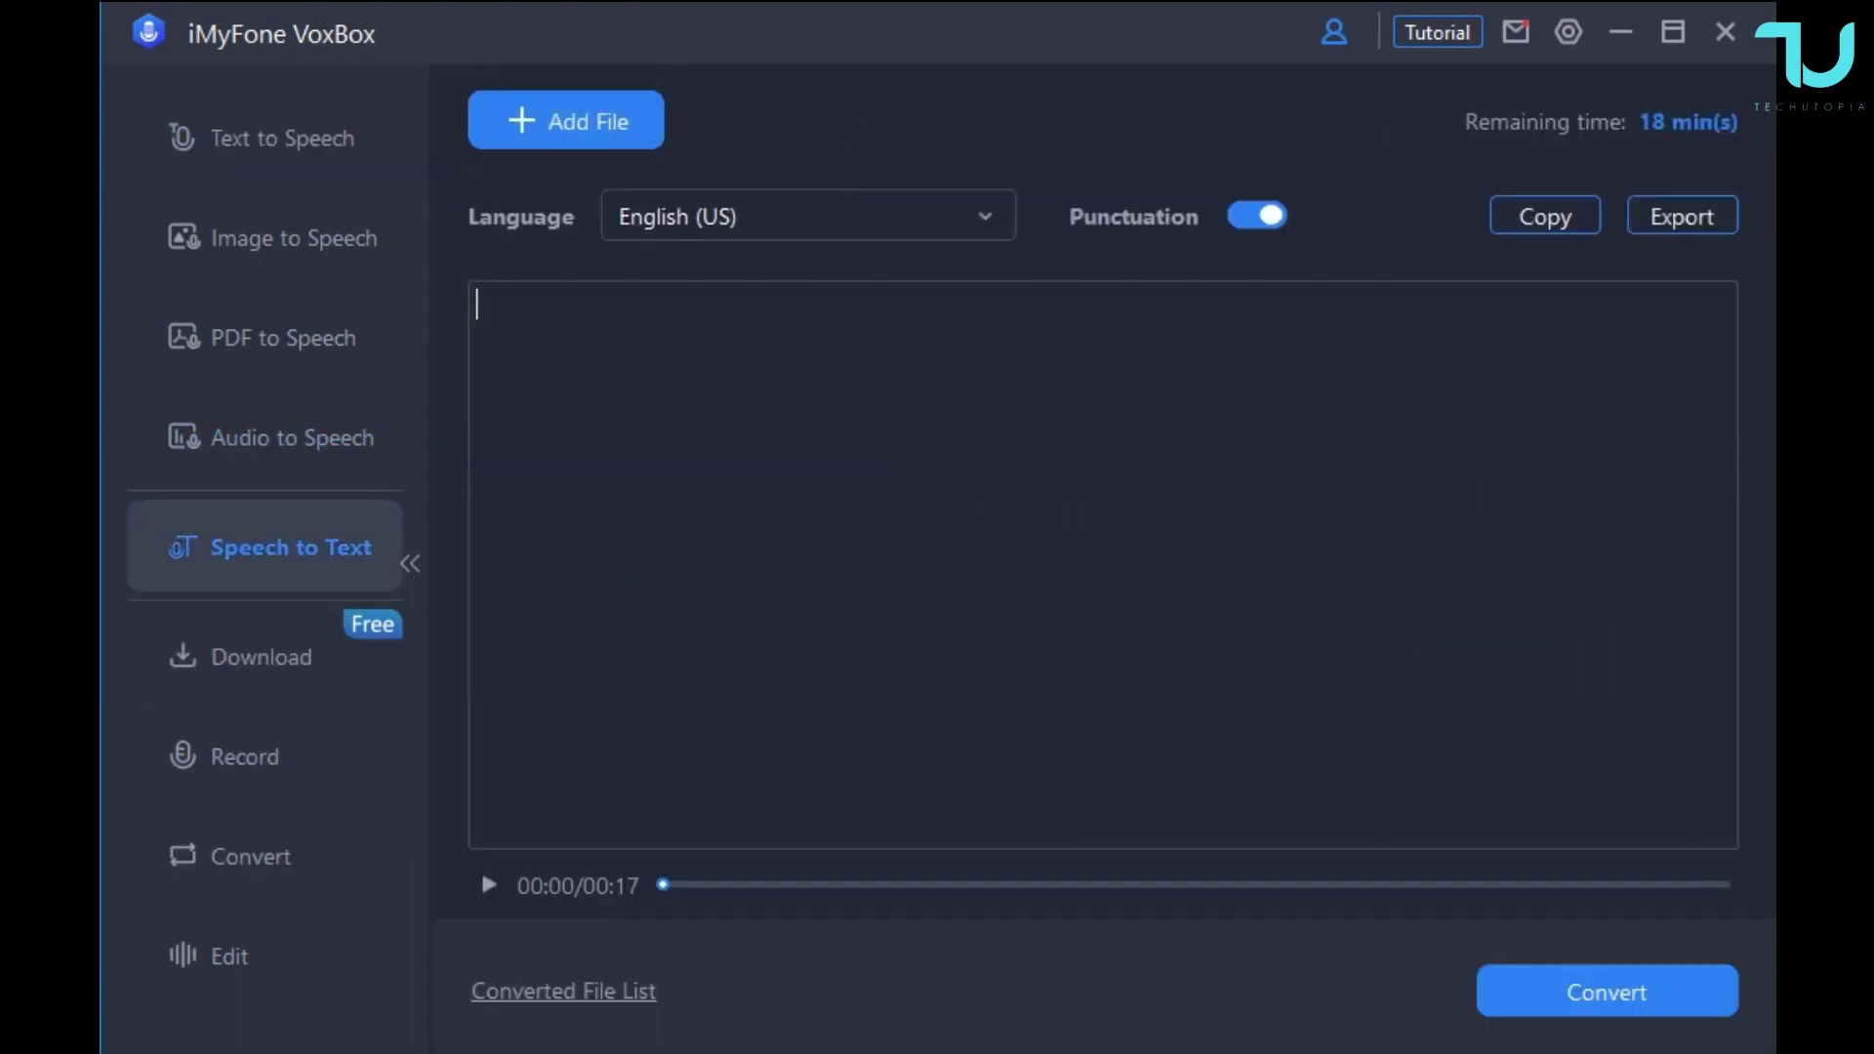
click(565, 120)
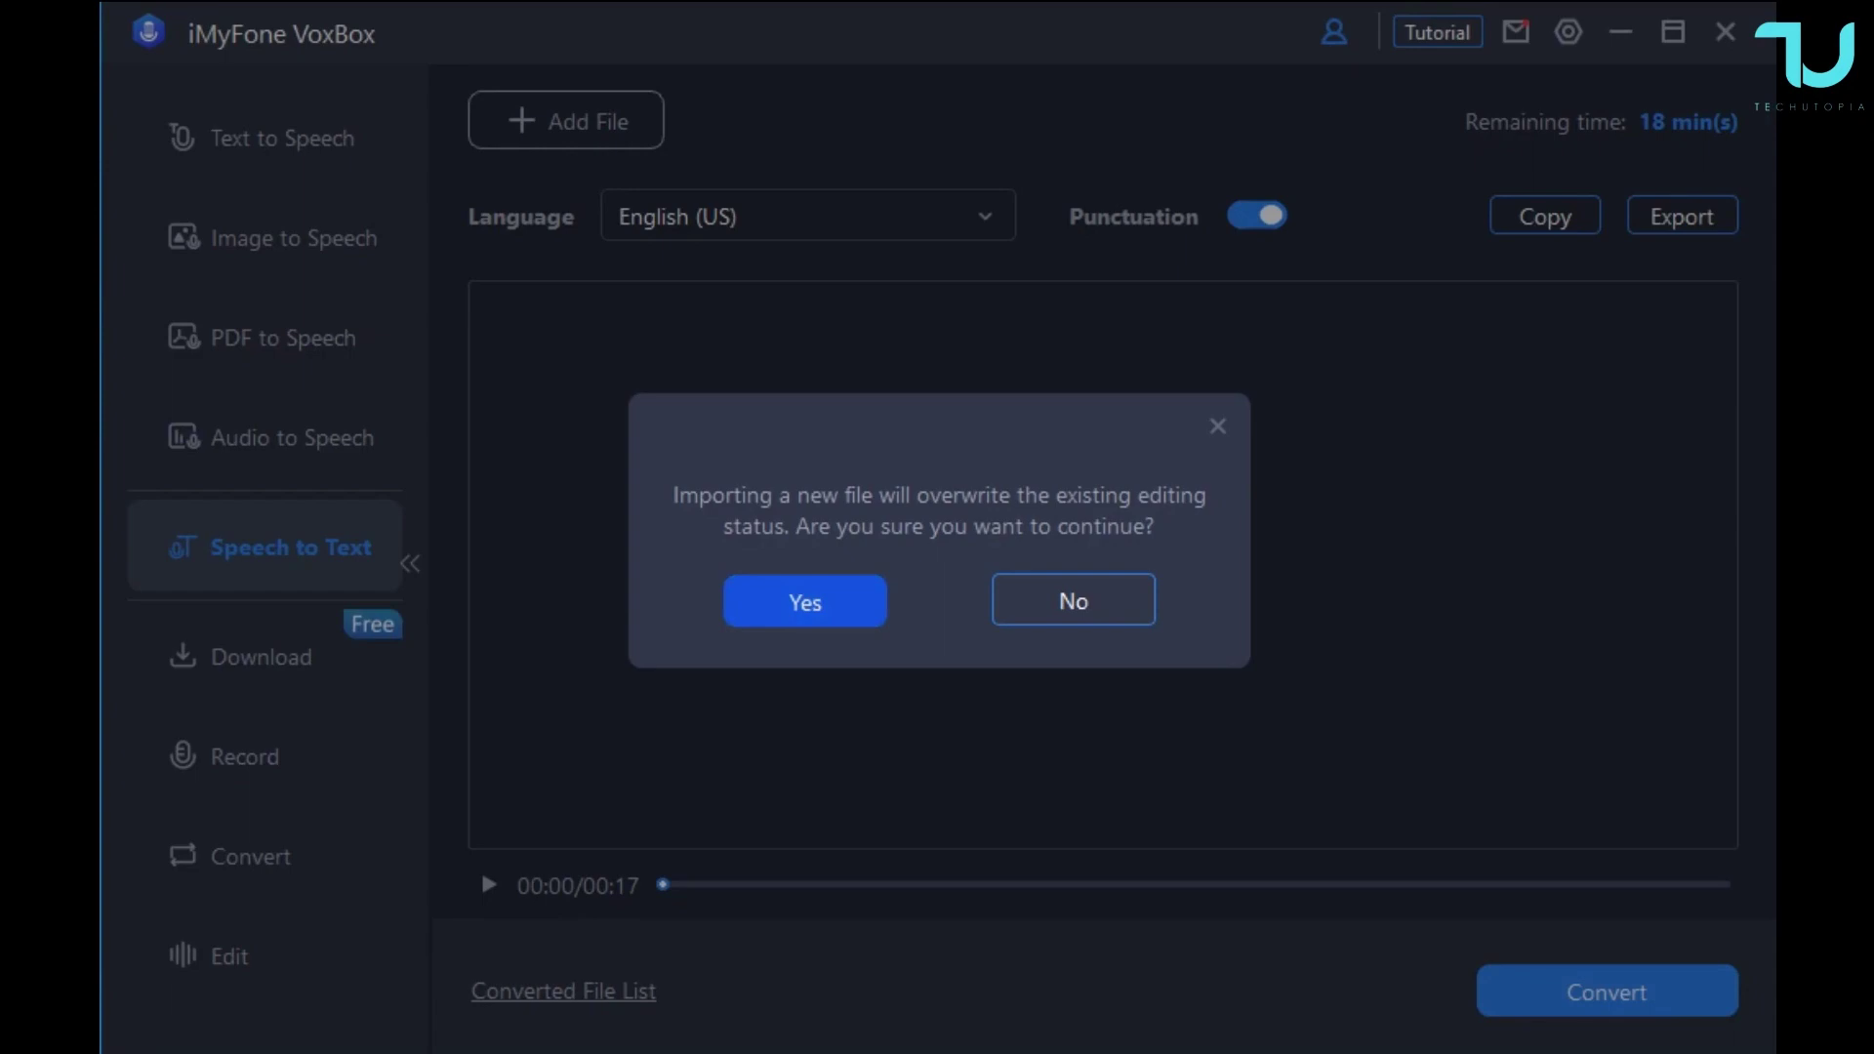
click(805, 602)
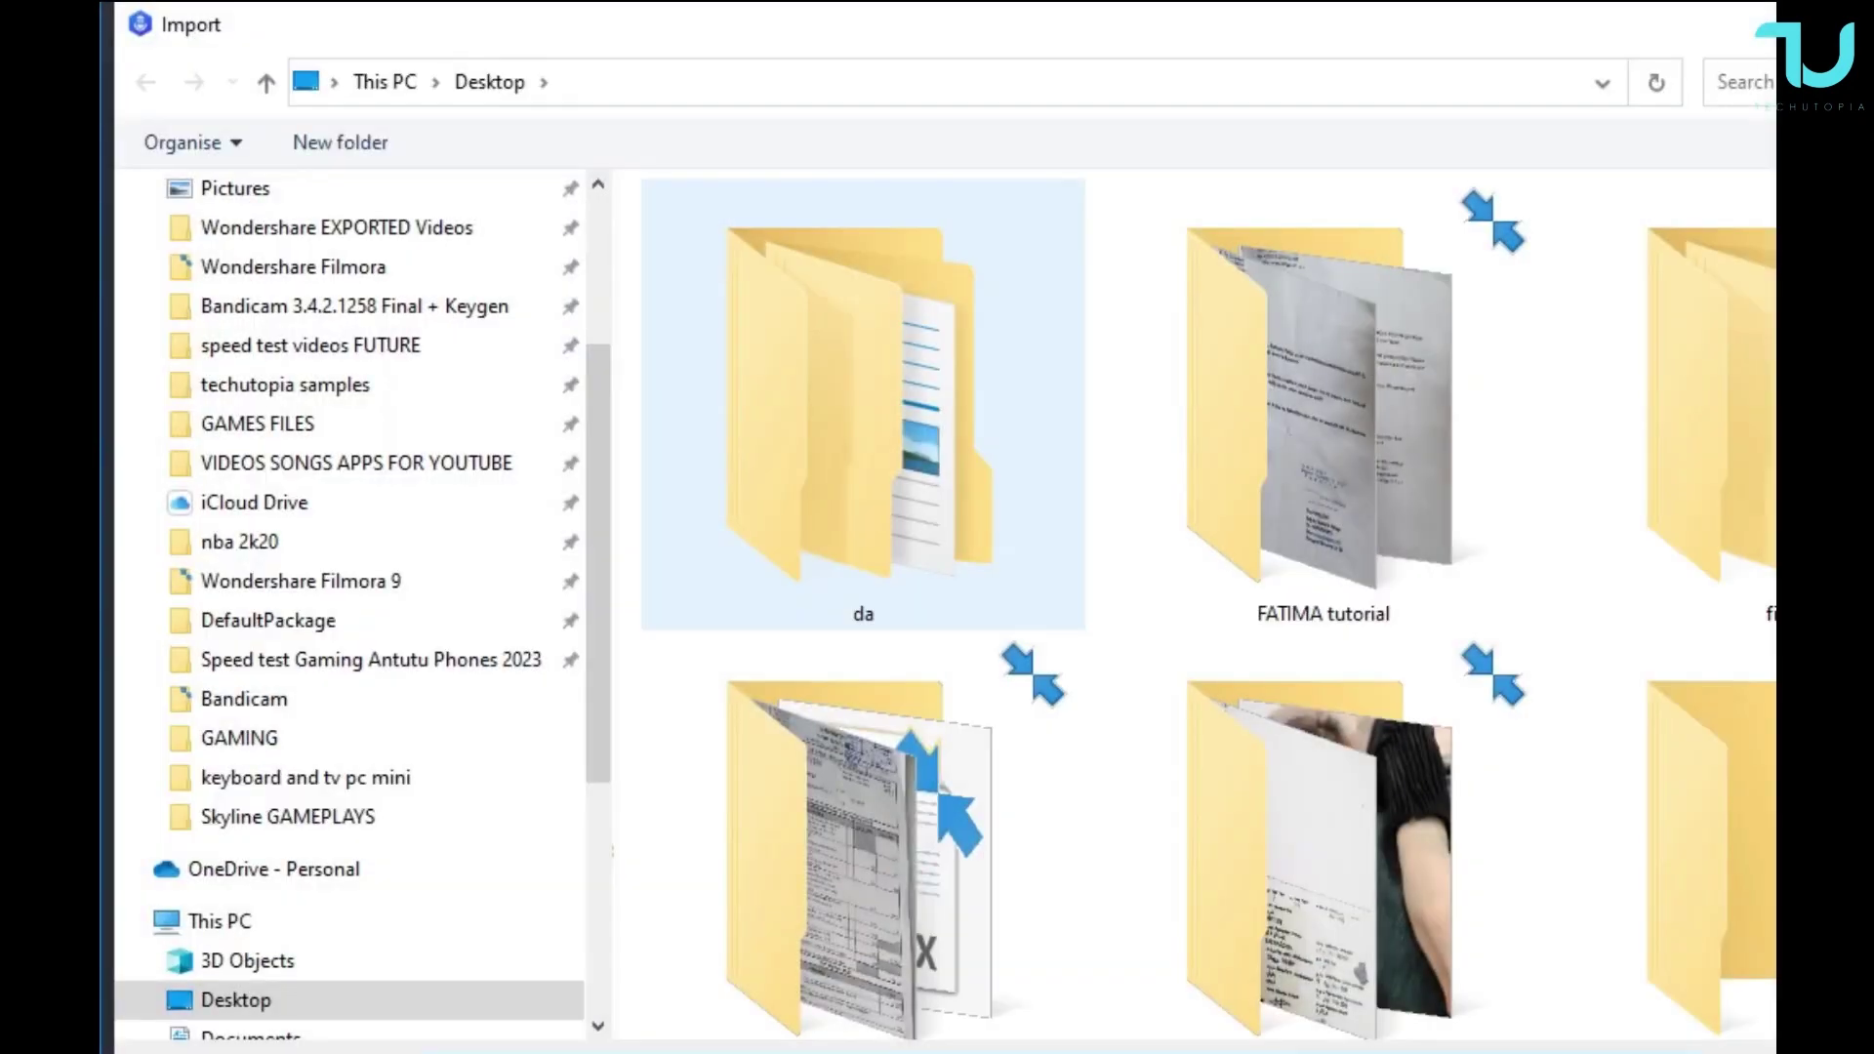
scroll(863, 404, down, 5)
double_click(862, 795)
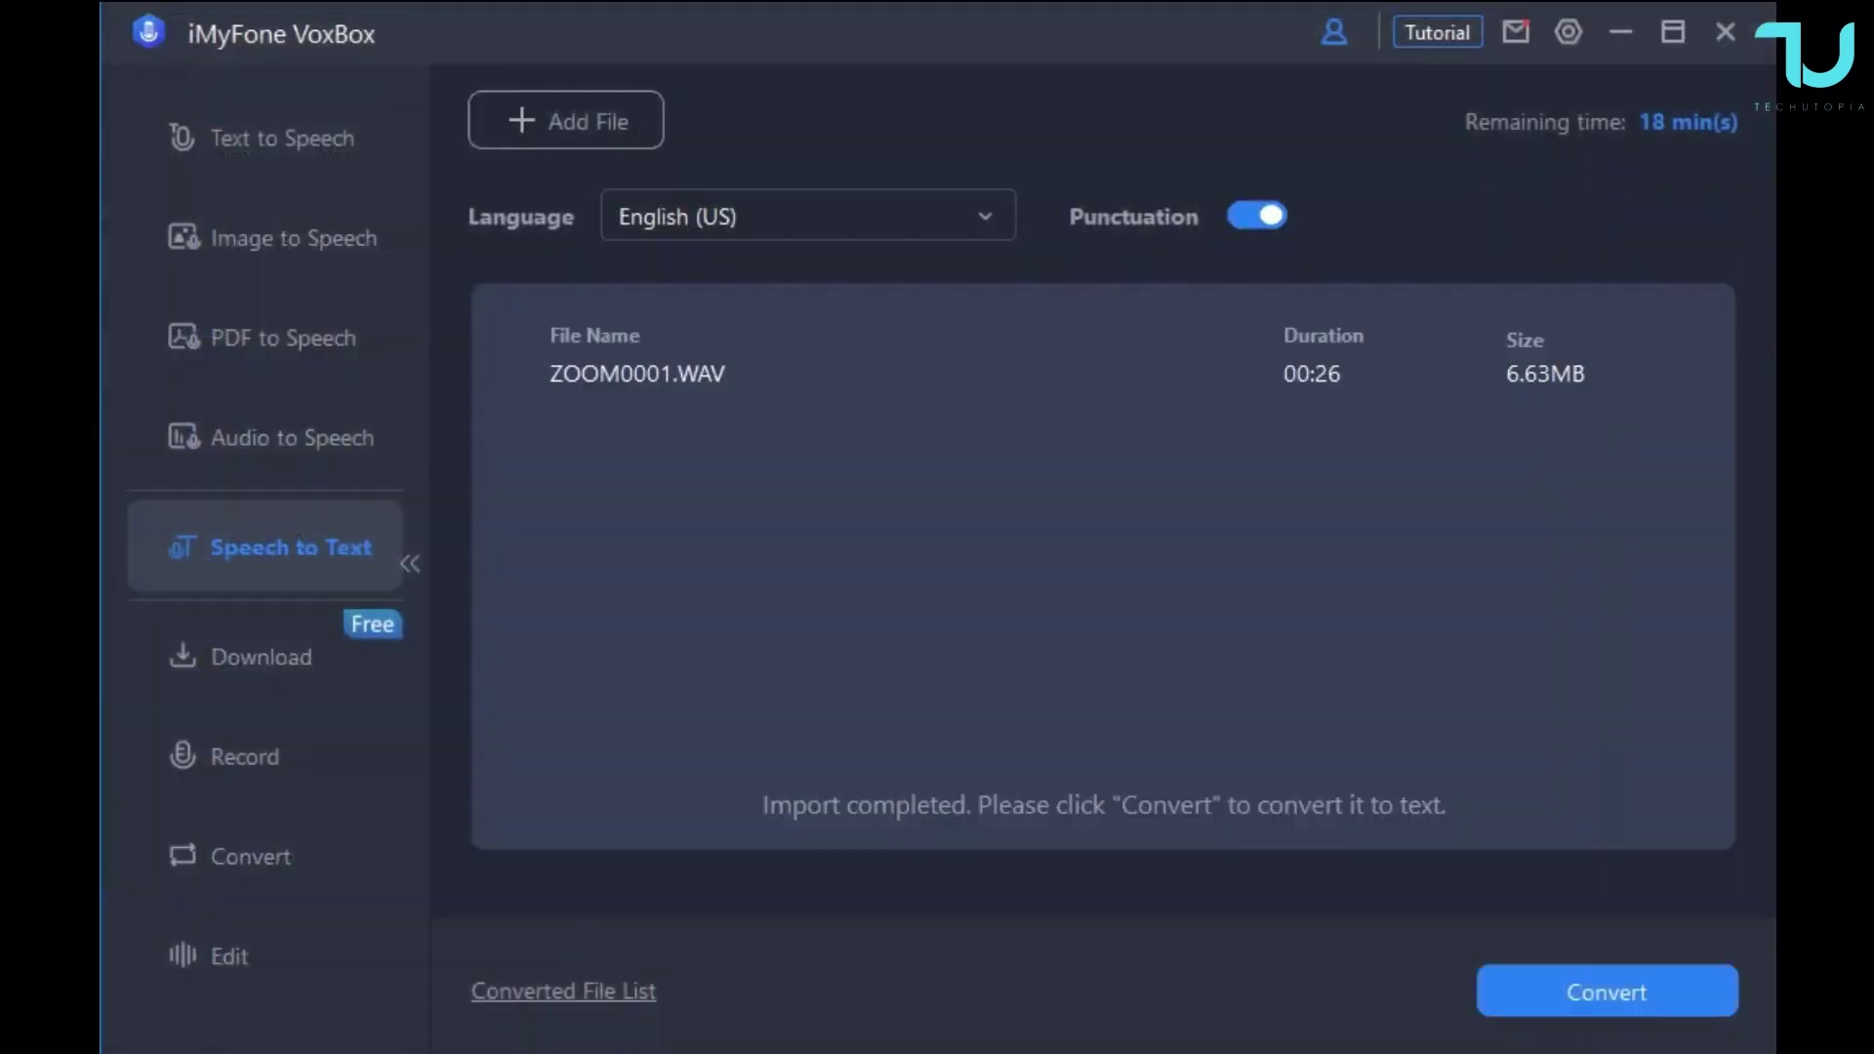
Convert the imported recording to English (US) text with punctuation enabled.
click(1607, 992)
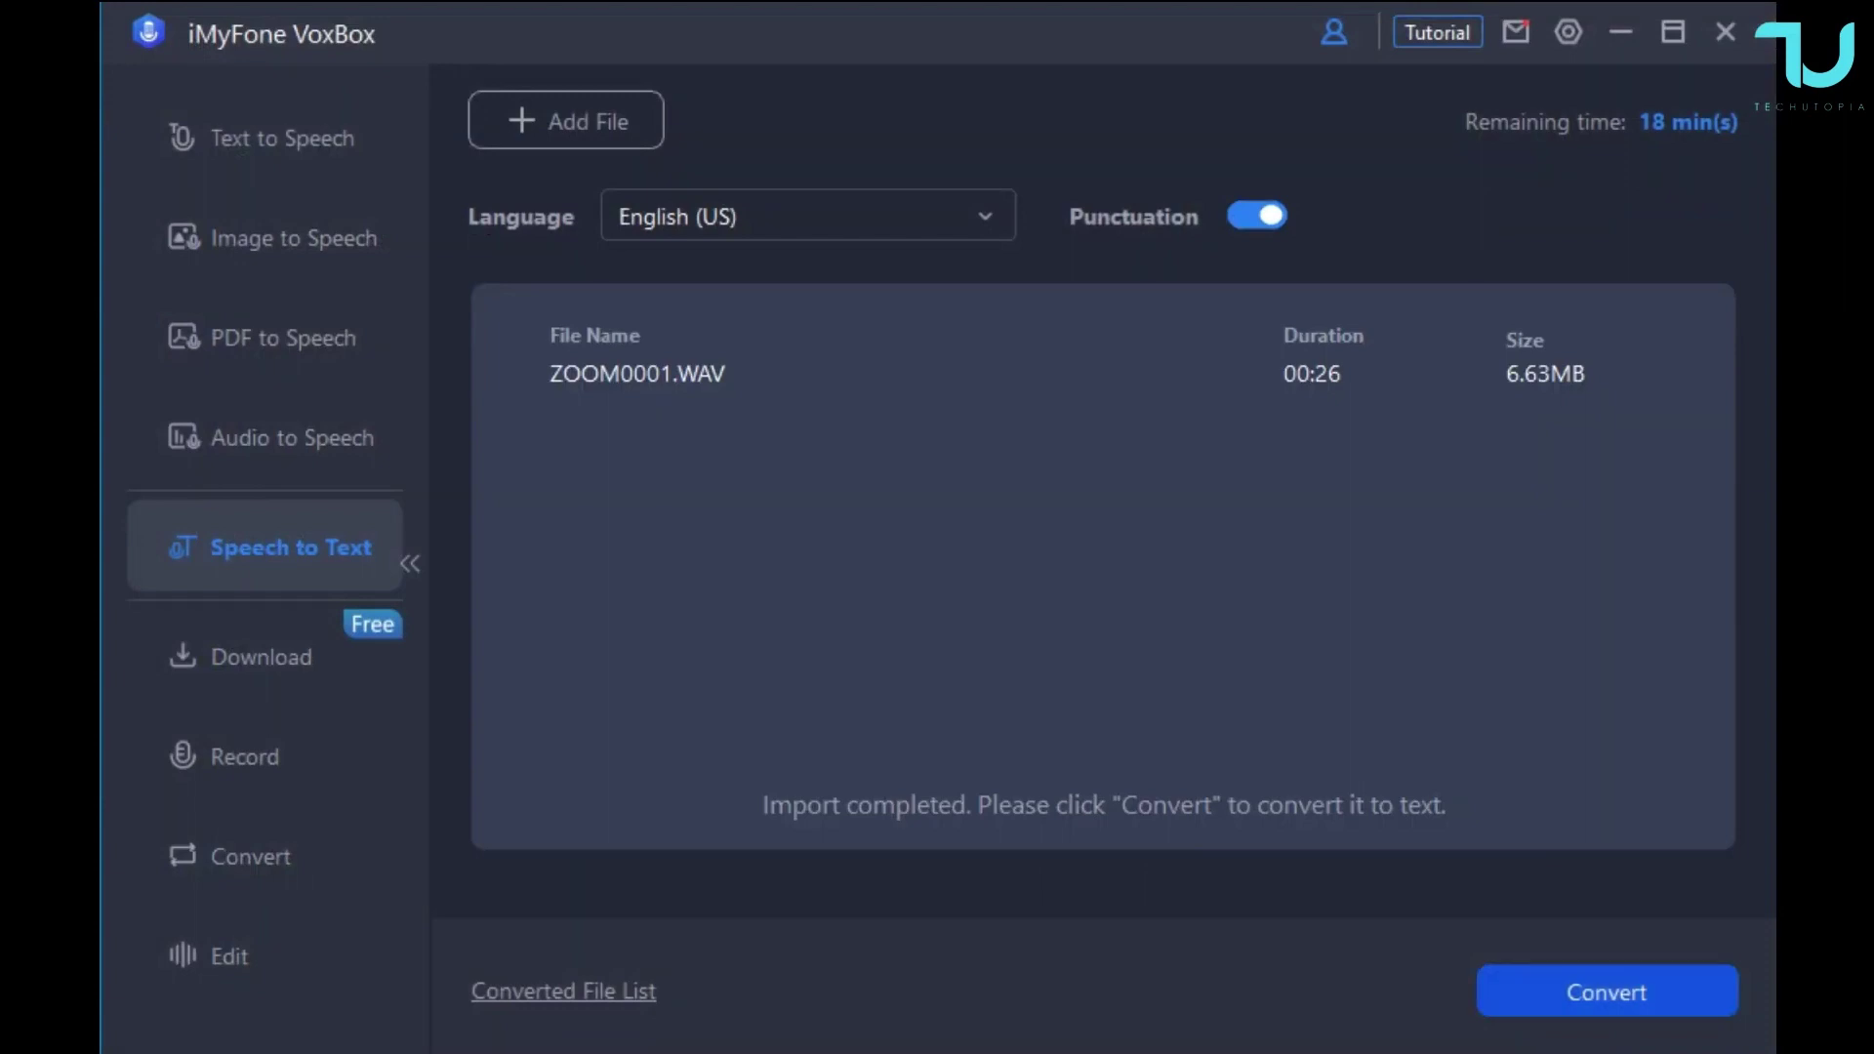
click(1607, 991)
click(835, 643)
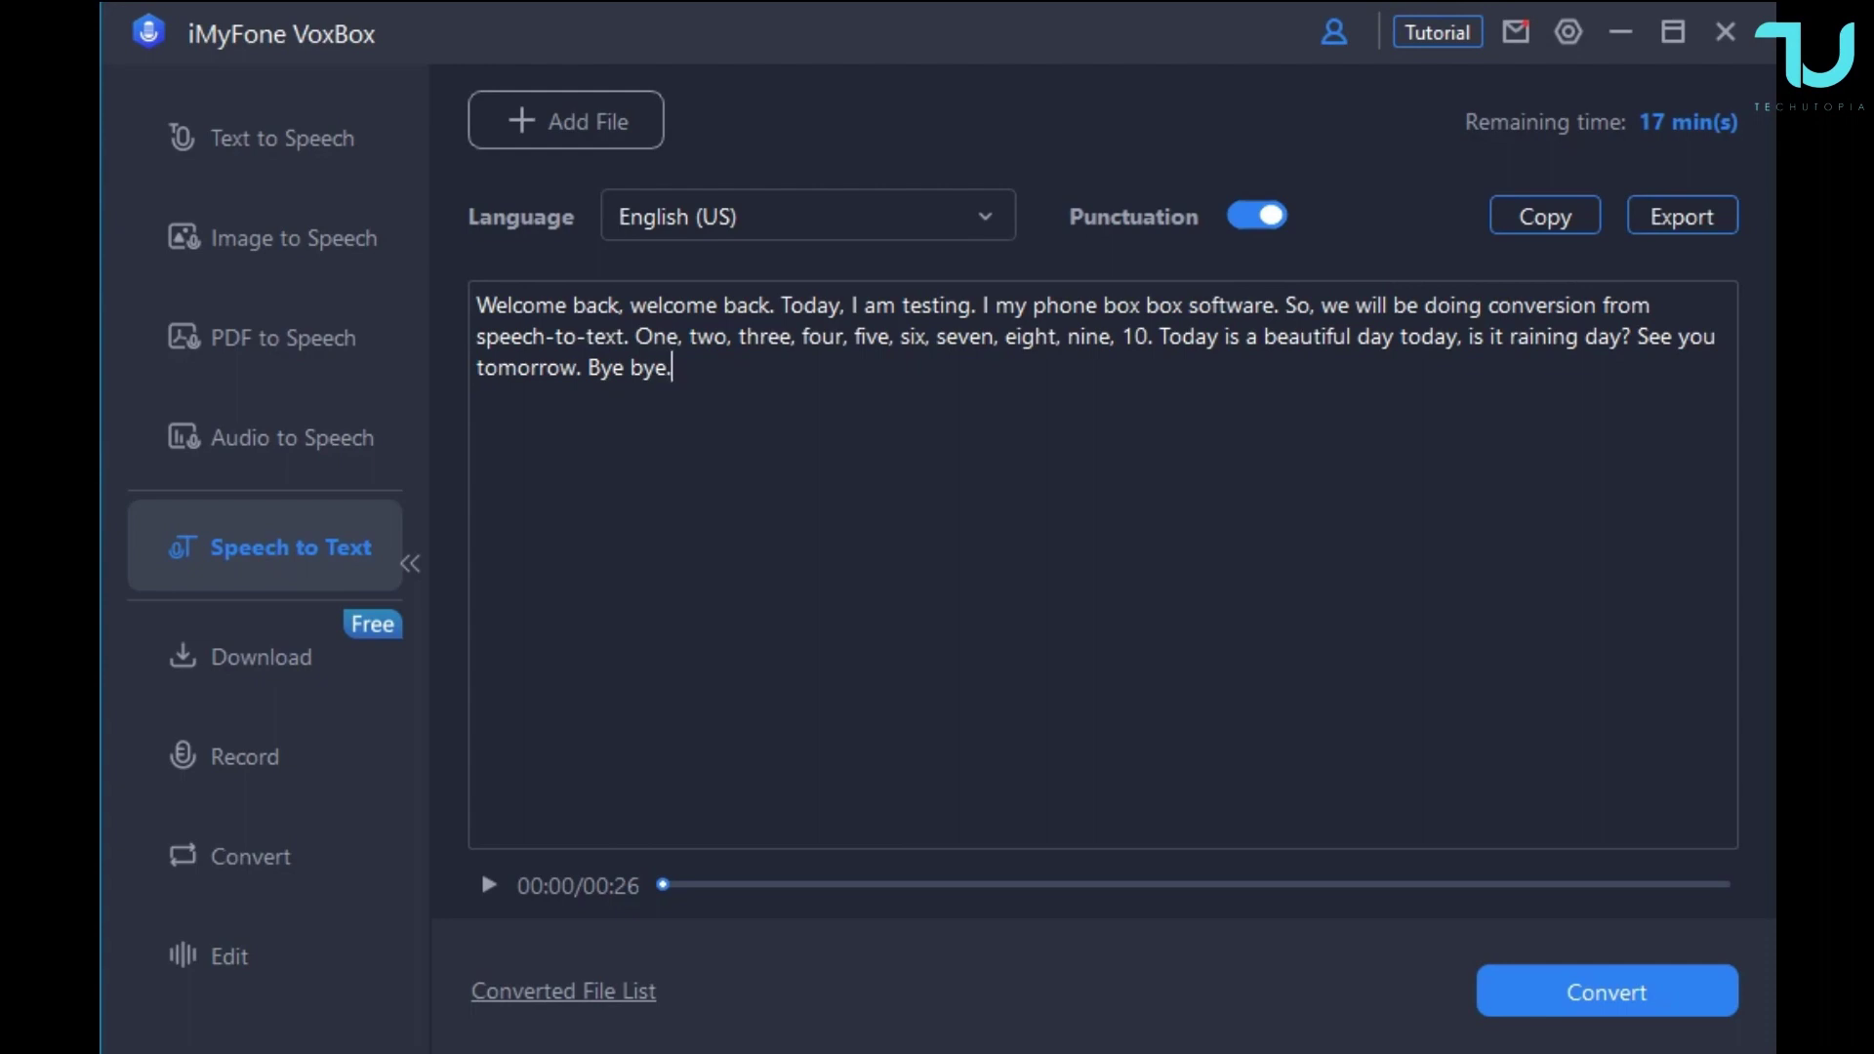
Play the ZOOM0001 recording in the music player with the VoxBox transcript in view.
click(482, 869)
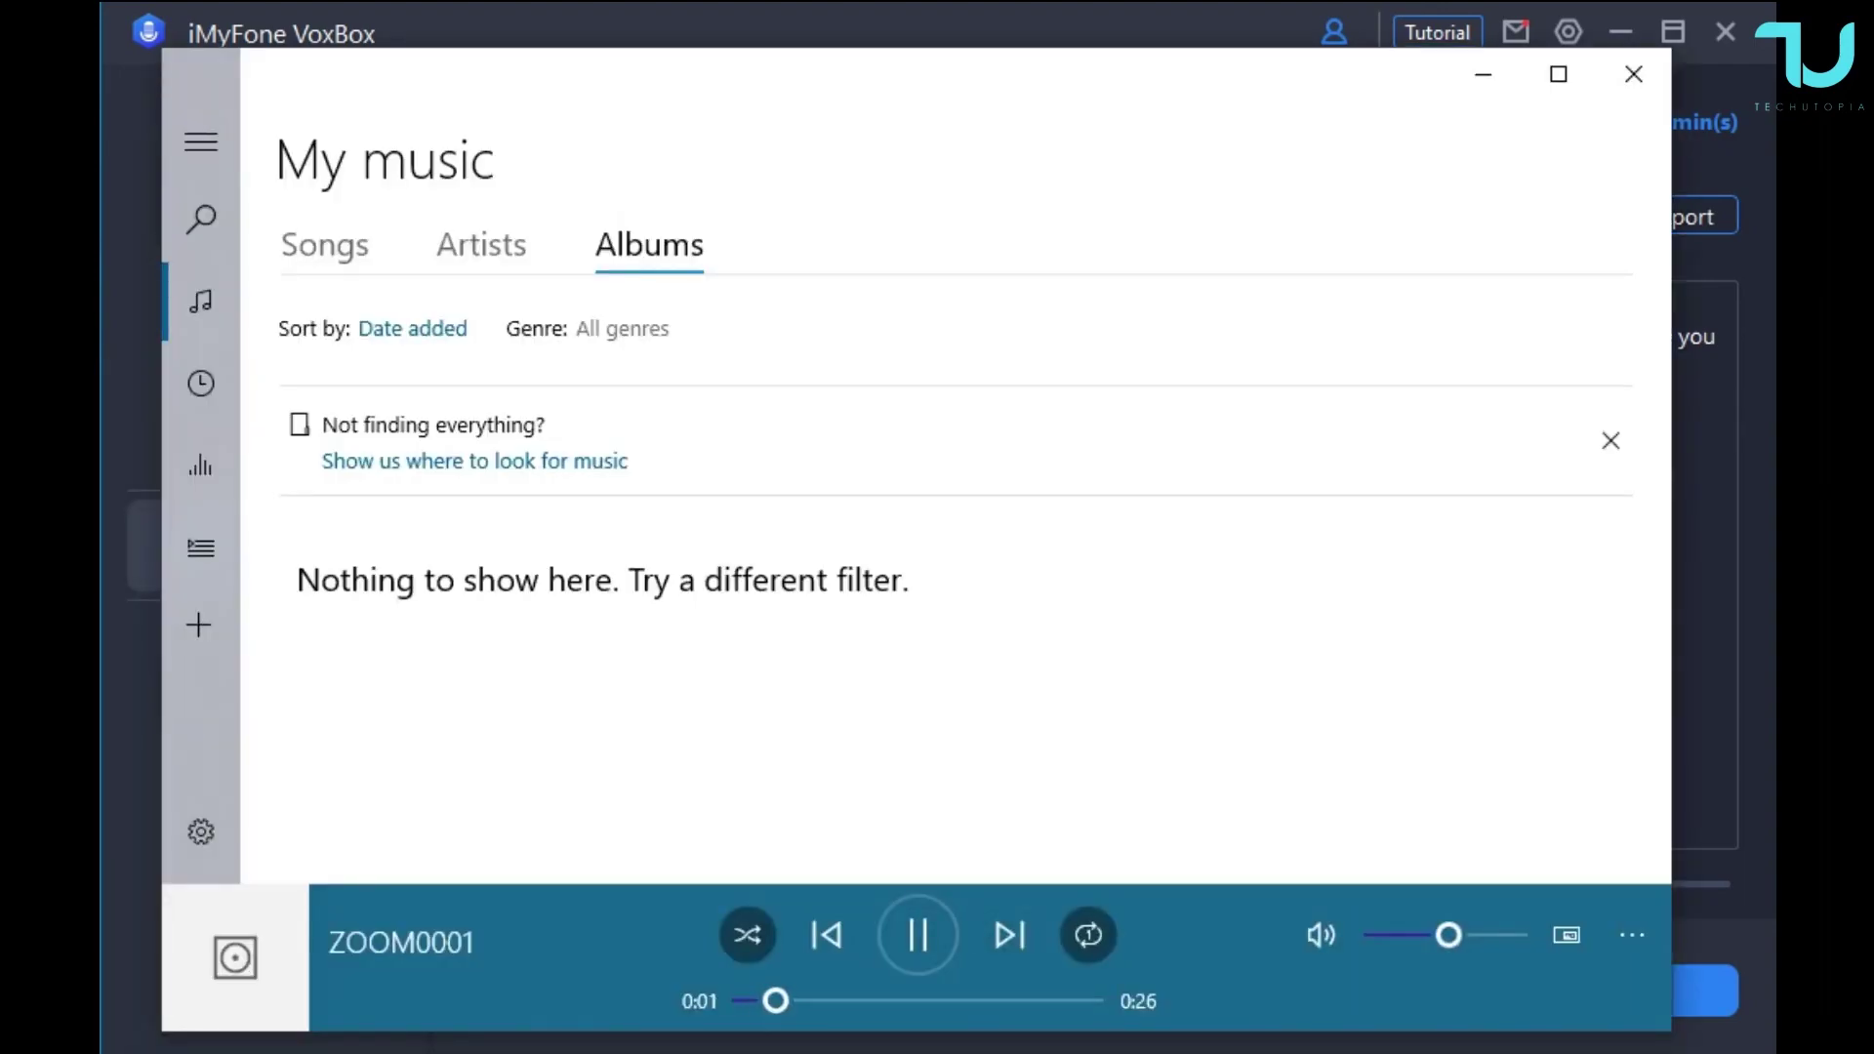
drag(1310, 94, 1328, 724)
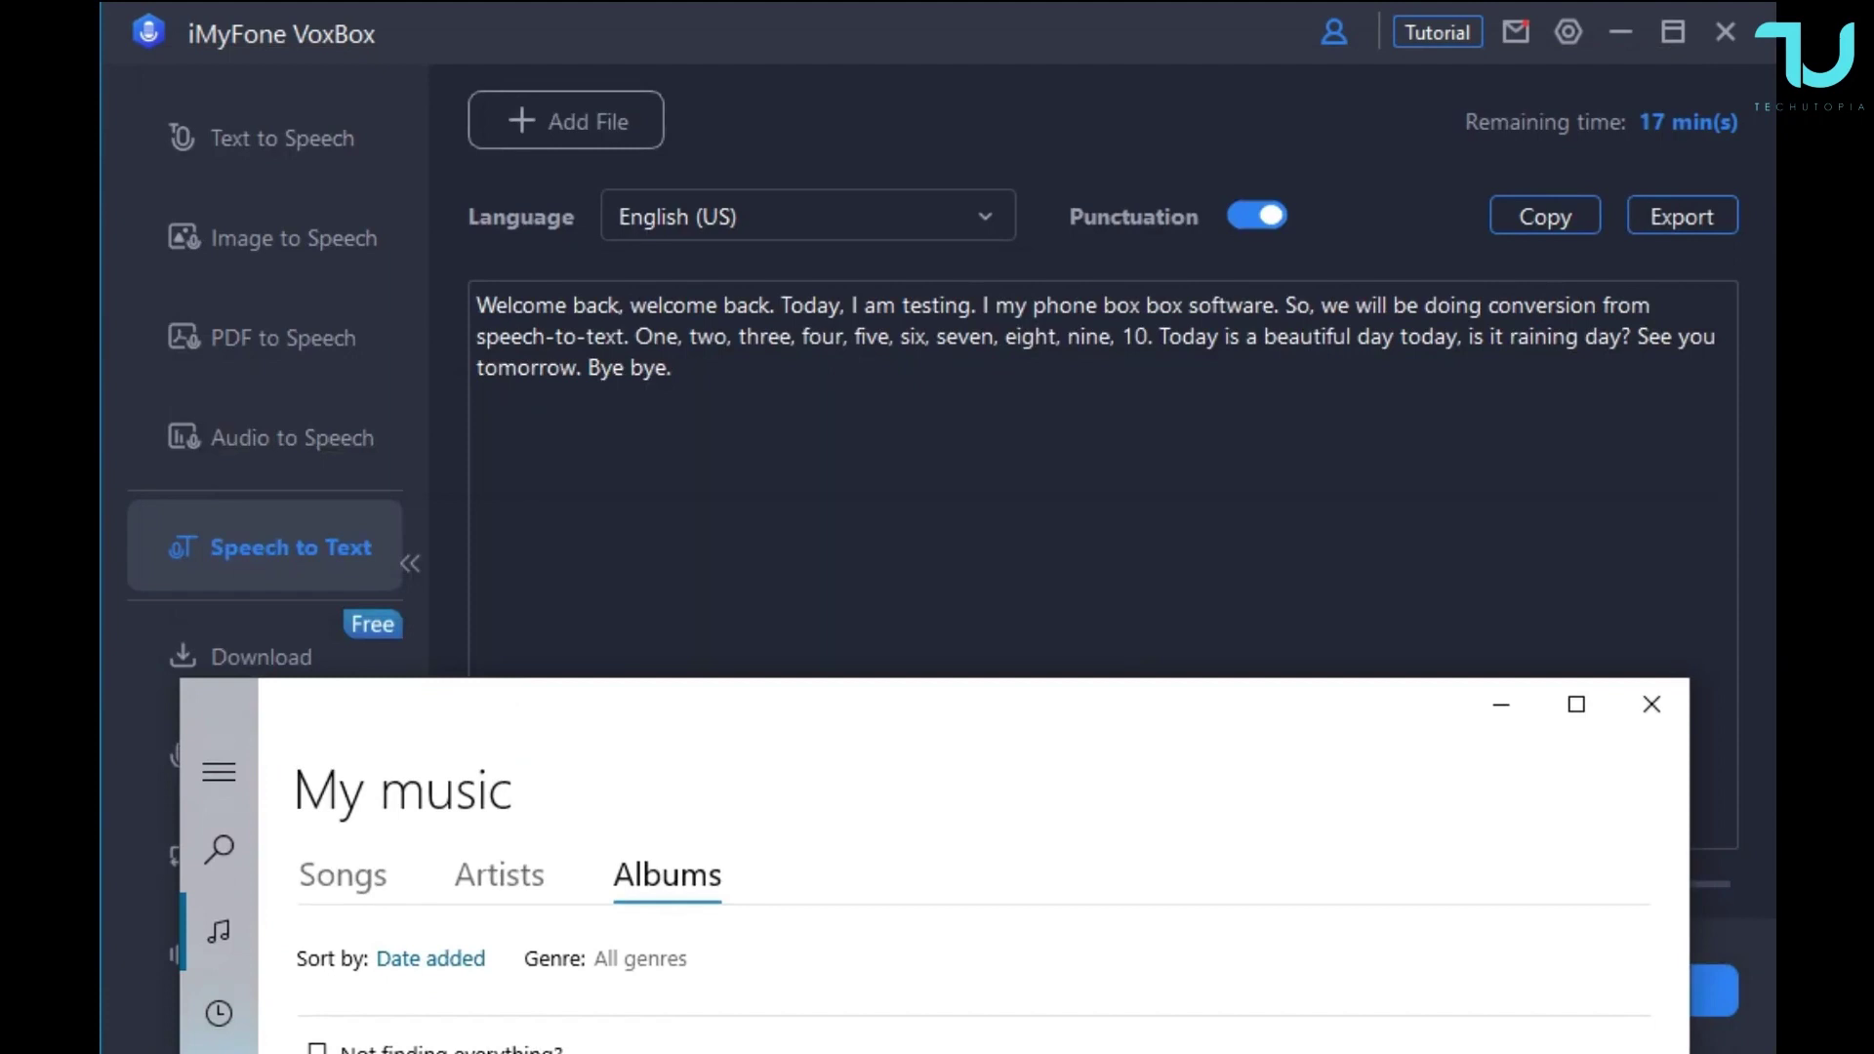
key(alt+Tab)
Check the transcript against the playing recording, highlighting each spoken passage from "So, we will be doing conversion" to "Bye bye.".
drag(1285, 305, 1652, 305)
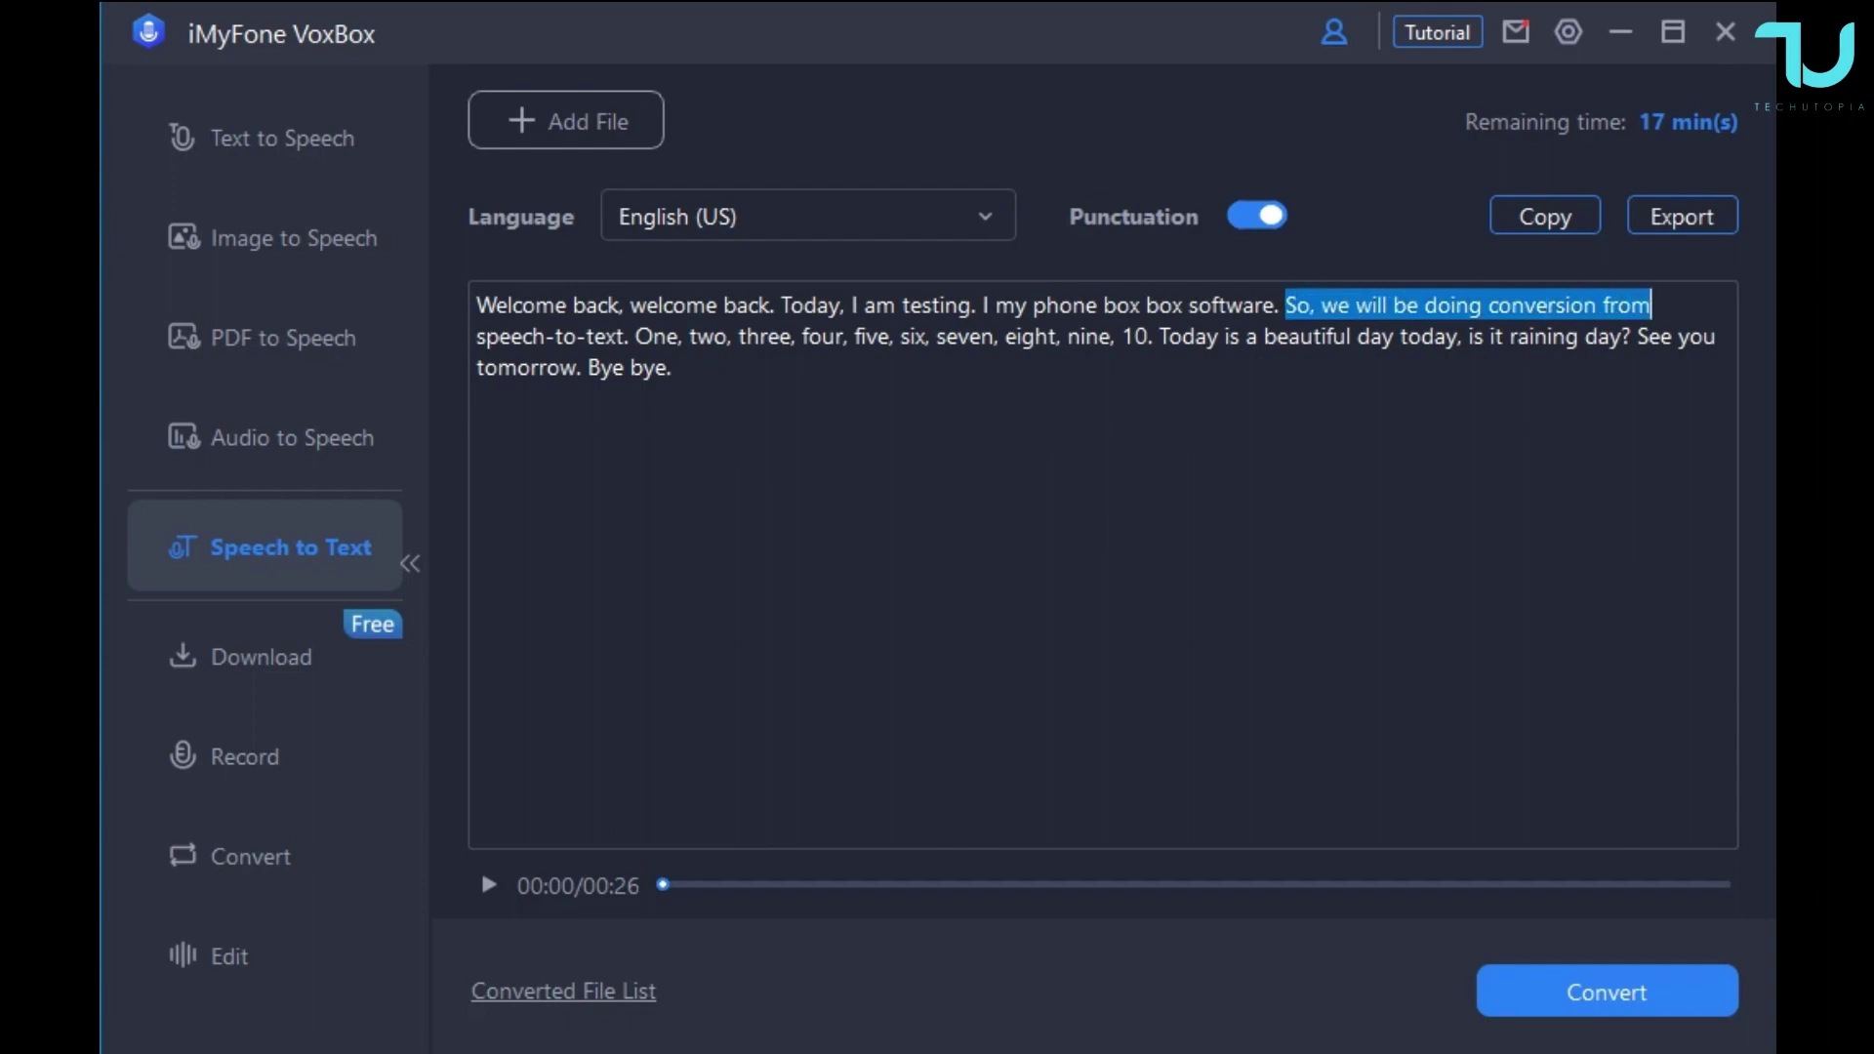
drag(486, 336, 1153, 335)
click(653, 336)
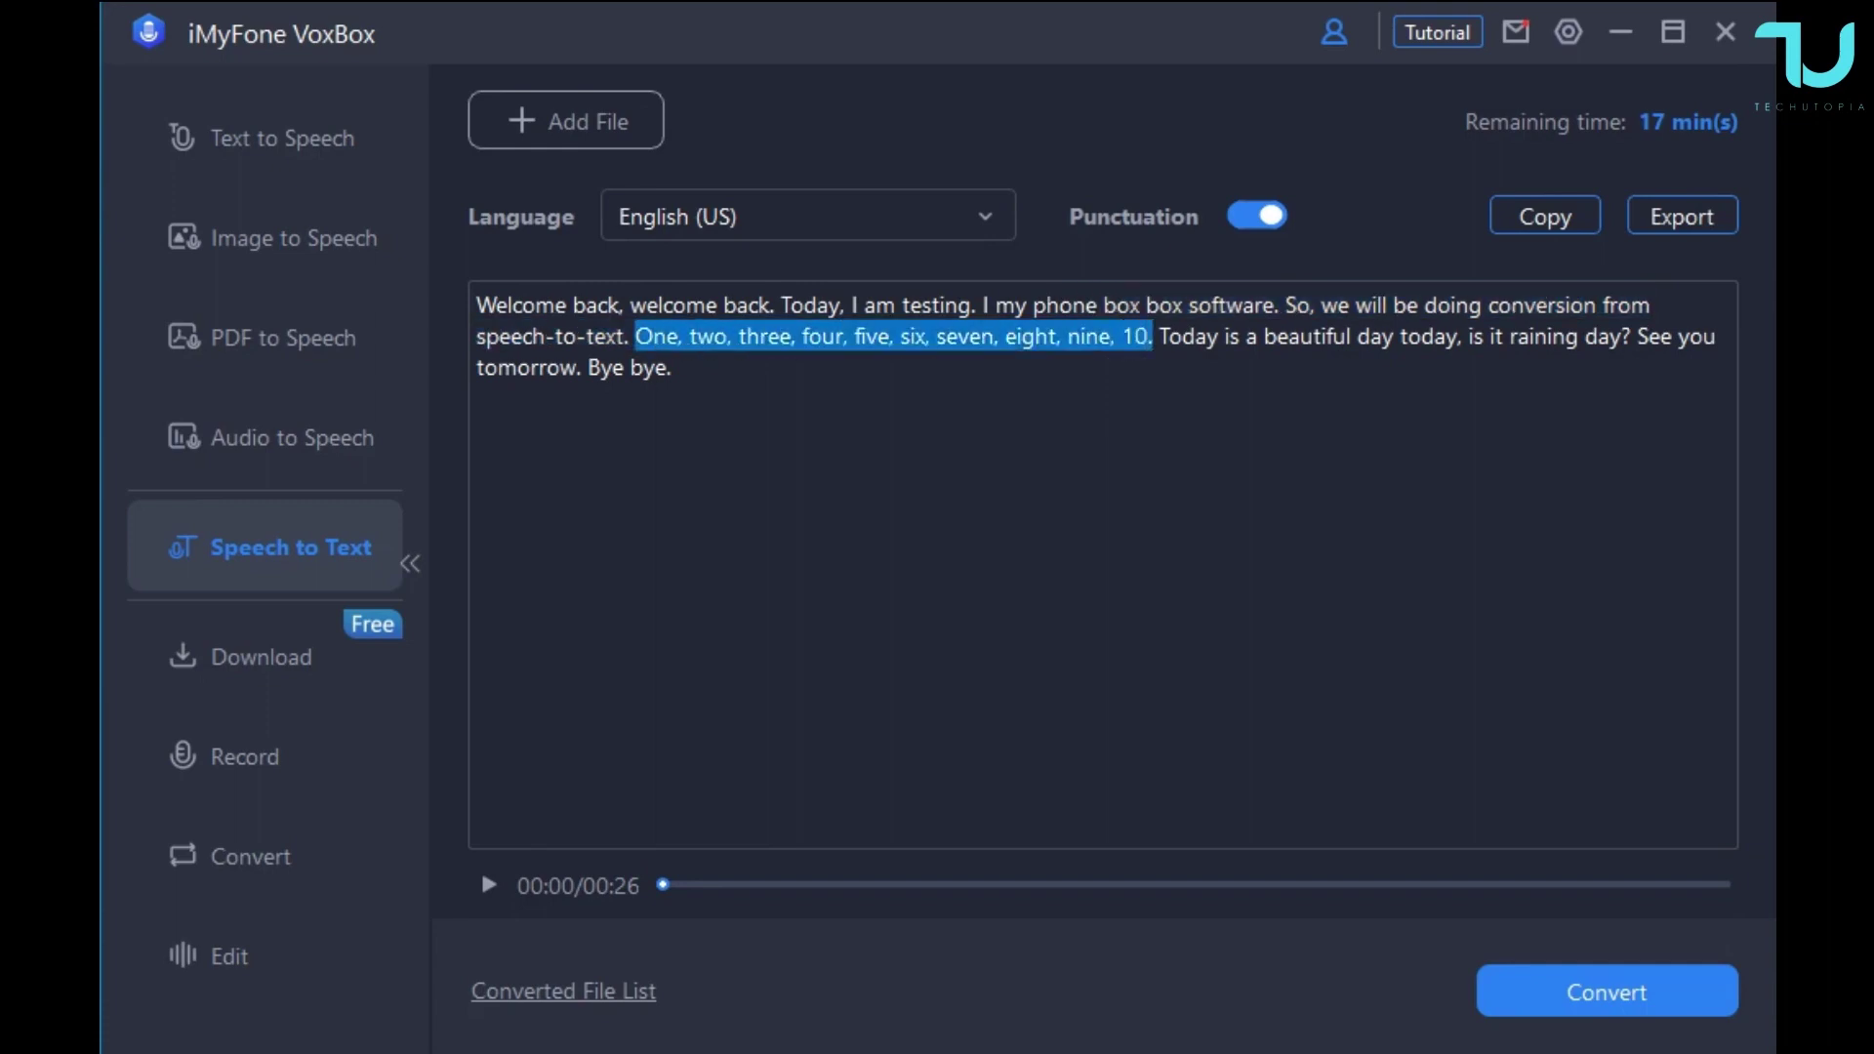
click(1183, 336)
drag(1462, 336, 671, 367)
click(1632, 336)
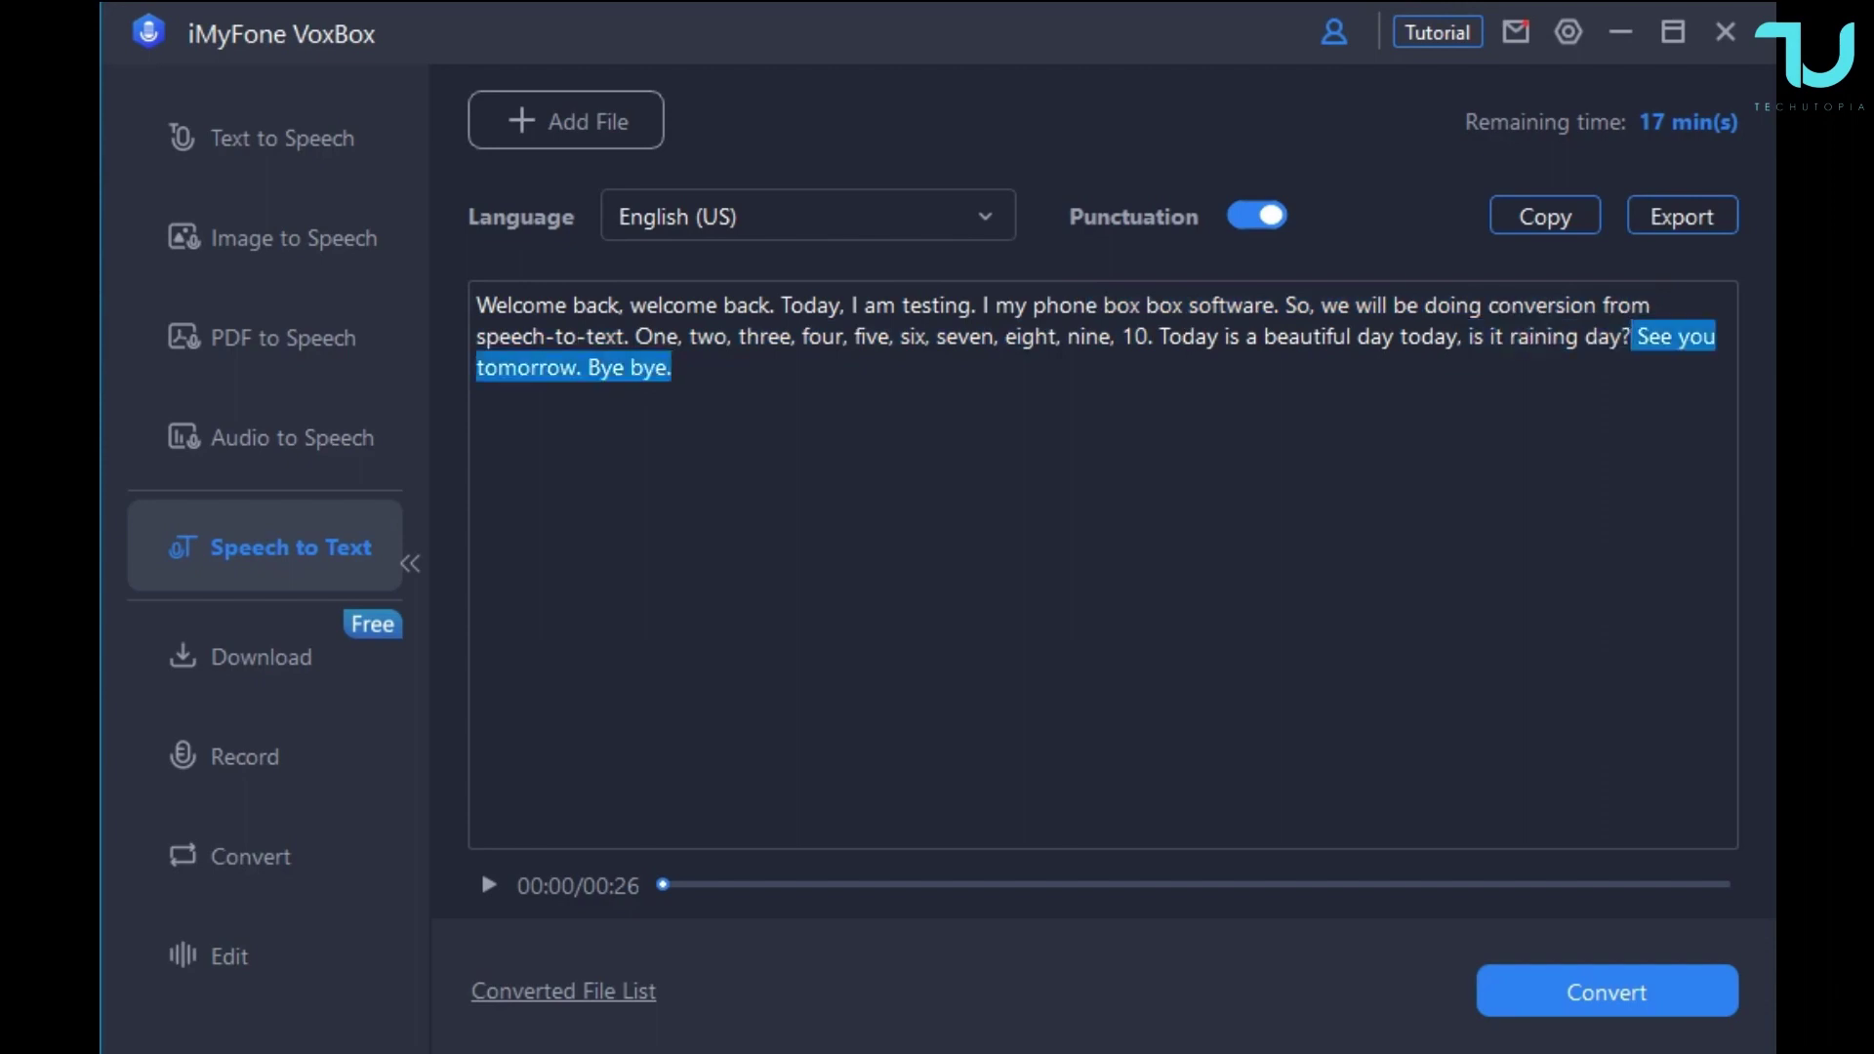
click(672, 367)
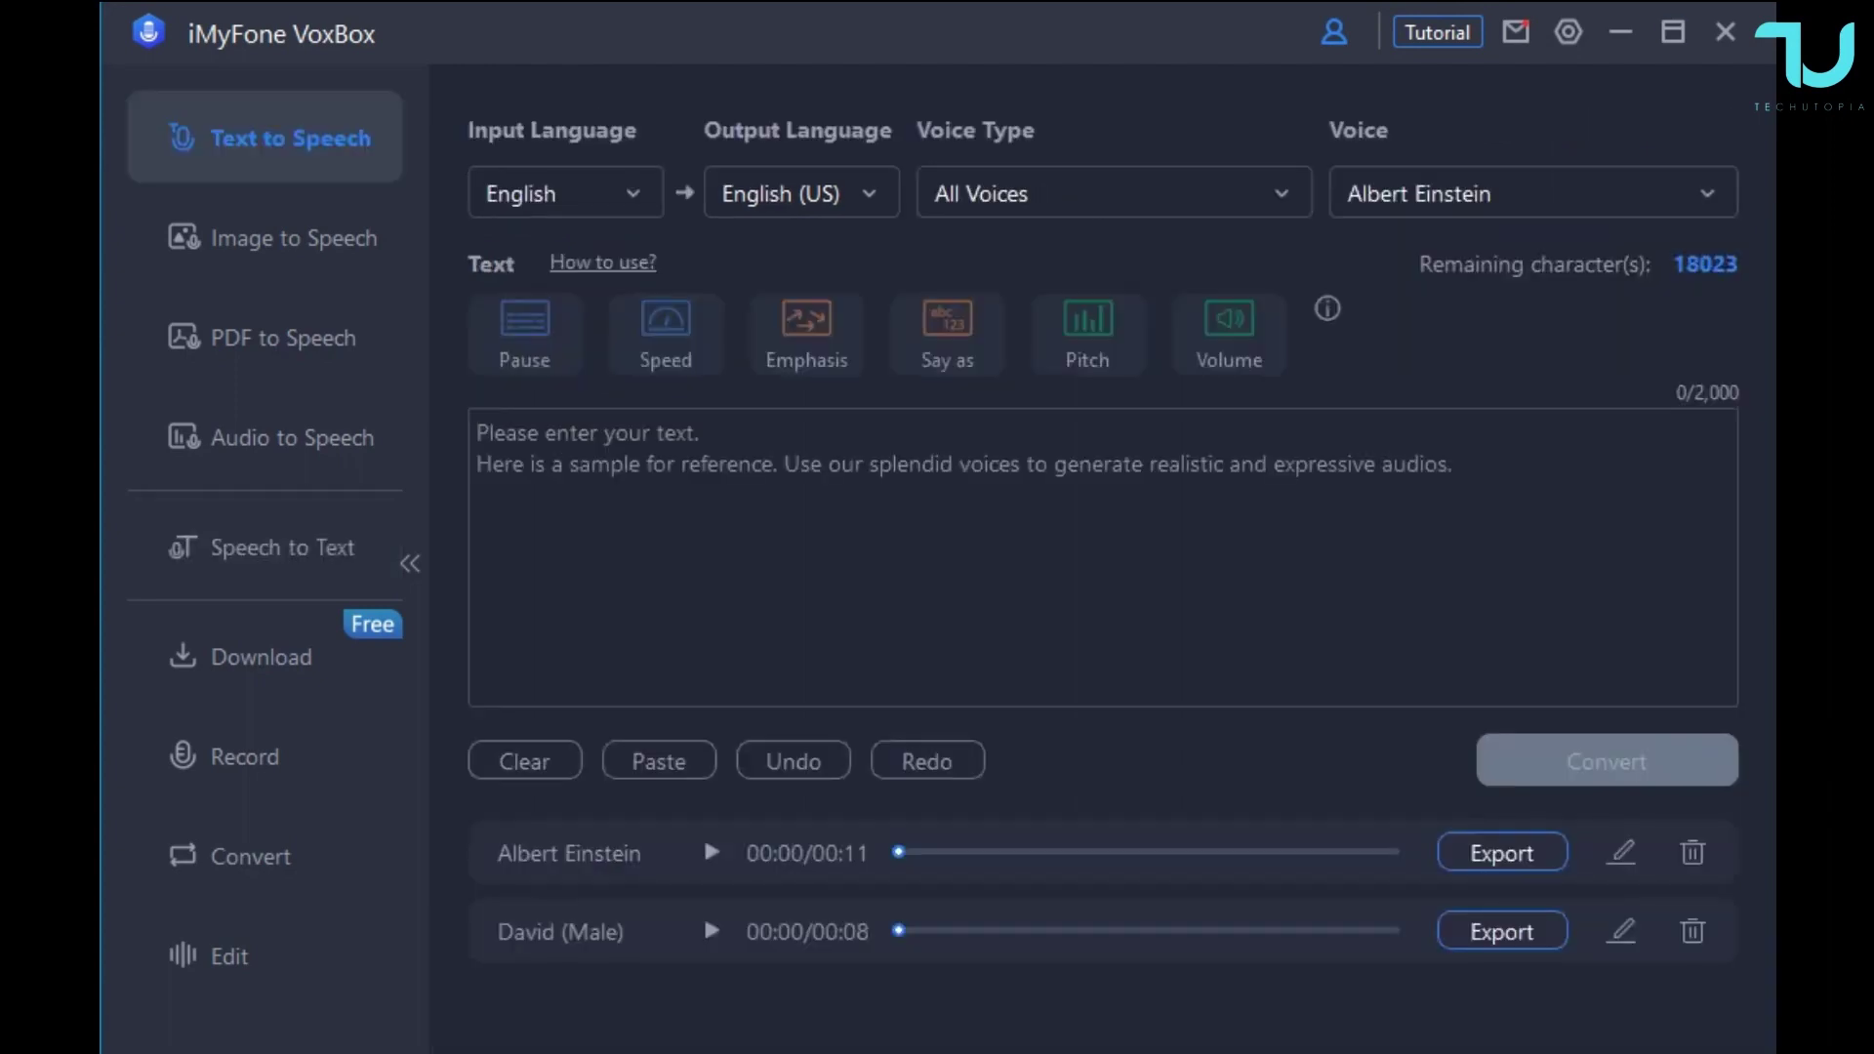
Enter "Let us test now the option TEXT TO SPEECH, I will begin with simple text." as the first line in Text to Speech.
click(476, 433)
text(Let us test now the option TEXT TO SPEECH, I will begin with simo)
key(BackSpace)
text(ple texty)
key(BackSpace)
text(.)
key(Return)
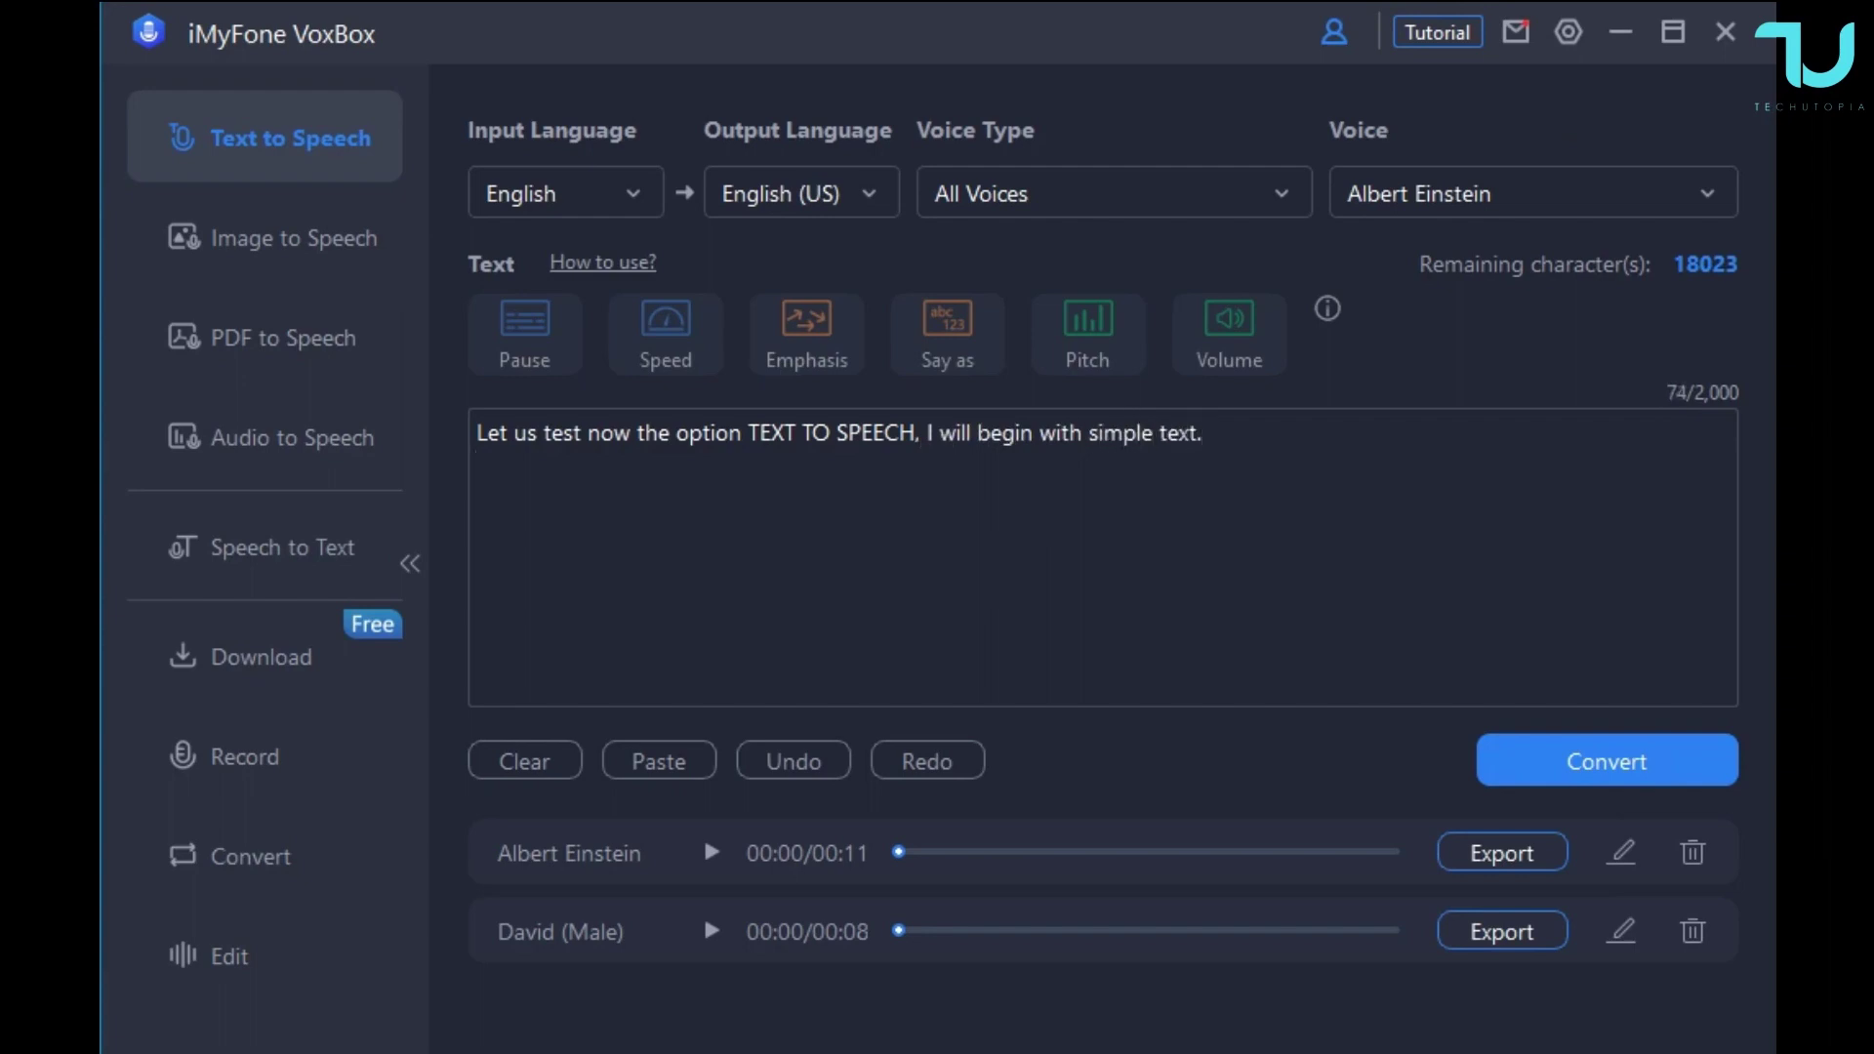
Add the line "Welcome to my youtube channel, I hope you are having a great day. Today we will be testing the latest smartphone from OnePlus company.".
text(Welcome to my youtube channel, I hope you are having a great day. Today we will be testing the latest smartphone from OnePlus company.)
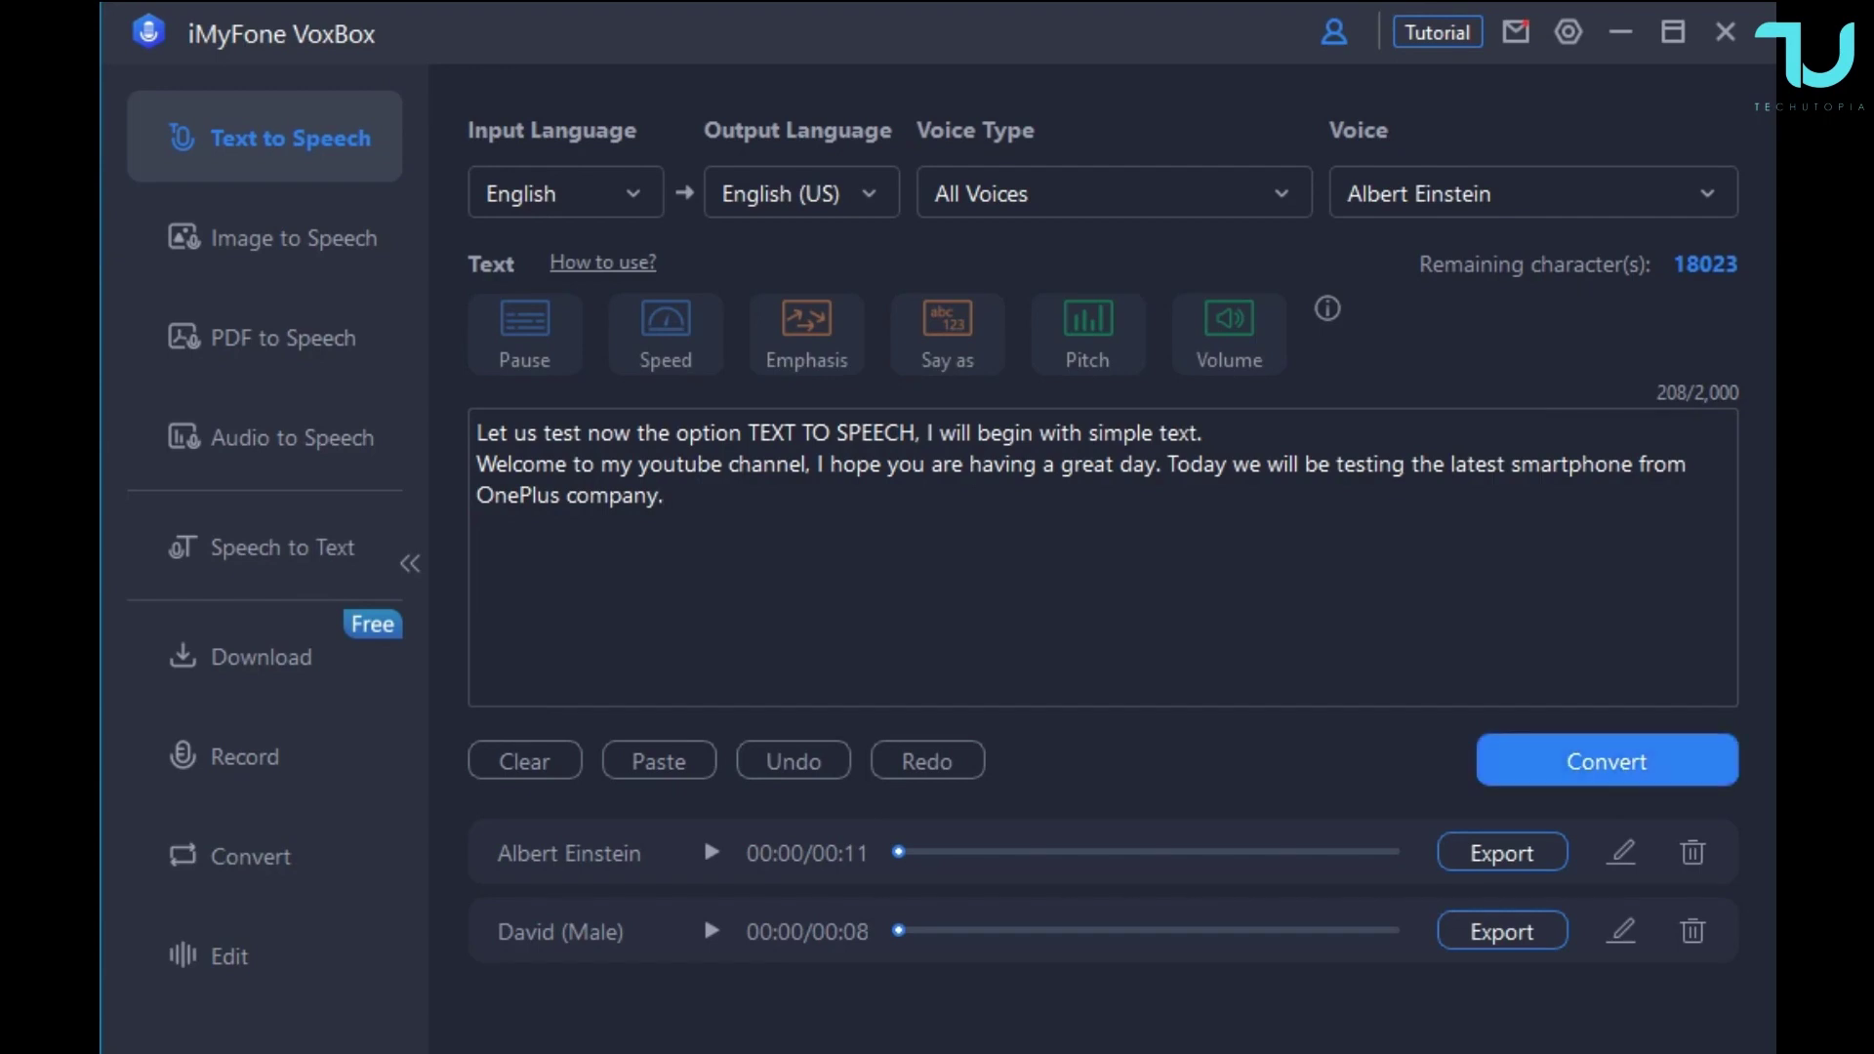
Choose the David (Male) voice and convert the entered text to speech, accepting the character cost.
click(1531, 193)
scroll(1531, 439, up, 17)
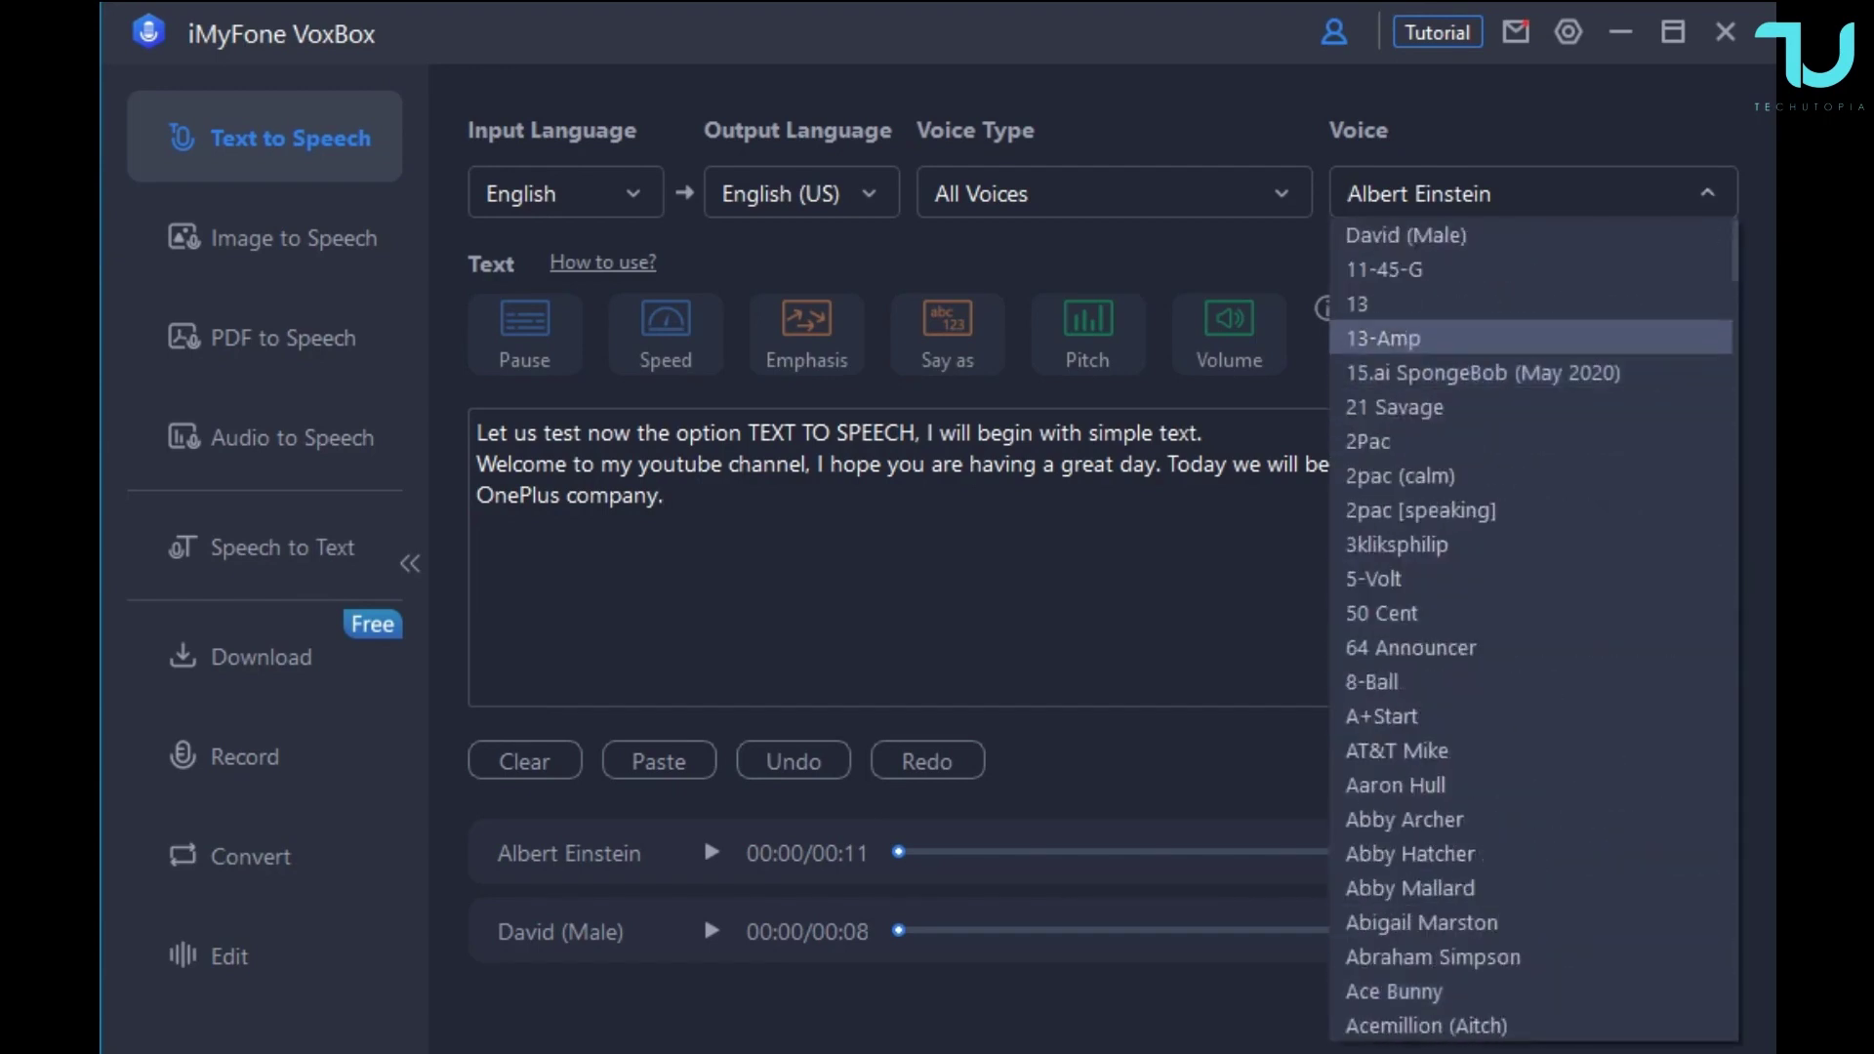
click(1406, 234)
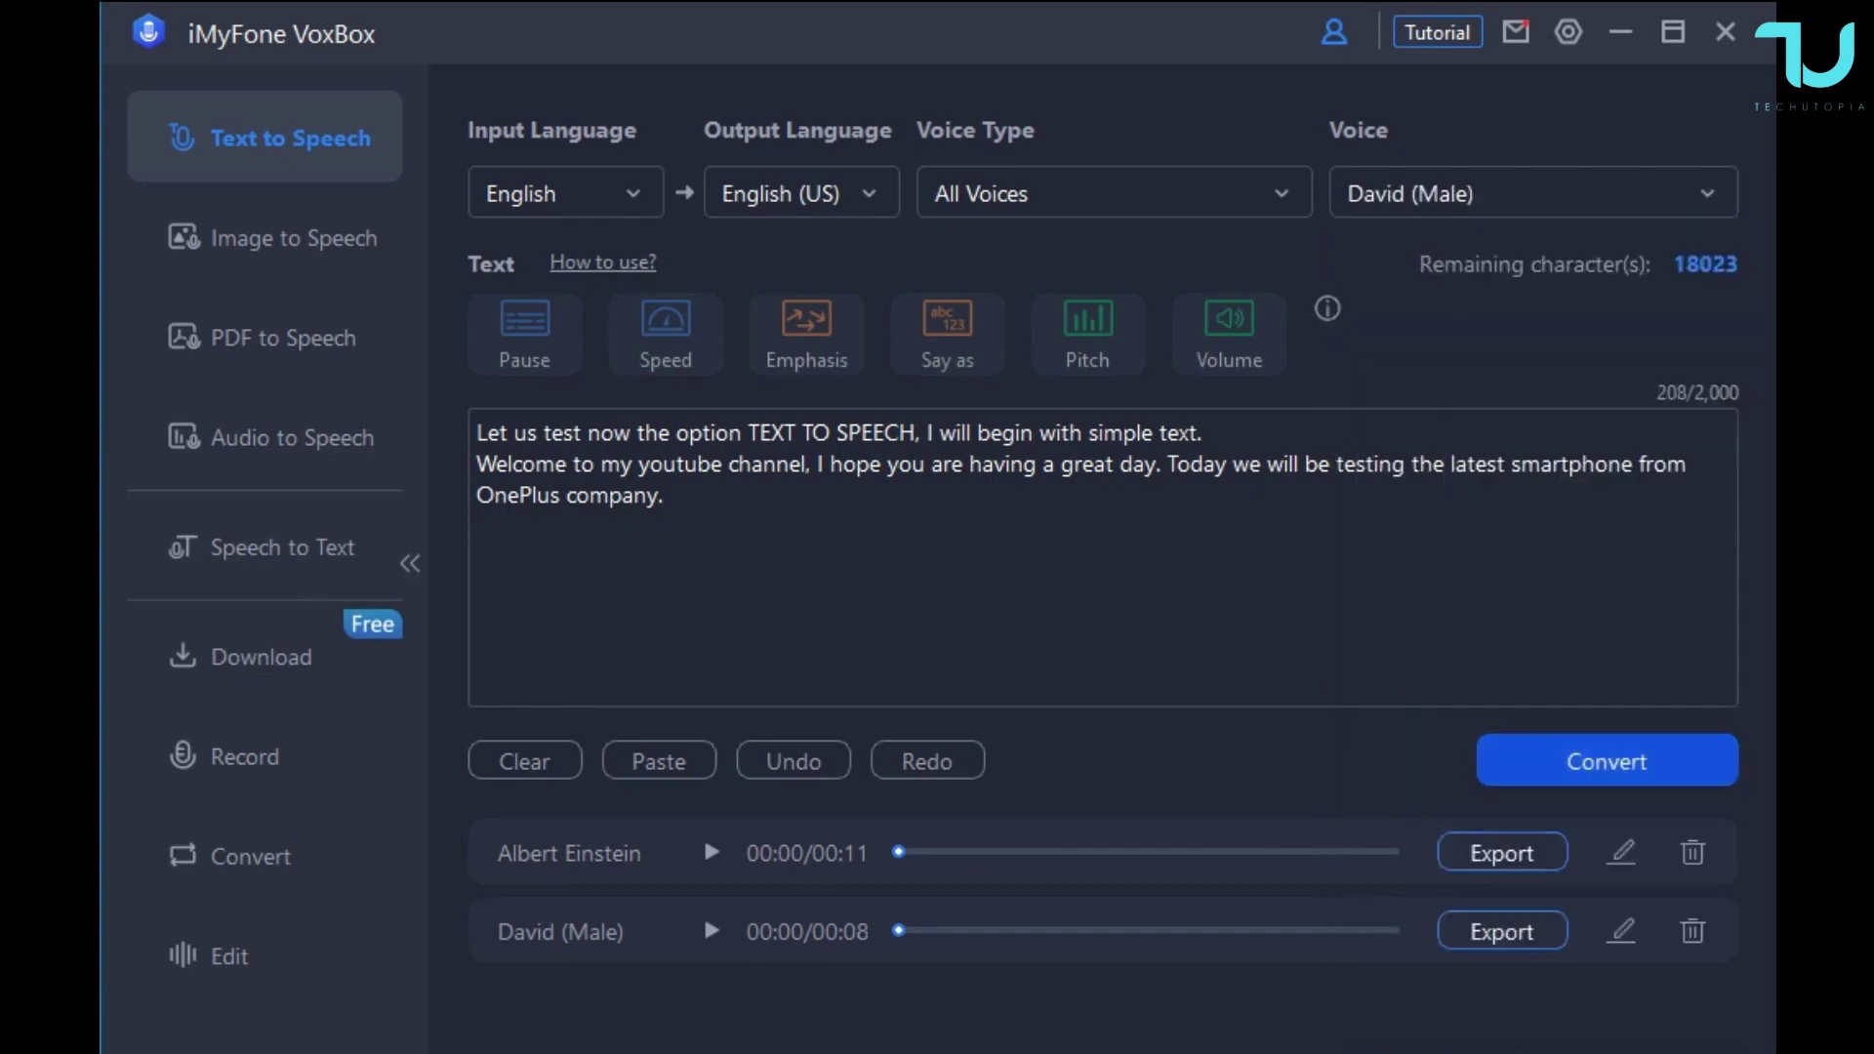
click(1606, 761)
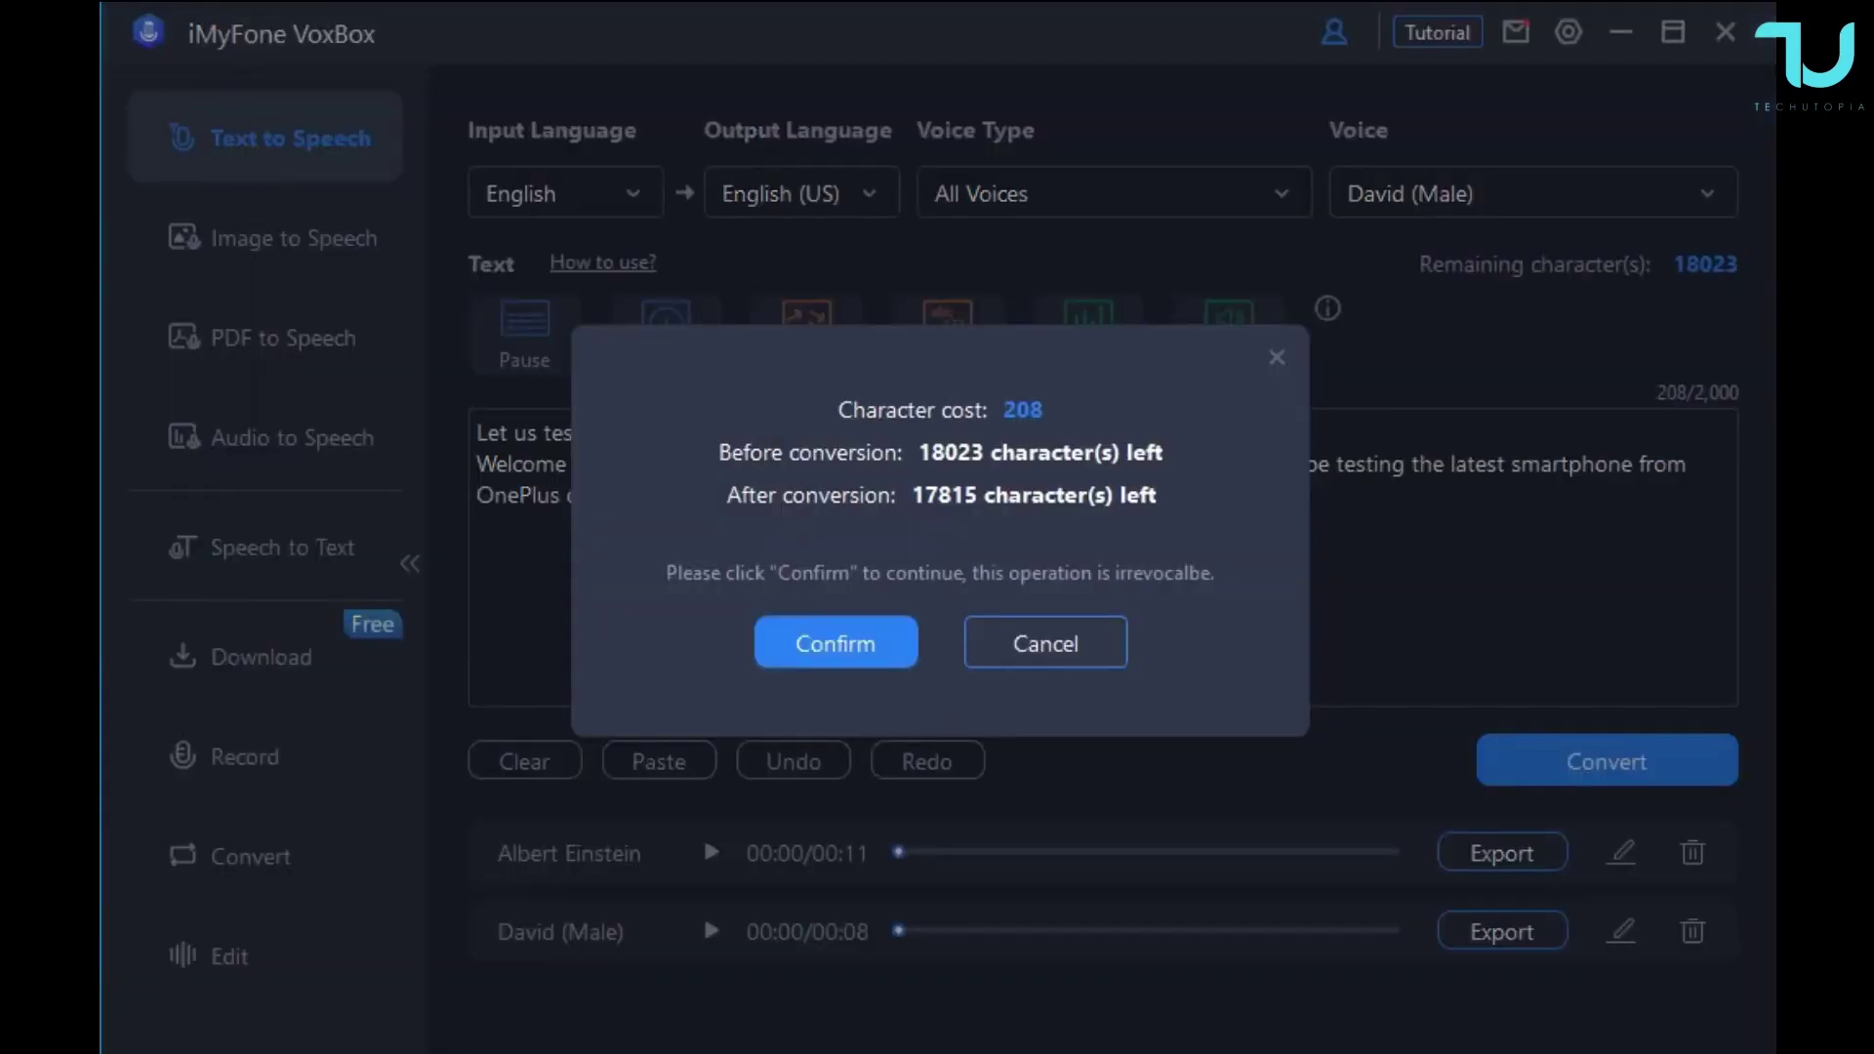
click(835, 642)
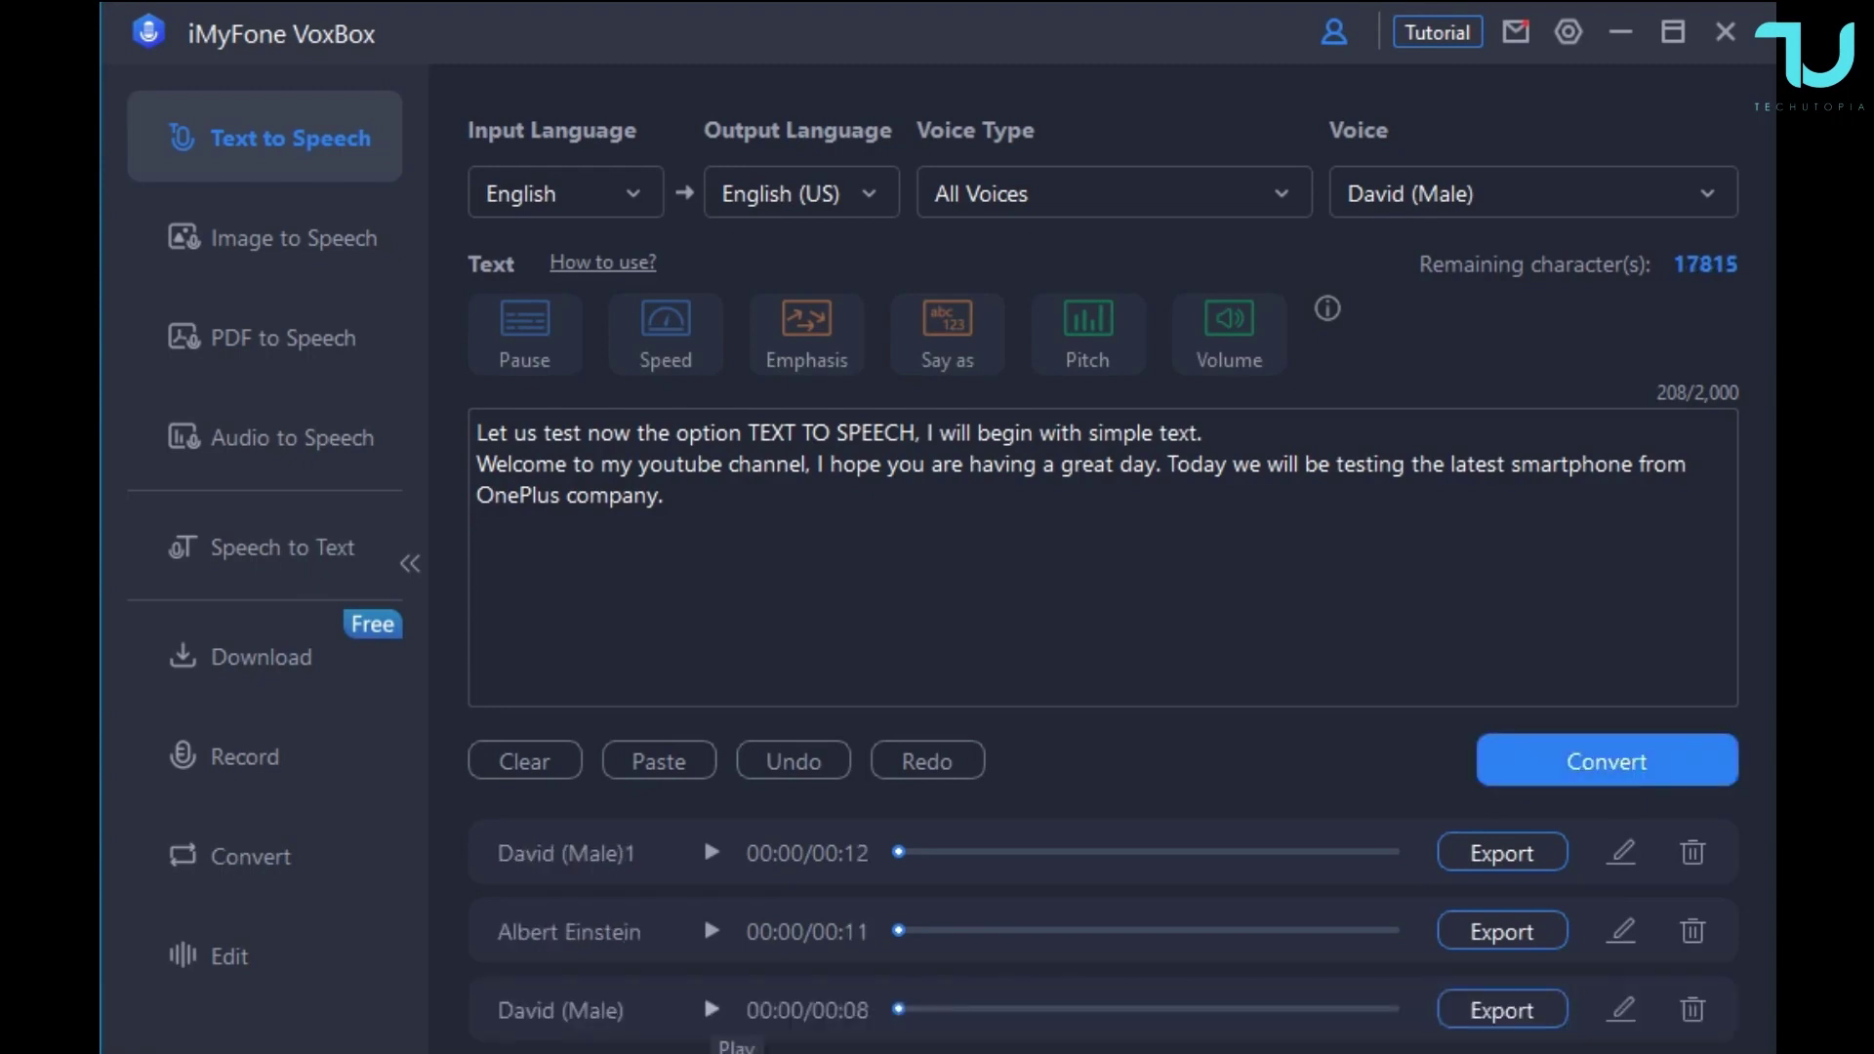
Play part of the earlier David (Male) clip, and start playback of the newly generated one.
click(711, 1010)
click(712, 1009)
click(712, 853)
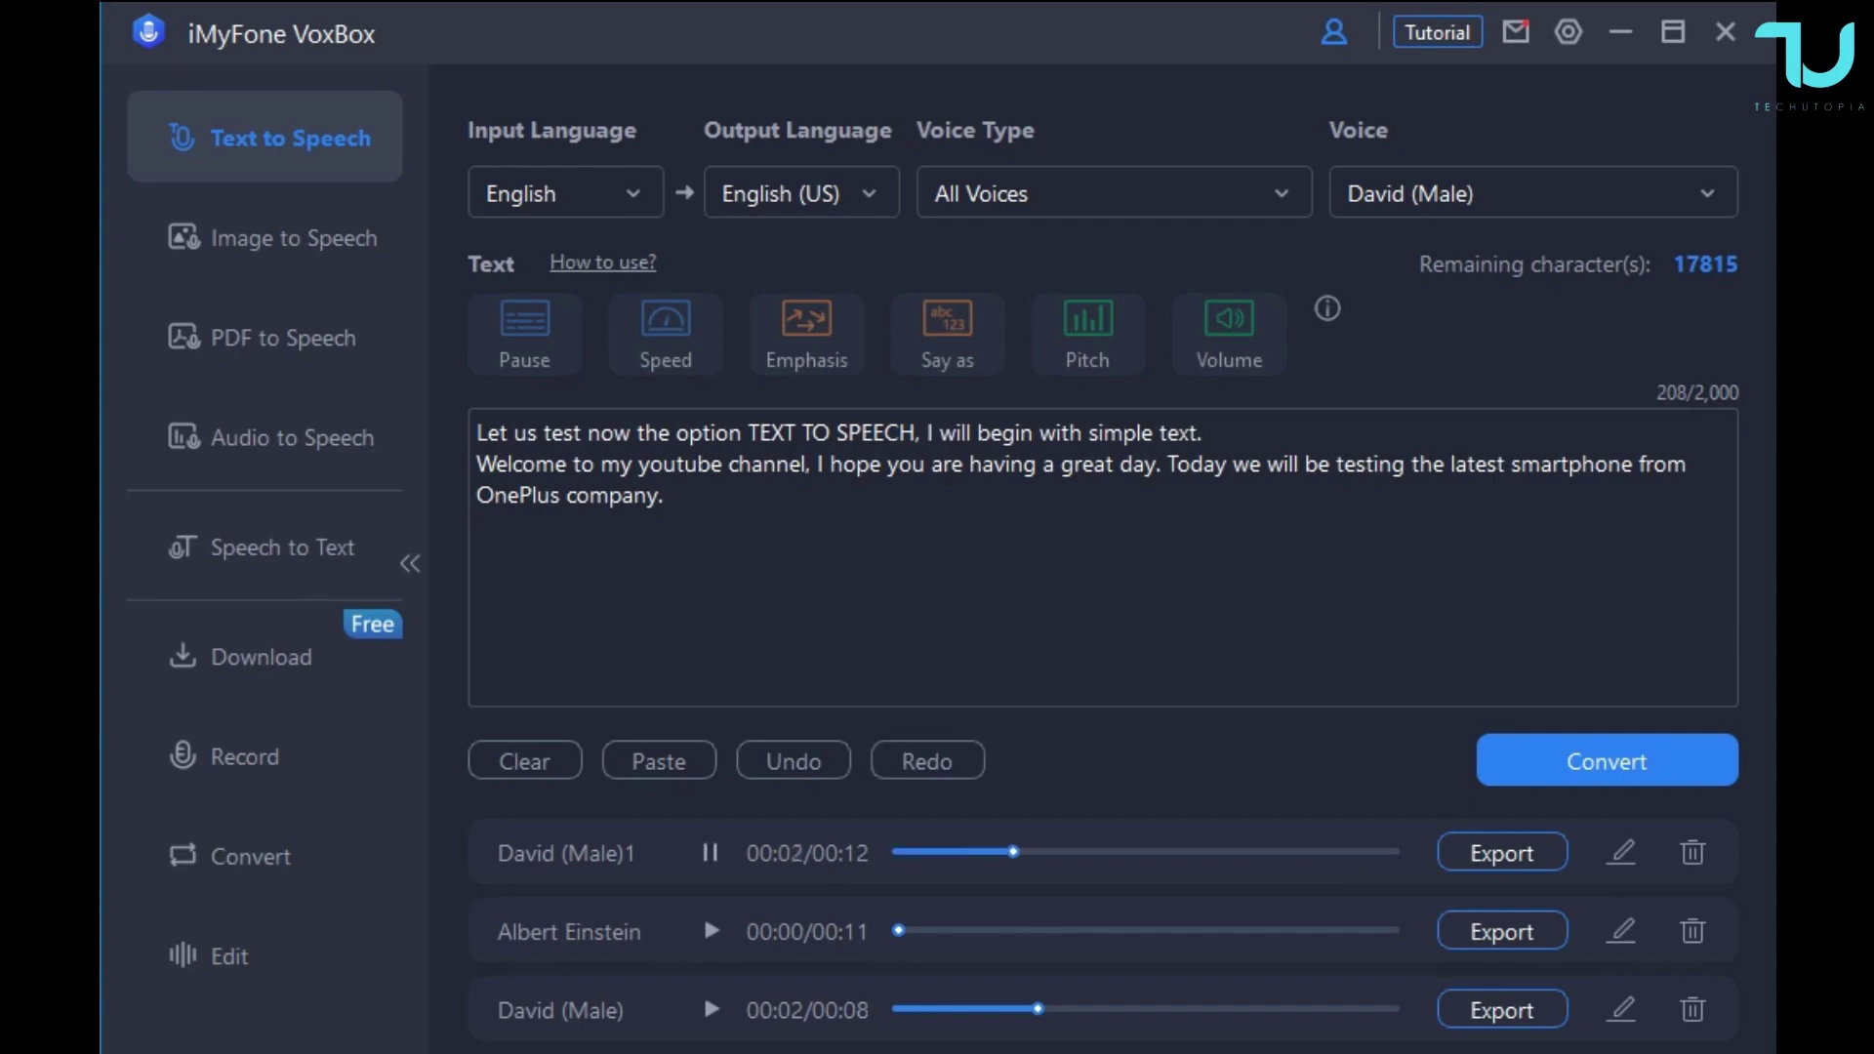
Follow the playing speech in the text, highlighting spoken words from the welcome sentence through to "company".
double_click(496, 464)
click(665, 495)
drag(816, 463, 1157, 464)
click(1160, 463)
double_click(1196, 464)
click(665, 495)
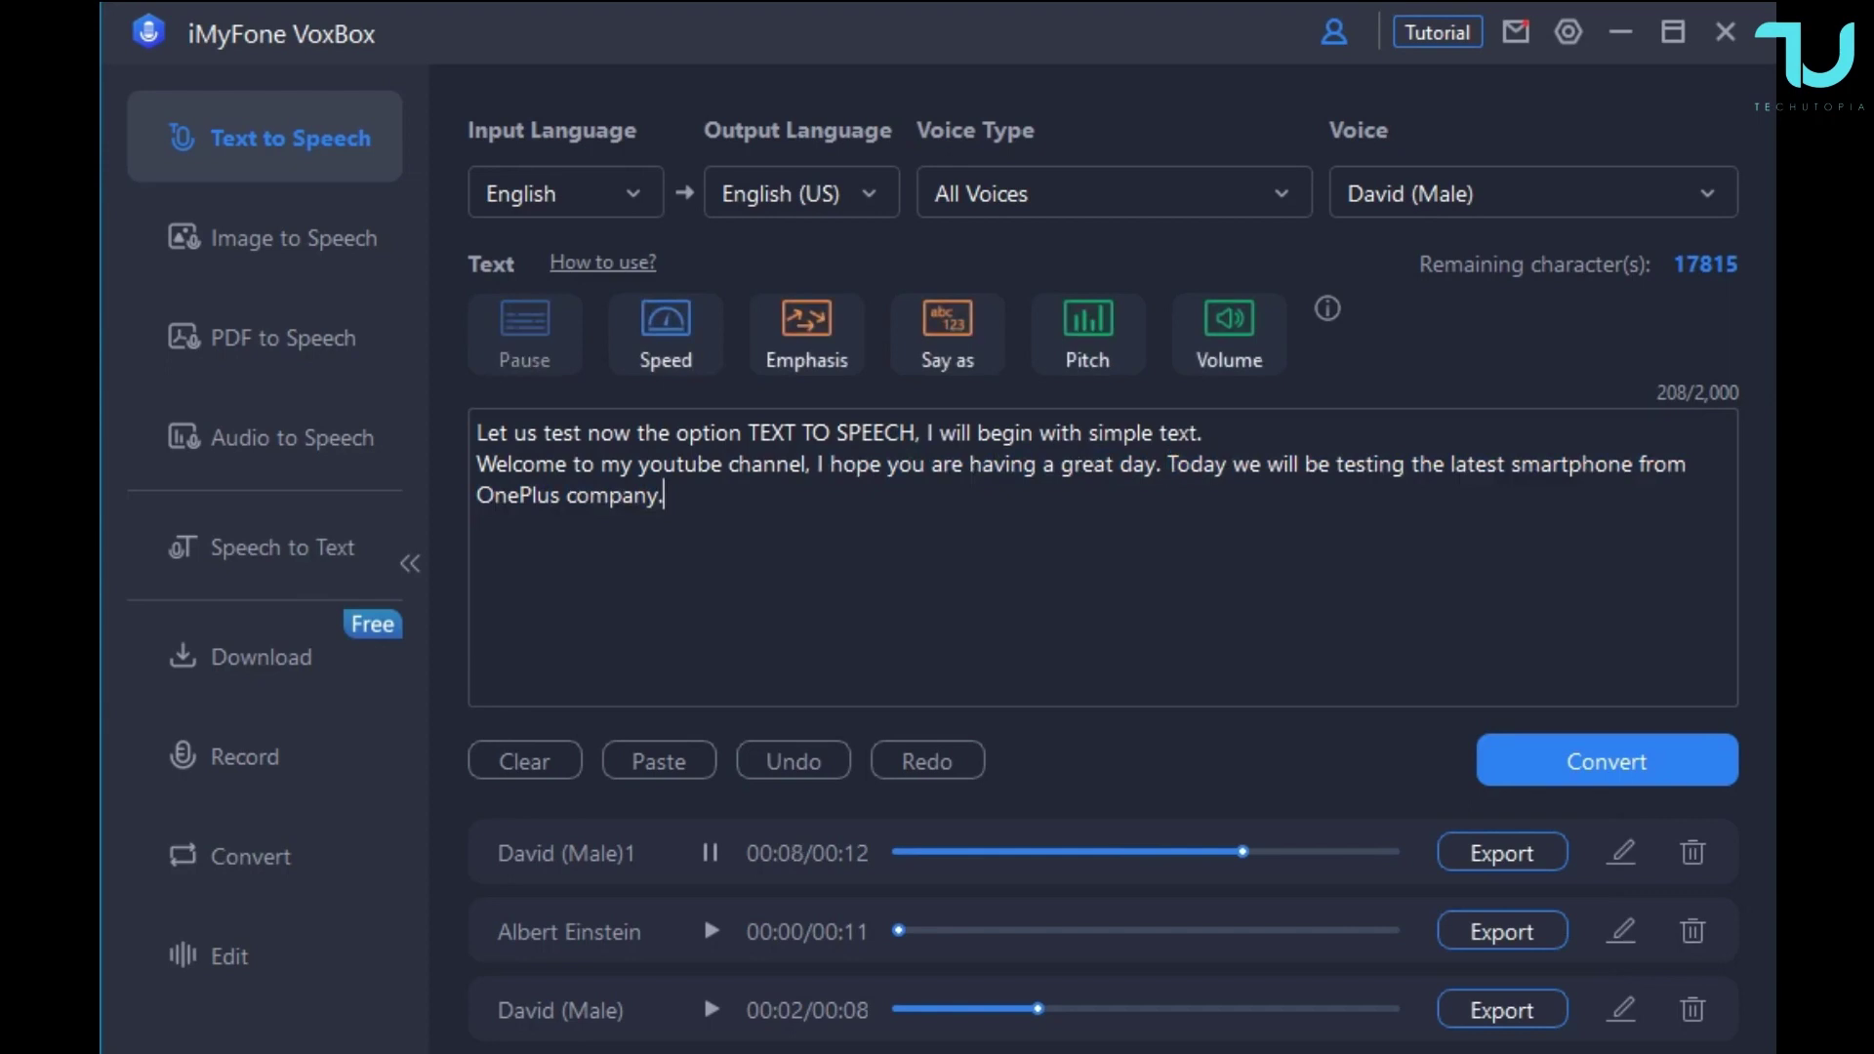
double_click(1571, 464)
click(665, 495)
double_click(612, 495)
click(665, 495)
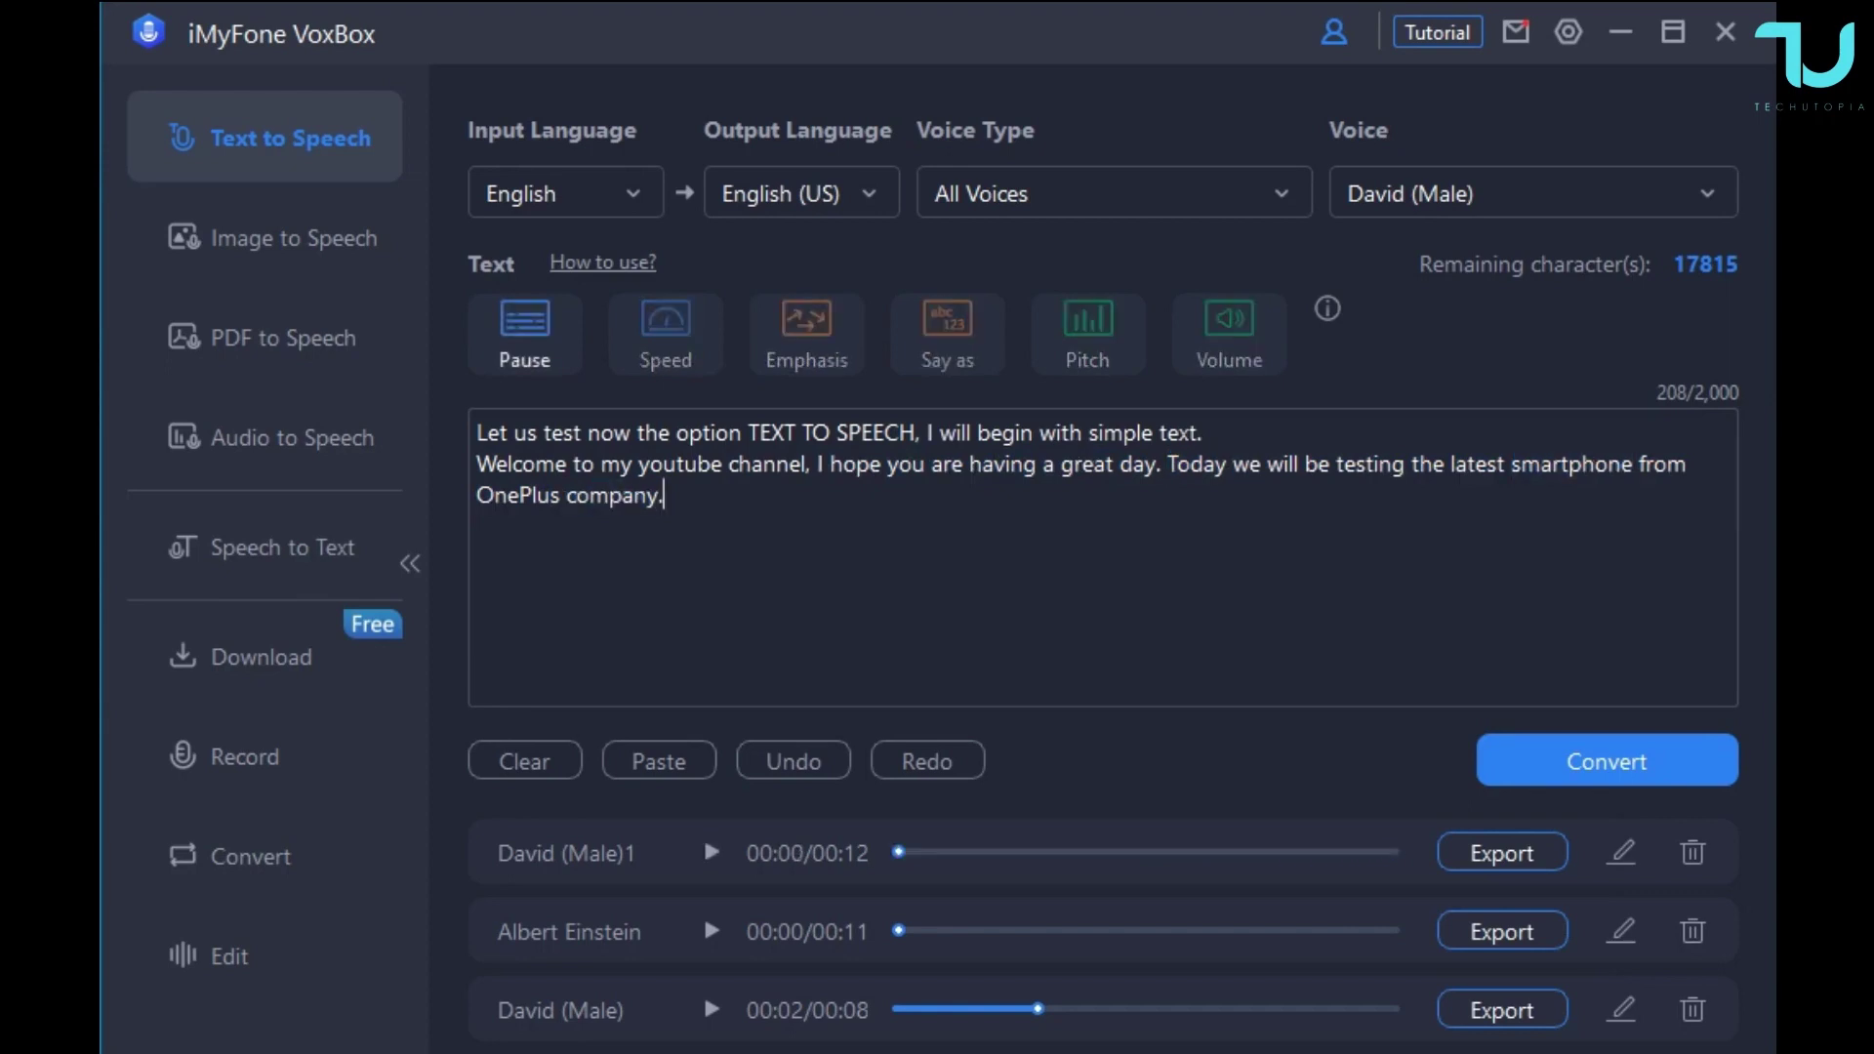
Choose the 2Pac voice and convert the OnePlus welcome text to speech, accepting the character cost.
click(1533, 193)
key(Down)
key(Down)
key(Down)
key(Down)
key(Down)
key(Down)
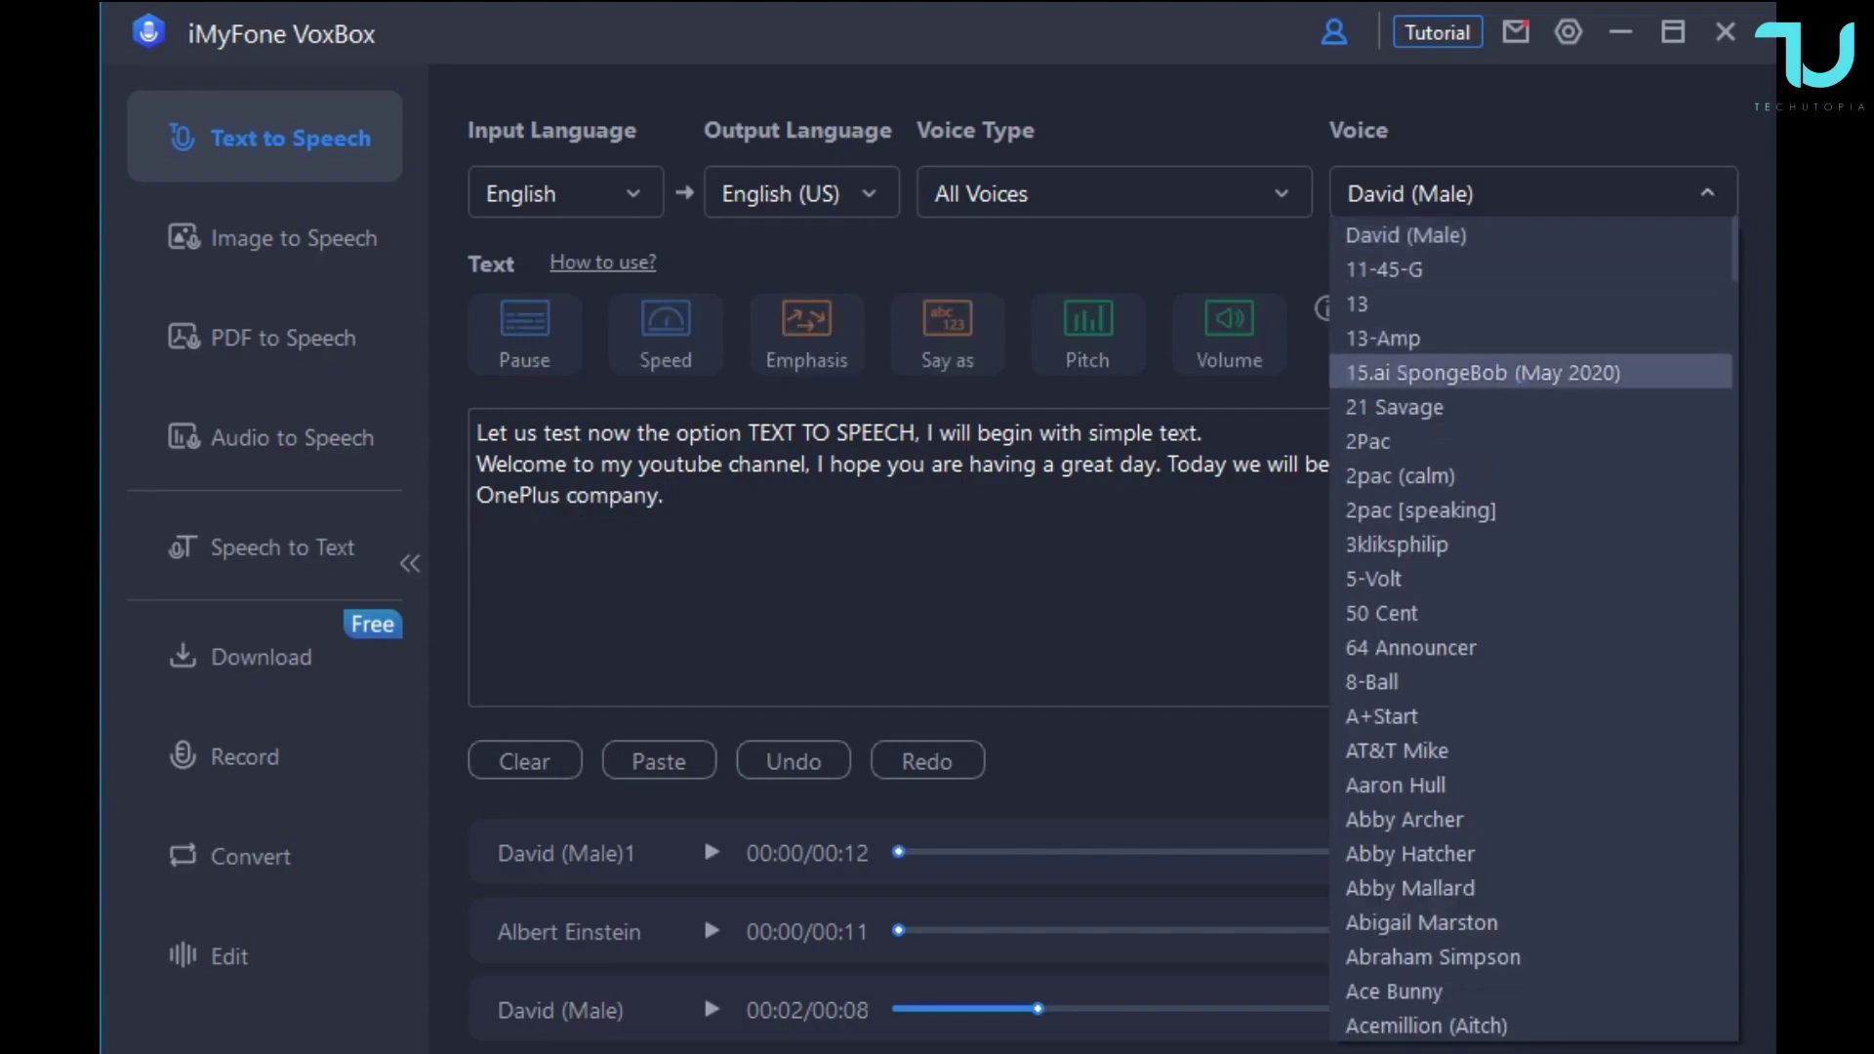
key(Return)
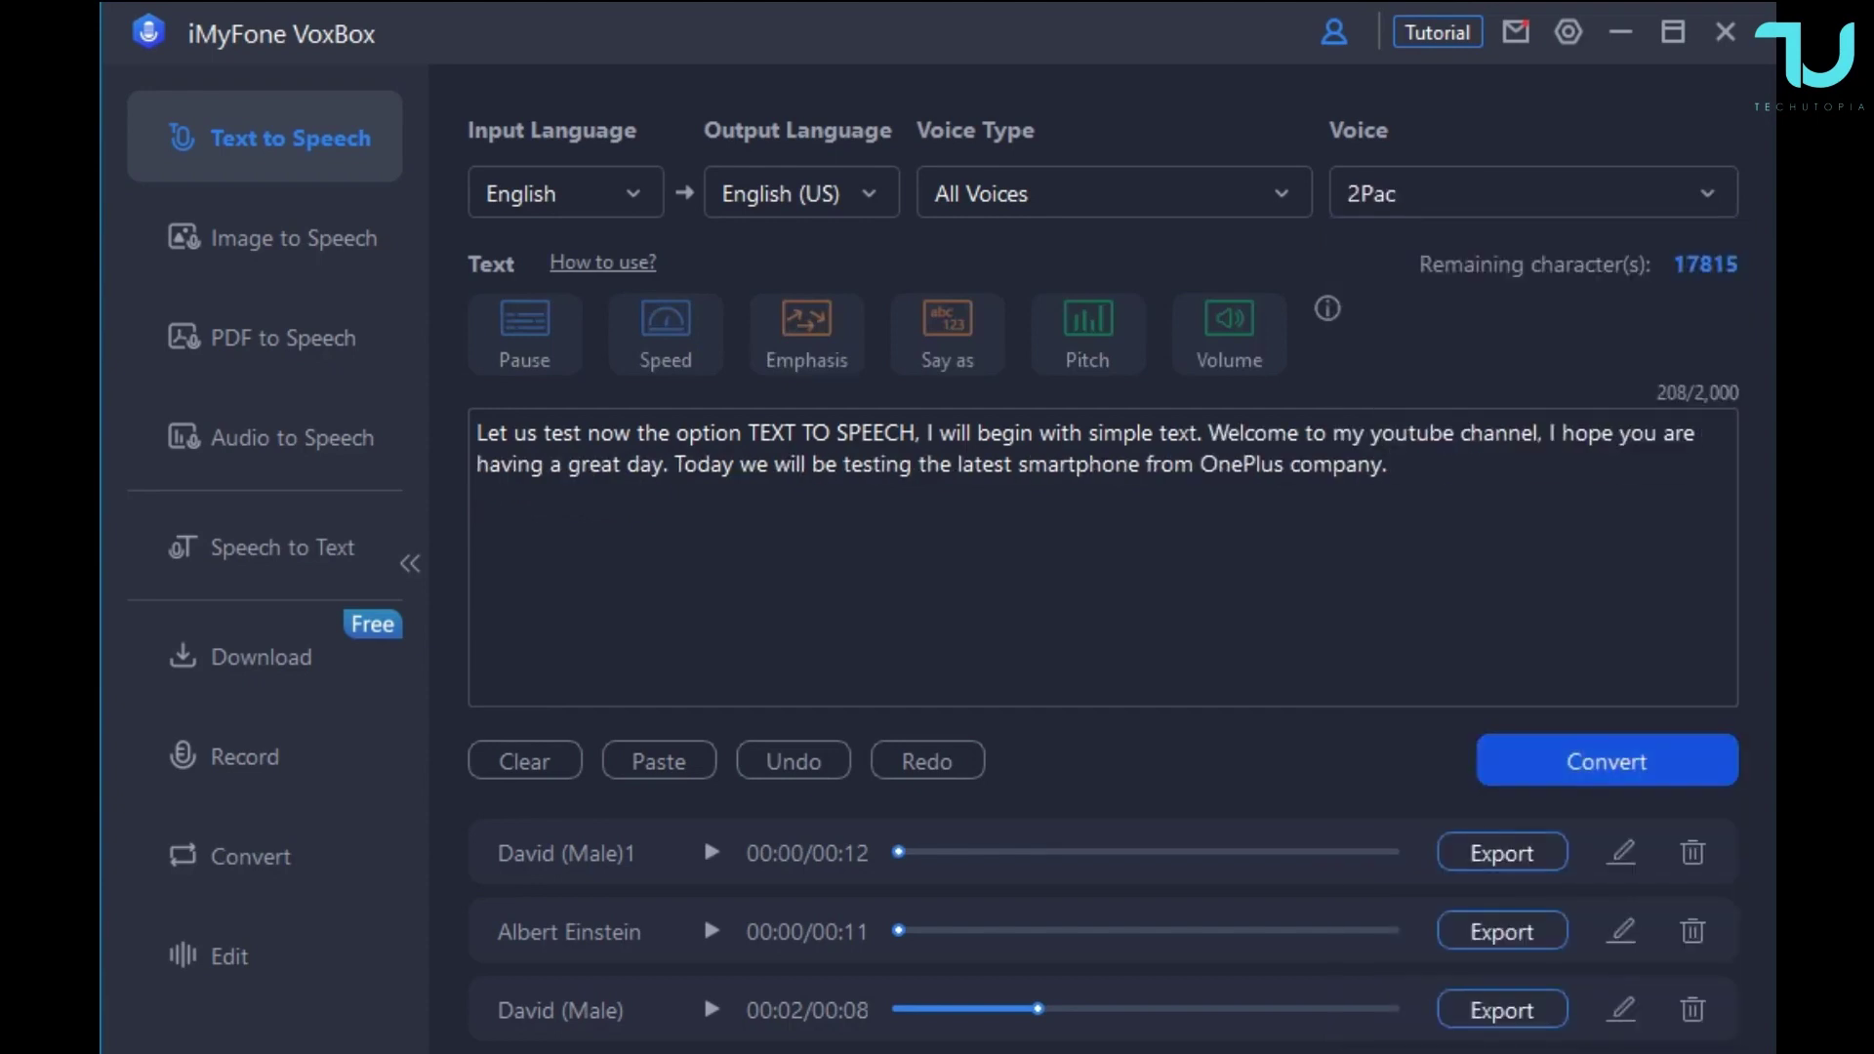
click(1606, 761)
click(836, 643)
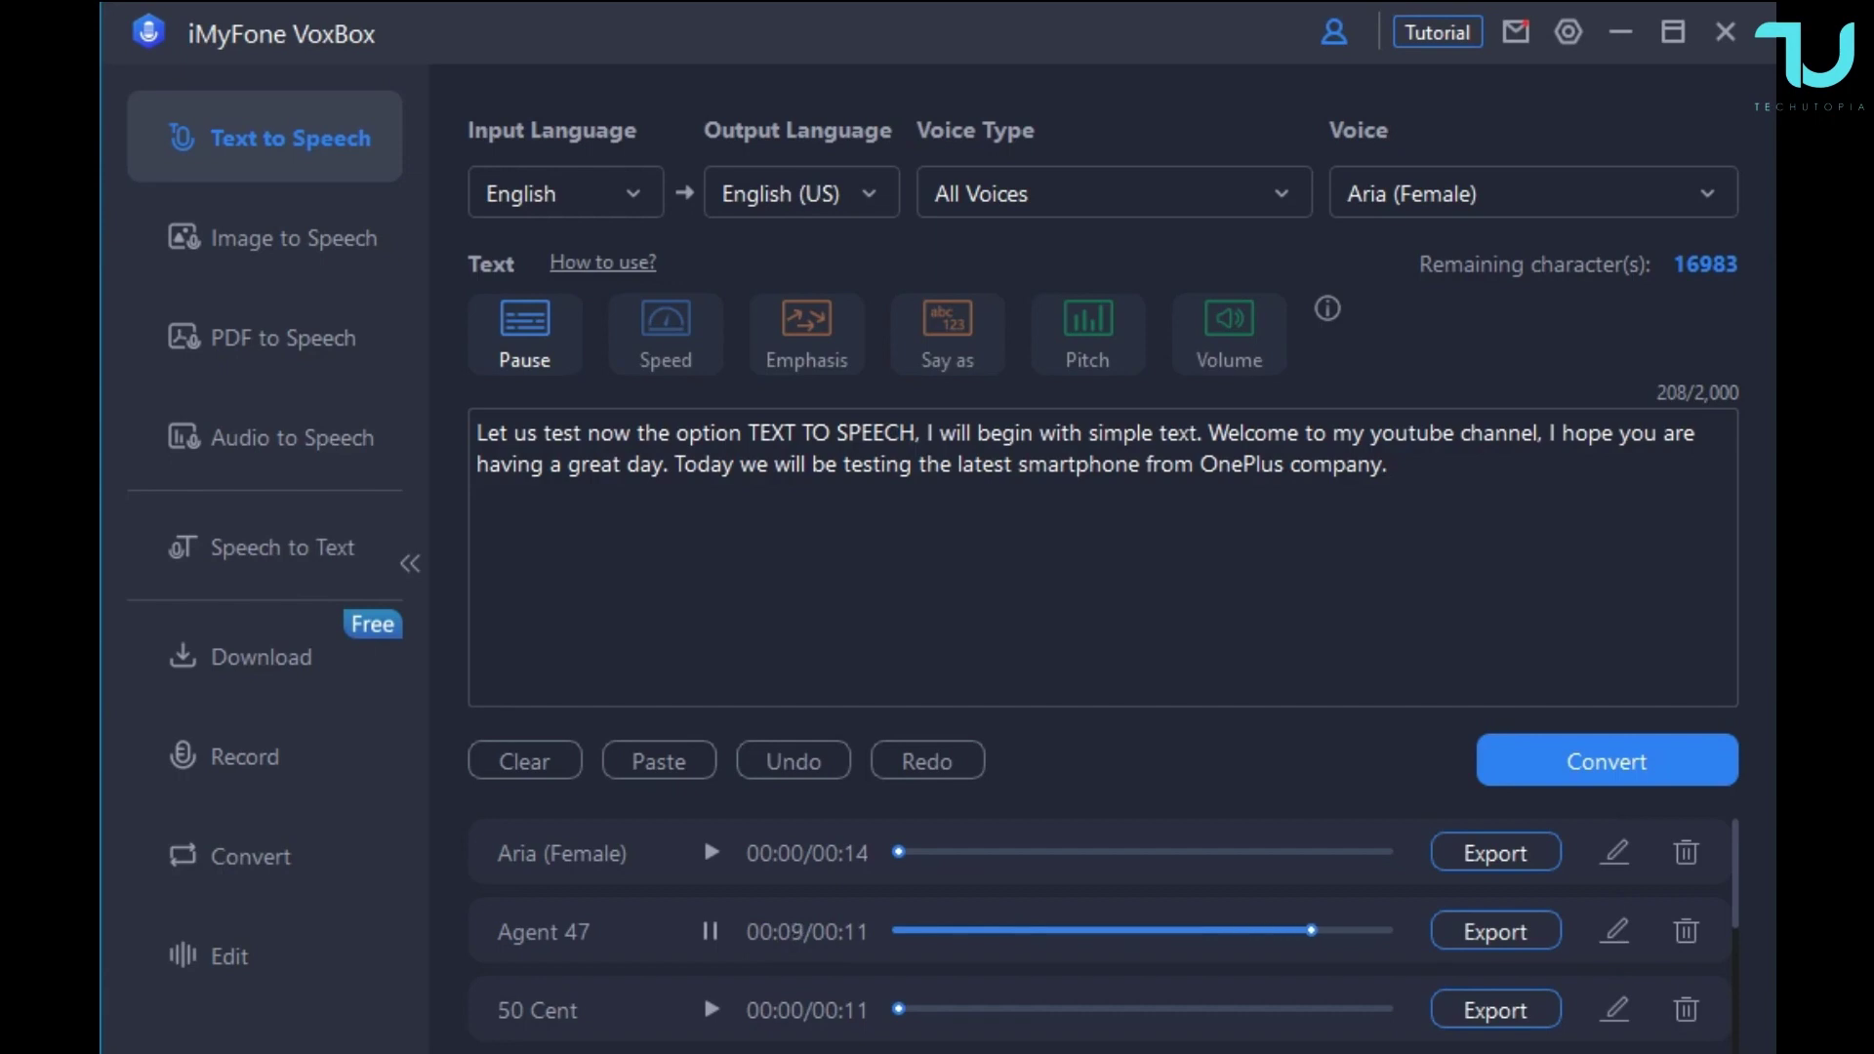
Play the Aria (Female) clip of the OnePlus welcome text.
click(710, 852)
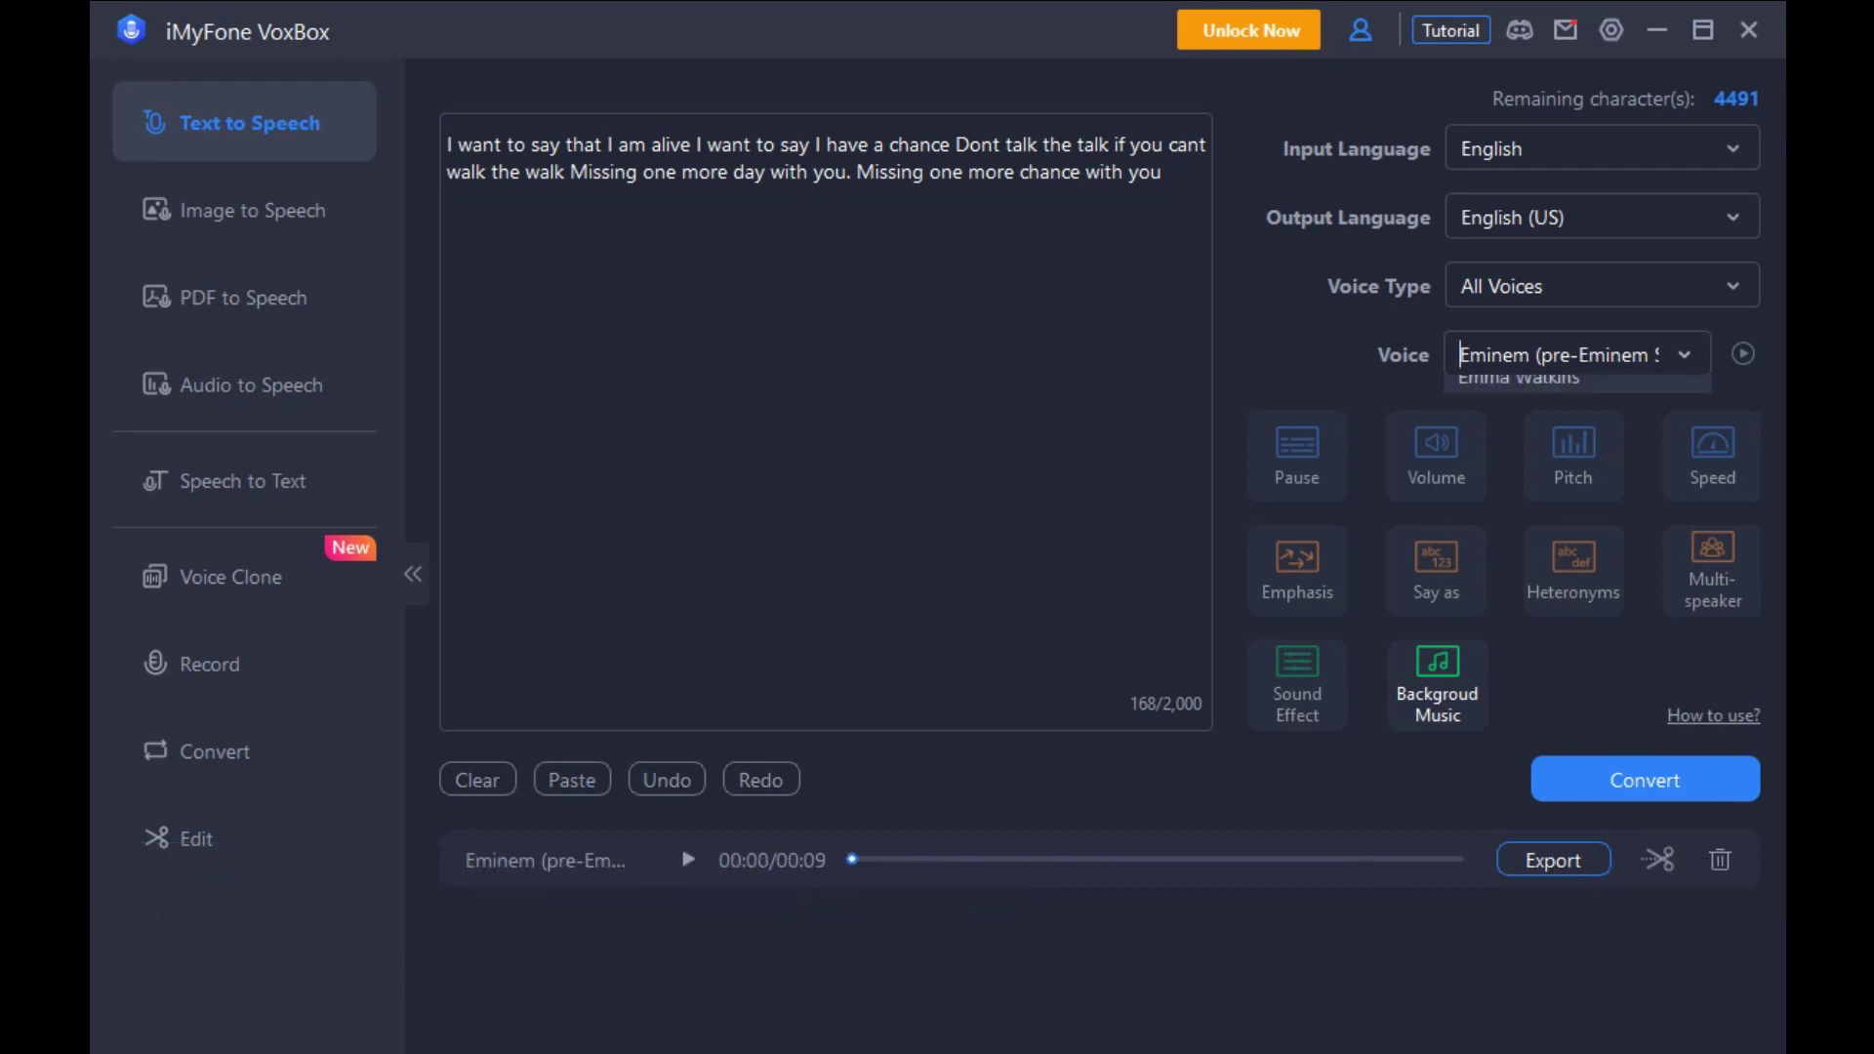
Choose the Eminem (all eras) voice and convert the lyrics to speech, accepting the character cost.
click(1577, 355)
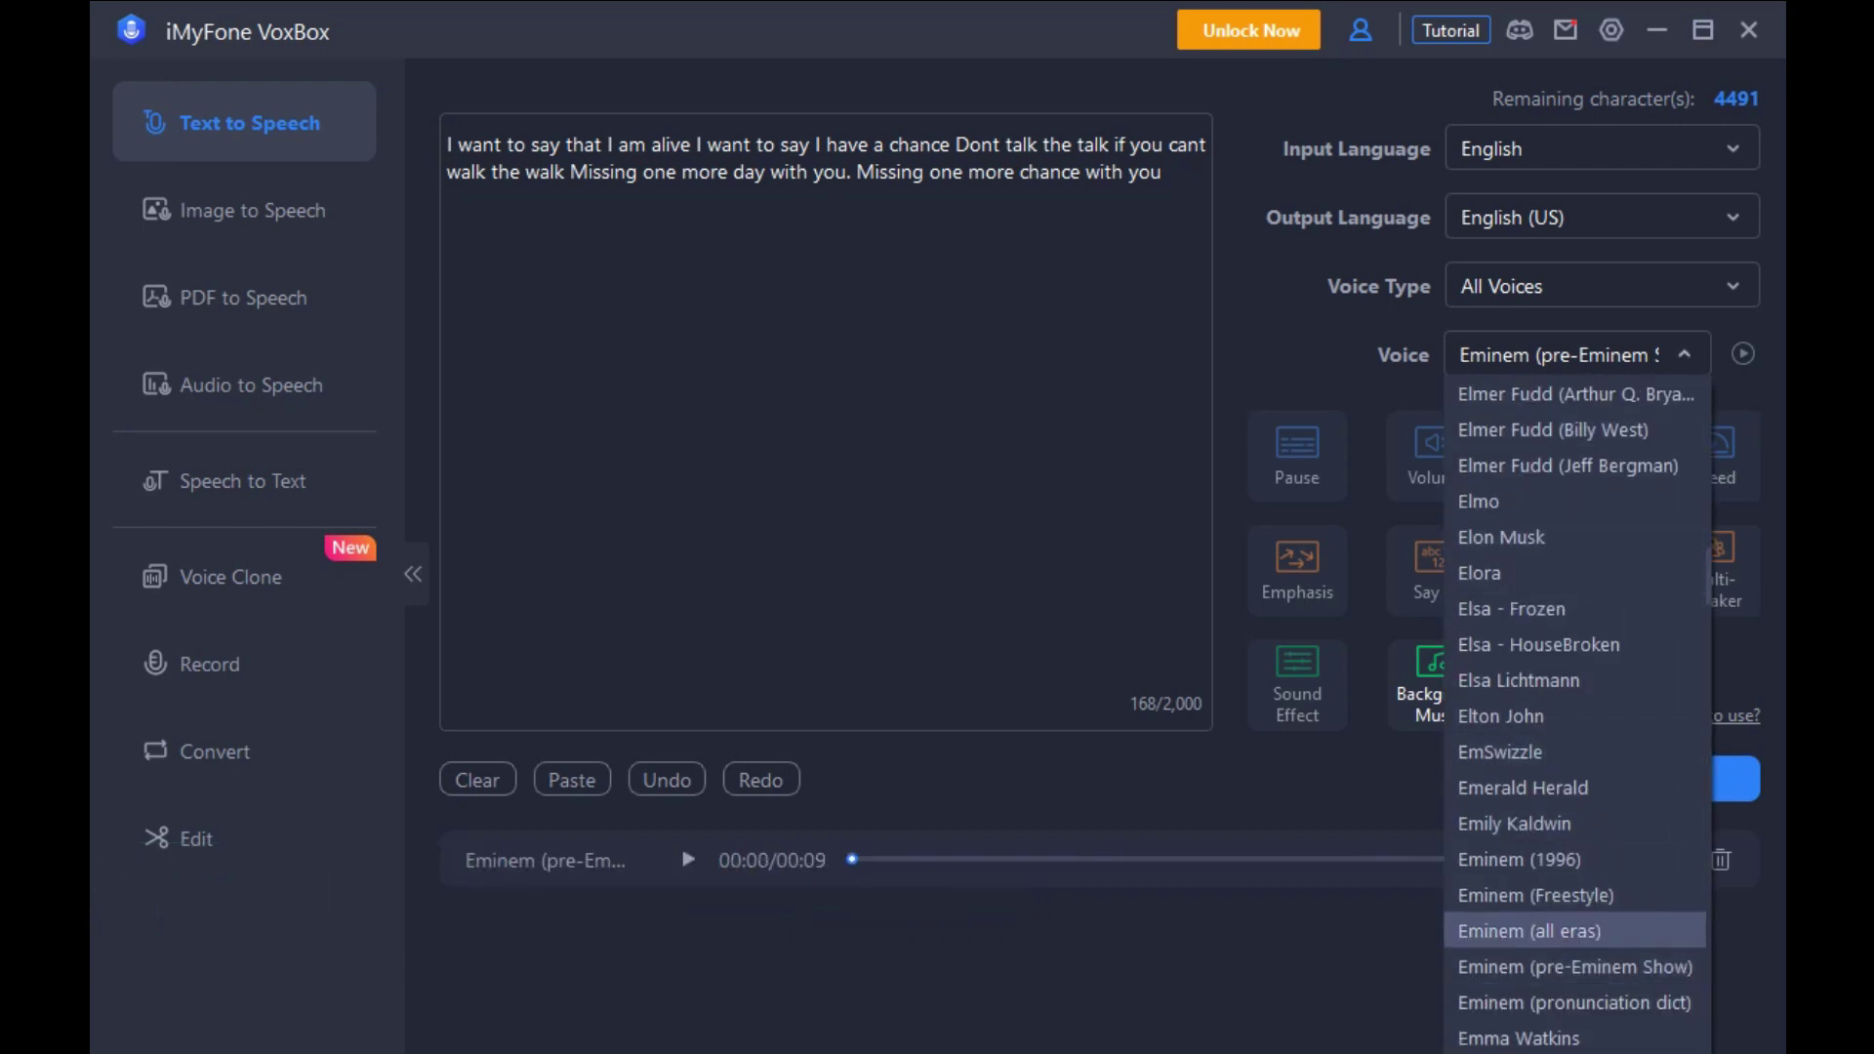
click(1529, 931)
click(1645, 780)
click(850, 612)
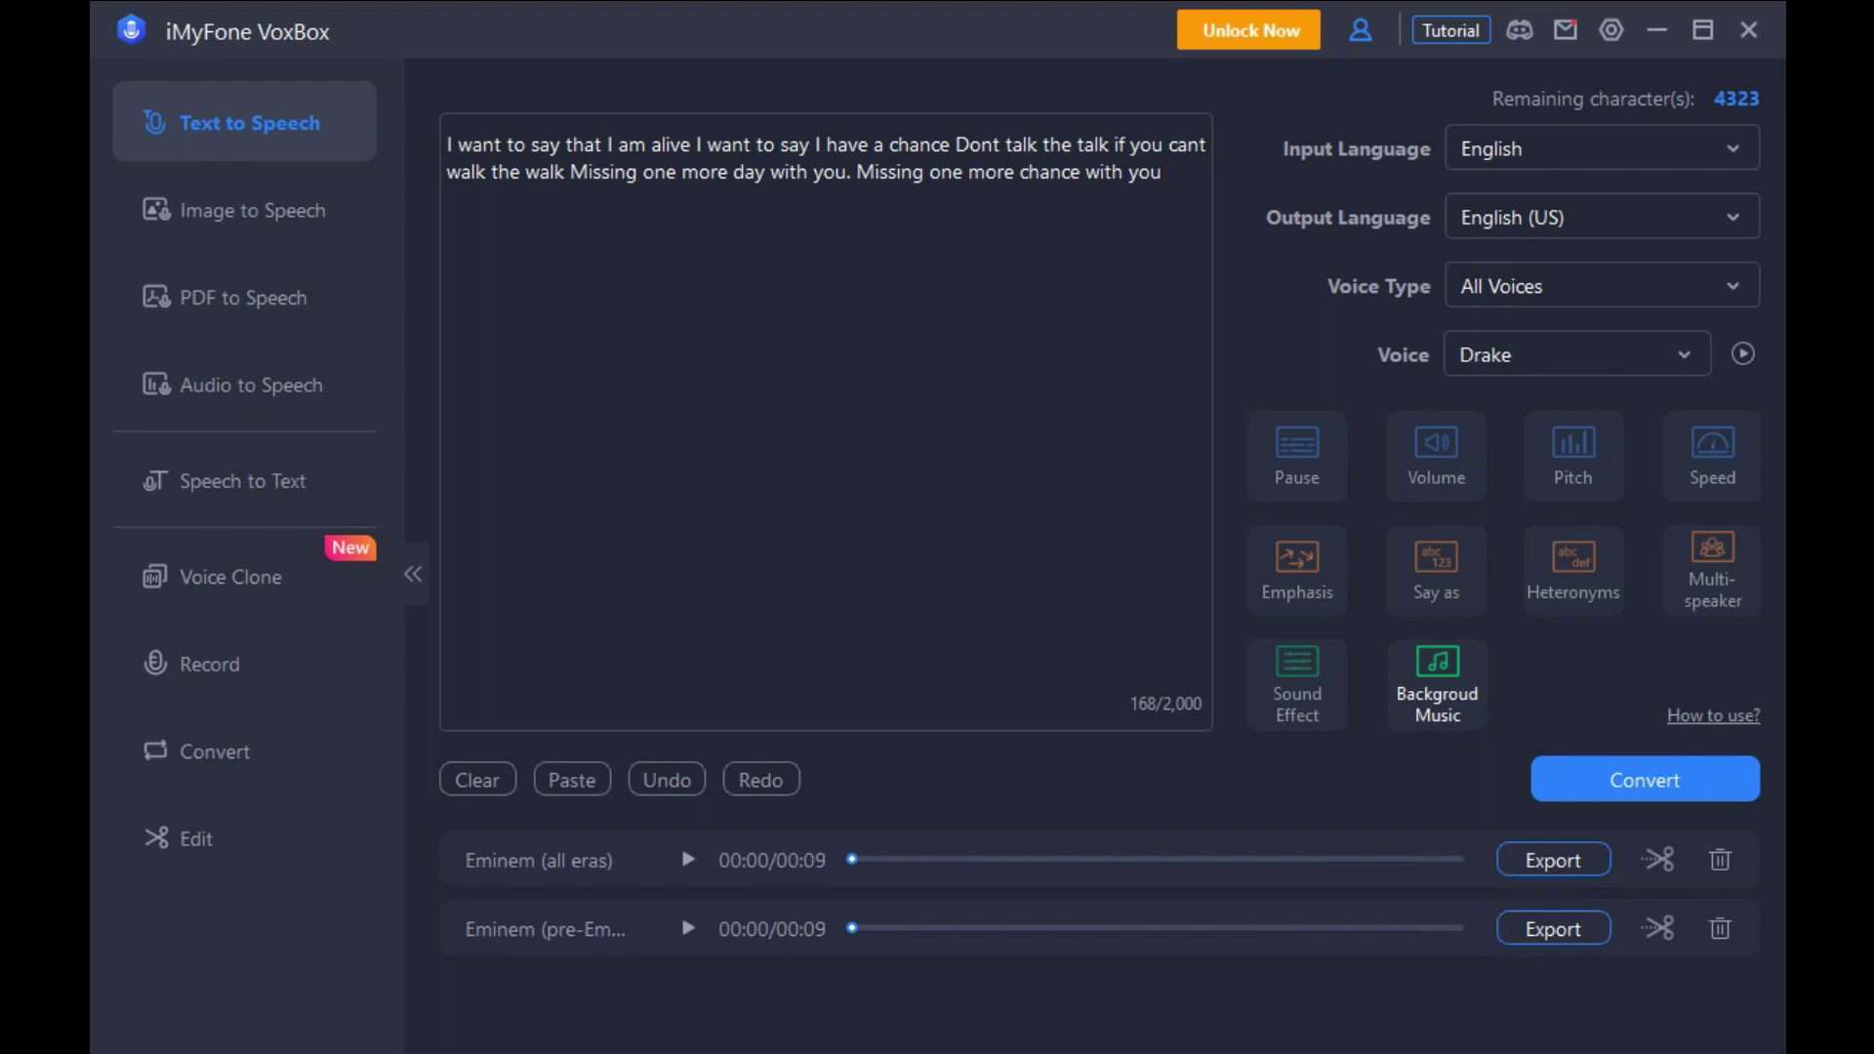
Convert the same lyrics with the Drake voice, accepting the character cost, and play the generated clip.
click(1576, 355)
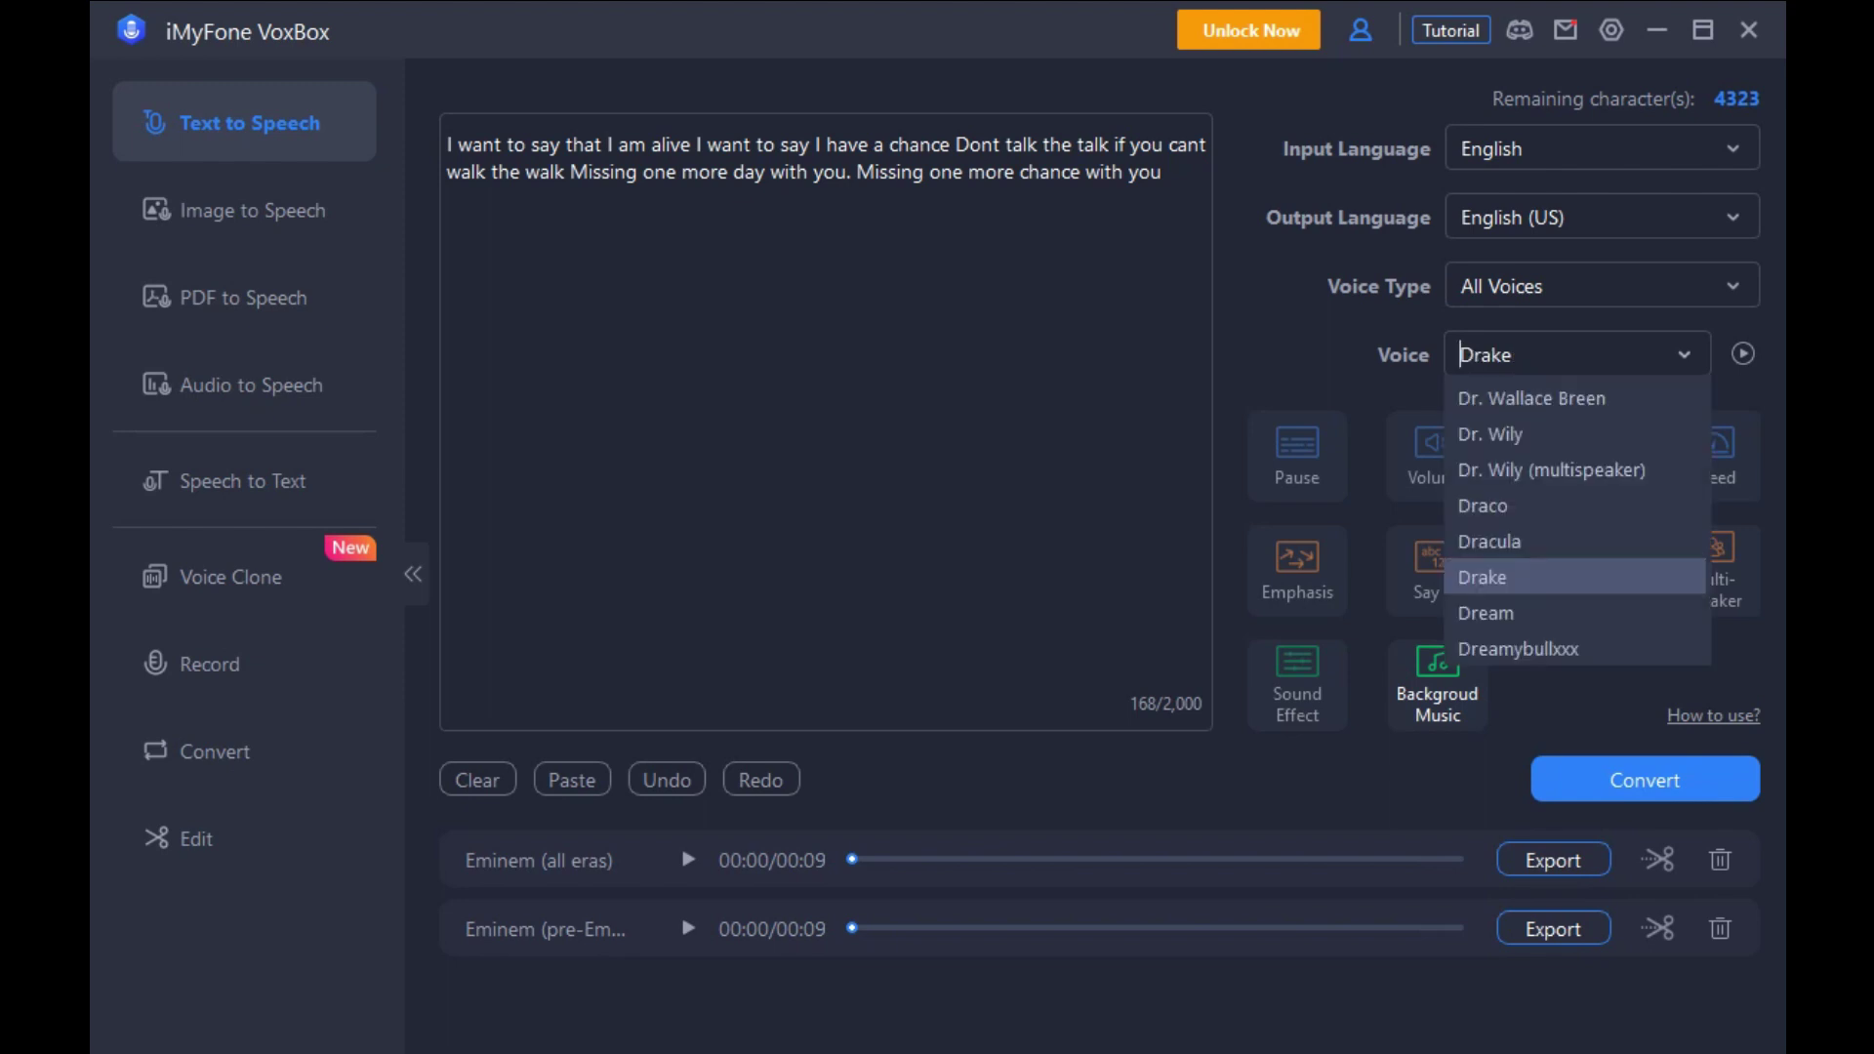
click(1482, 967)
click(1645, 780)
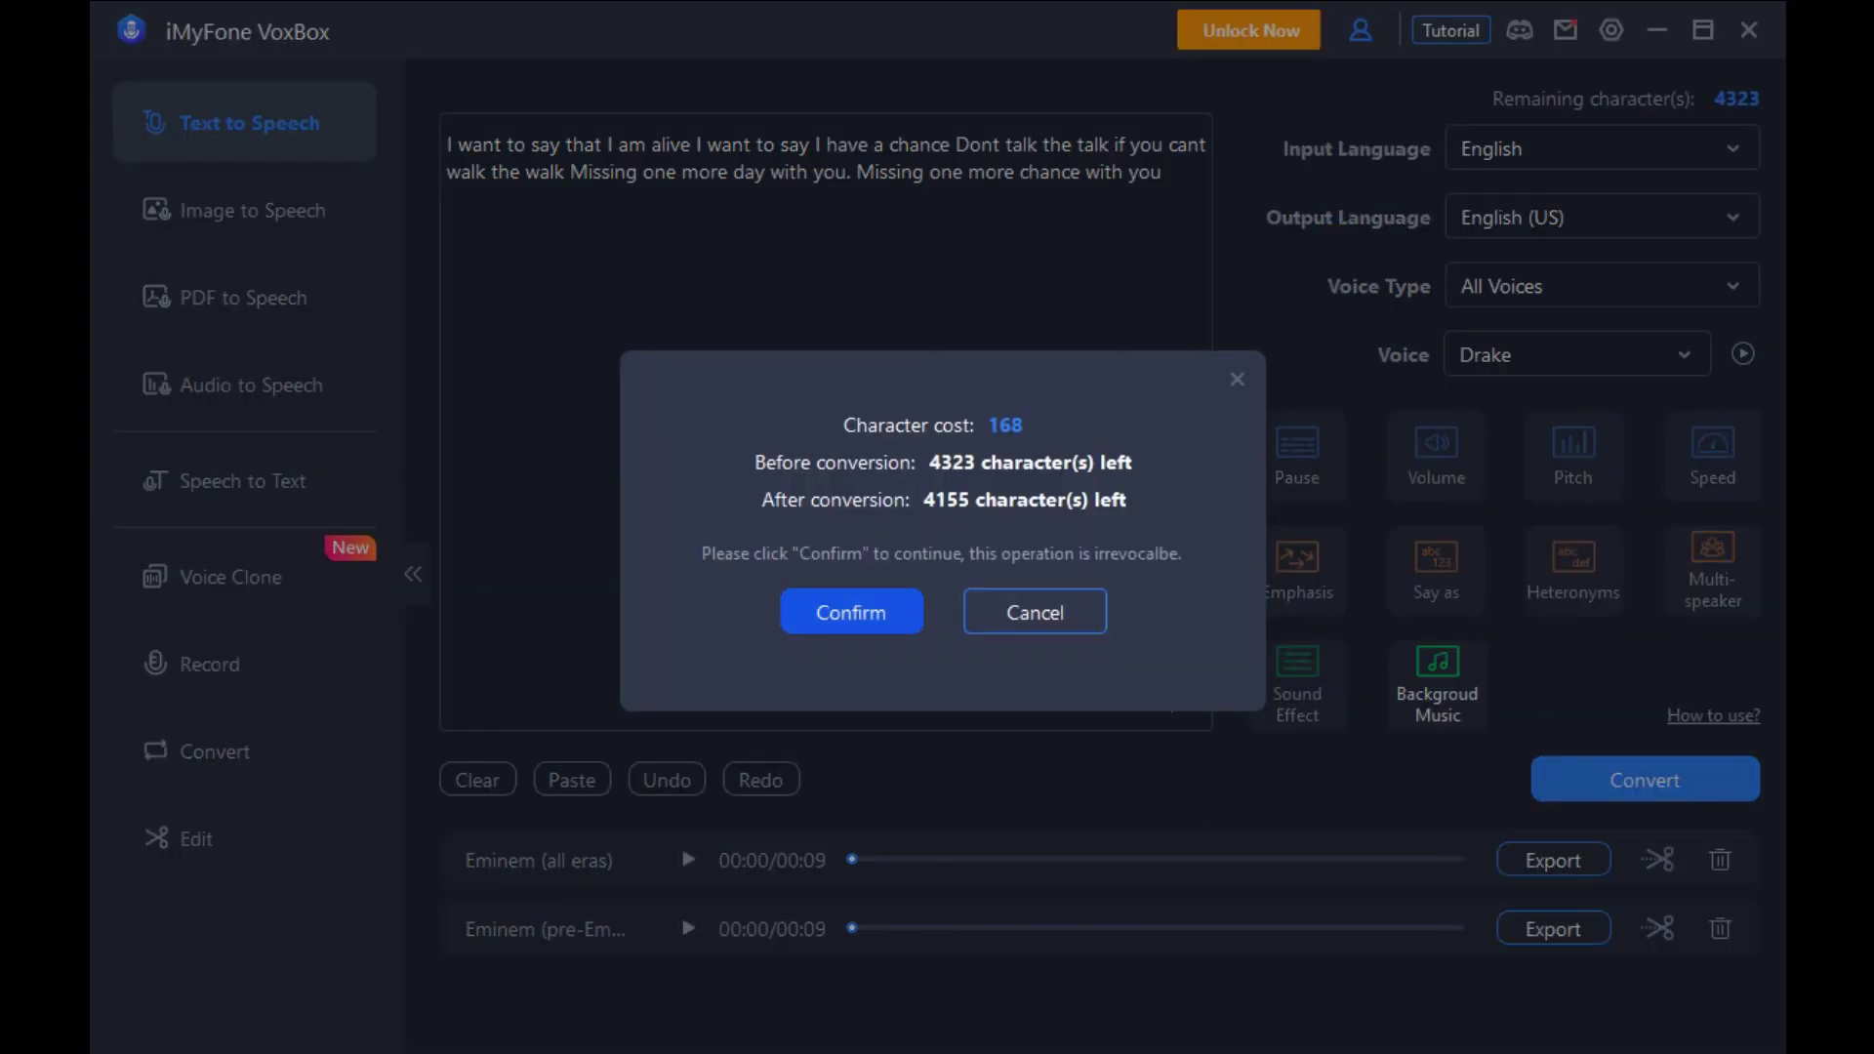
click(851, 612)
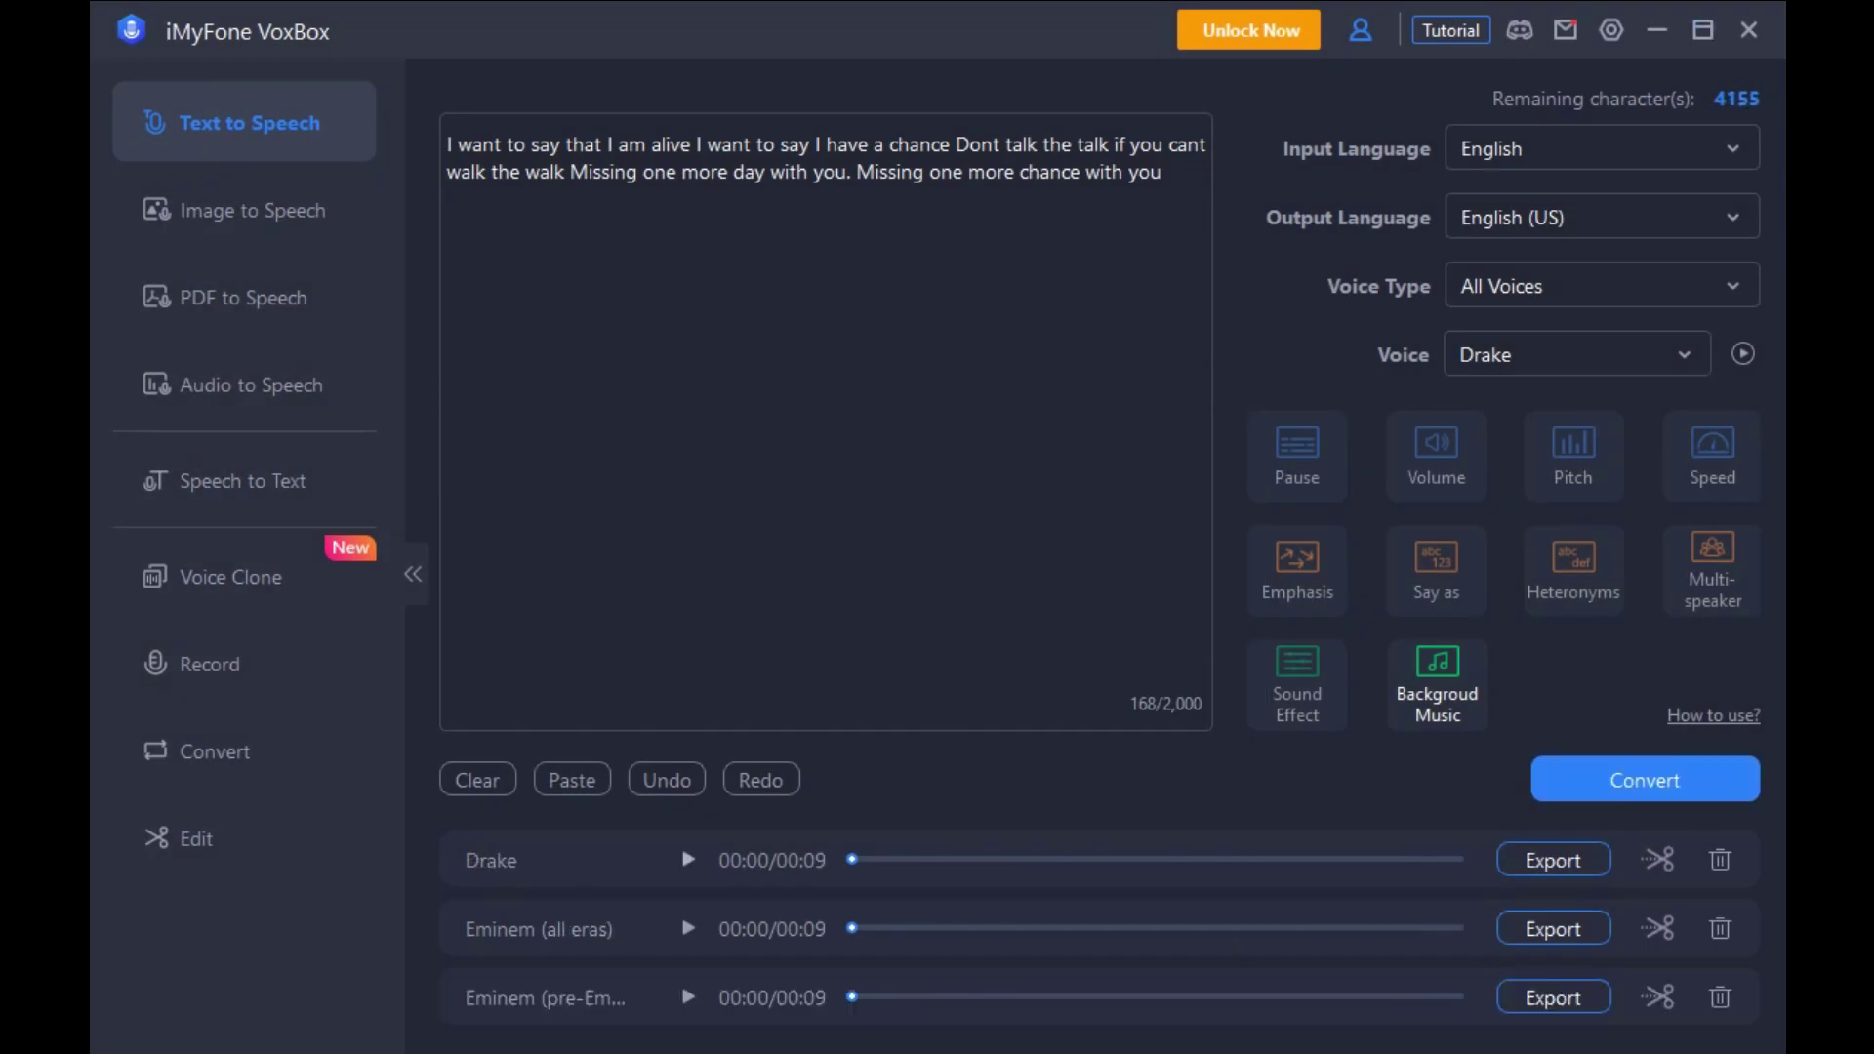
click(687, 860)
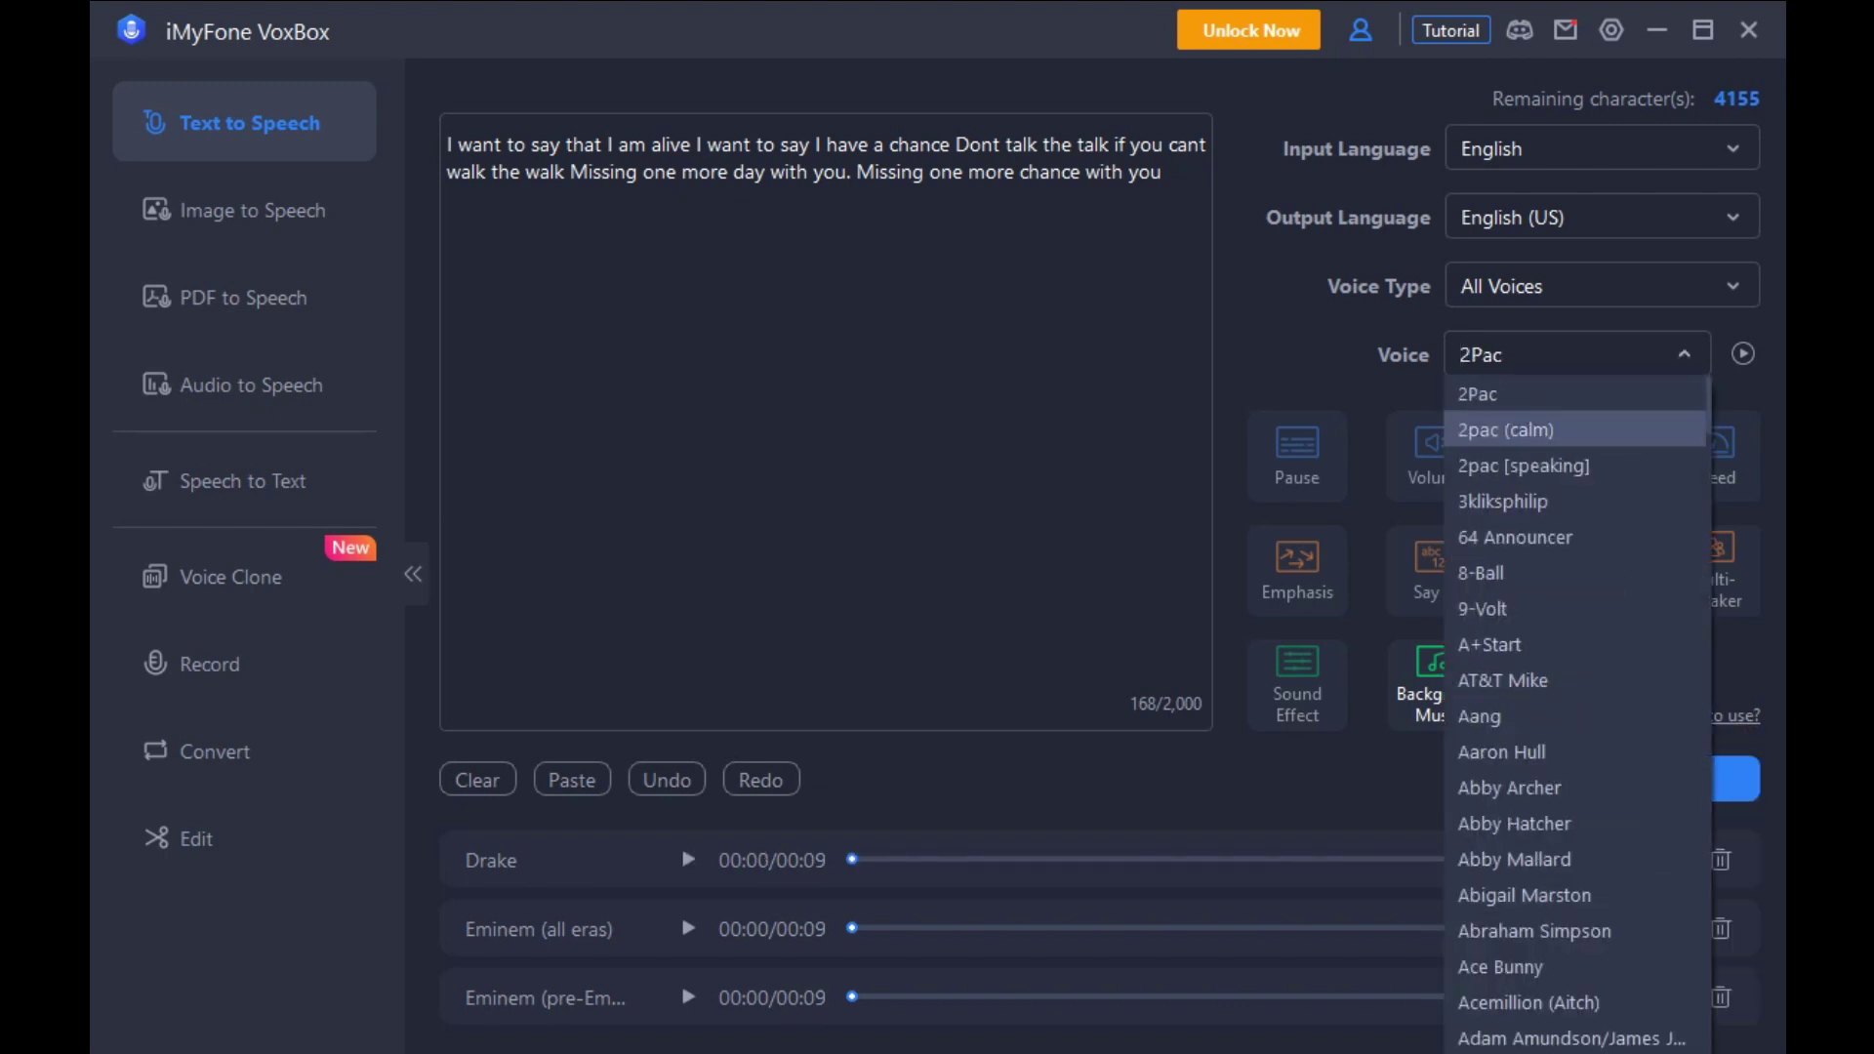
Convert the lyrics with the 2Pac voice, accepting the character cost, and play the new clip.
click(1575, 393)
click(1645, 779)
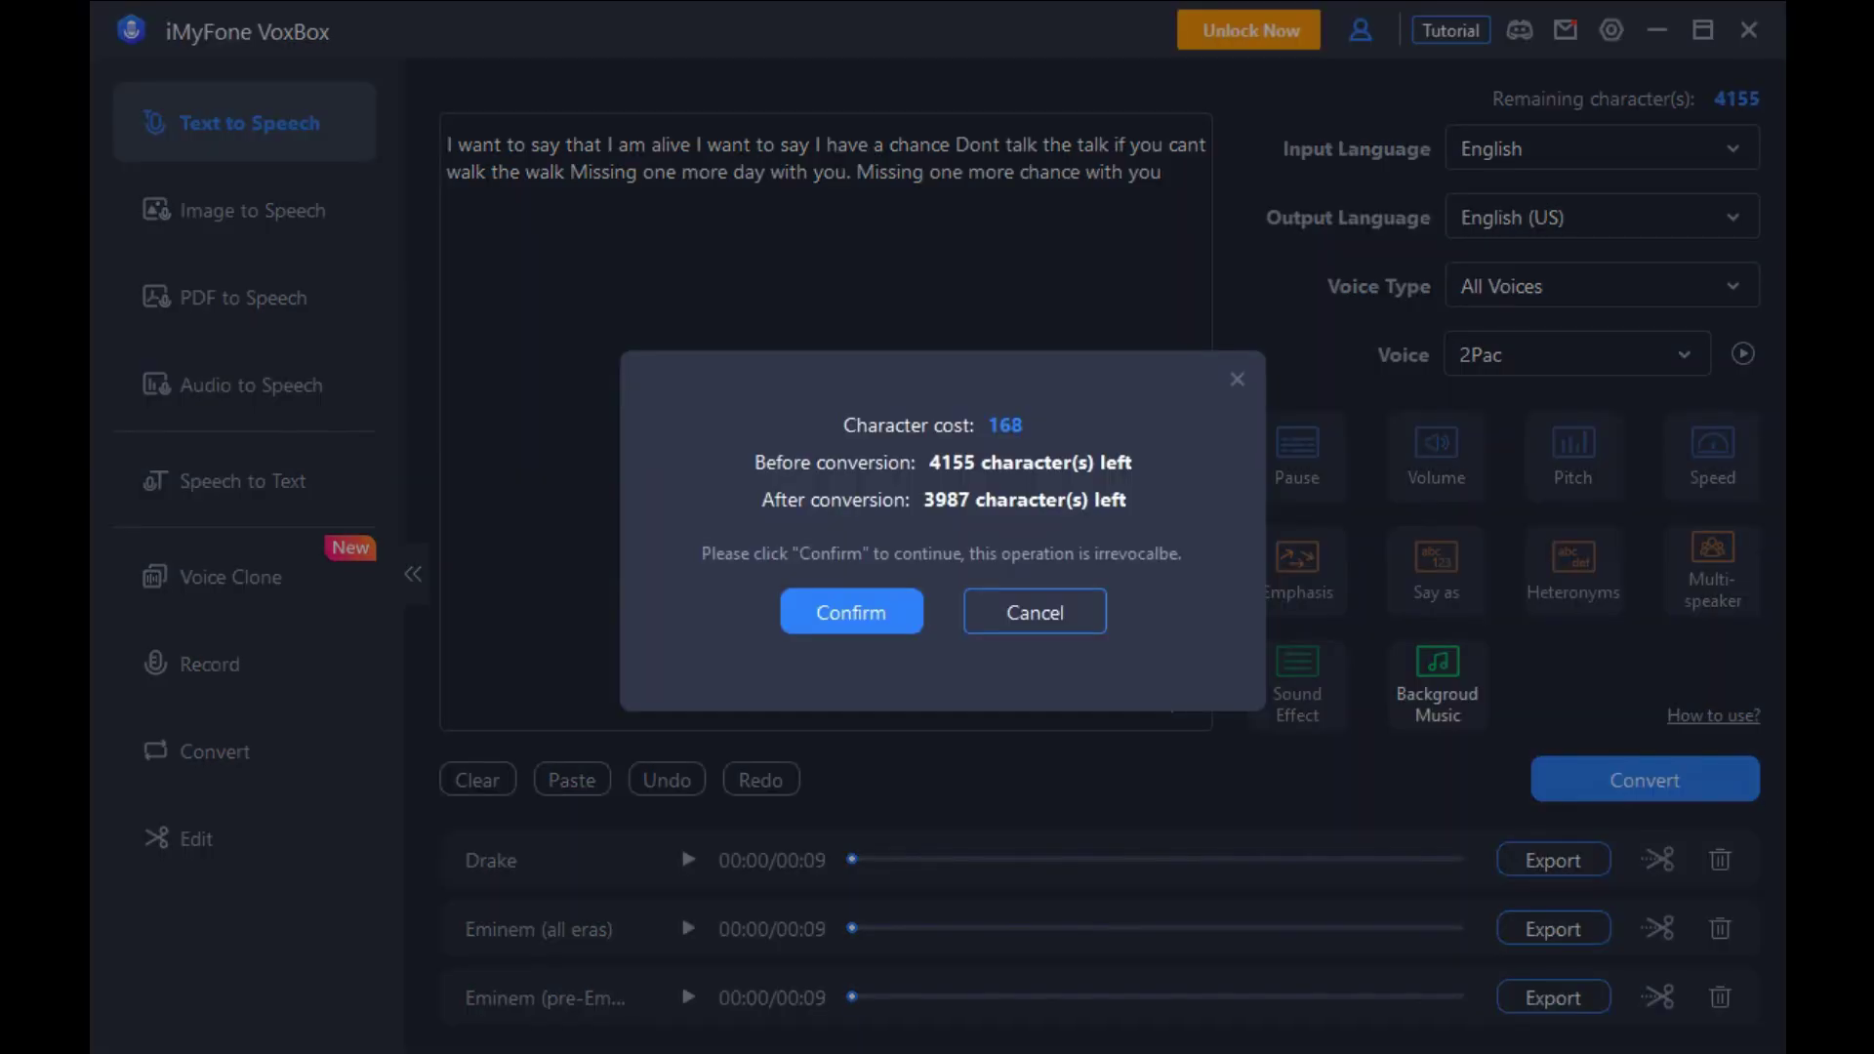
click(850, 611)
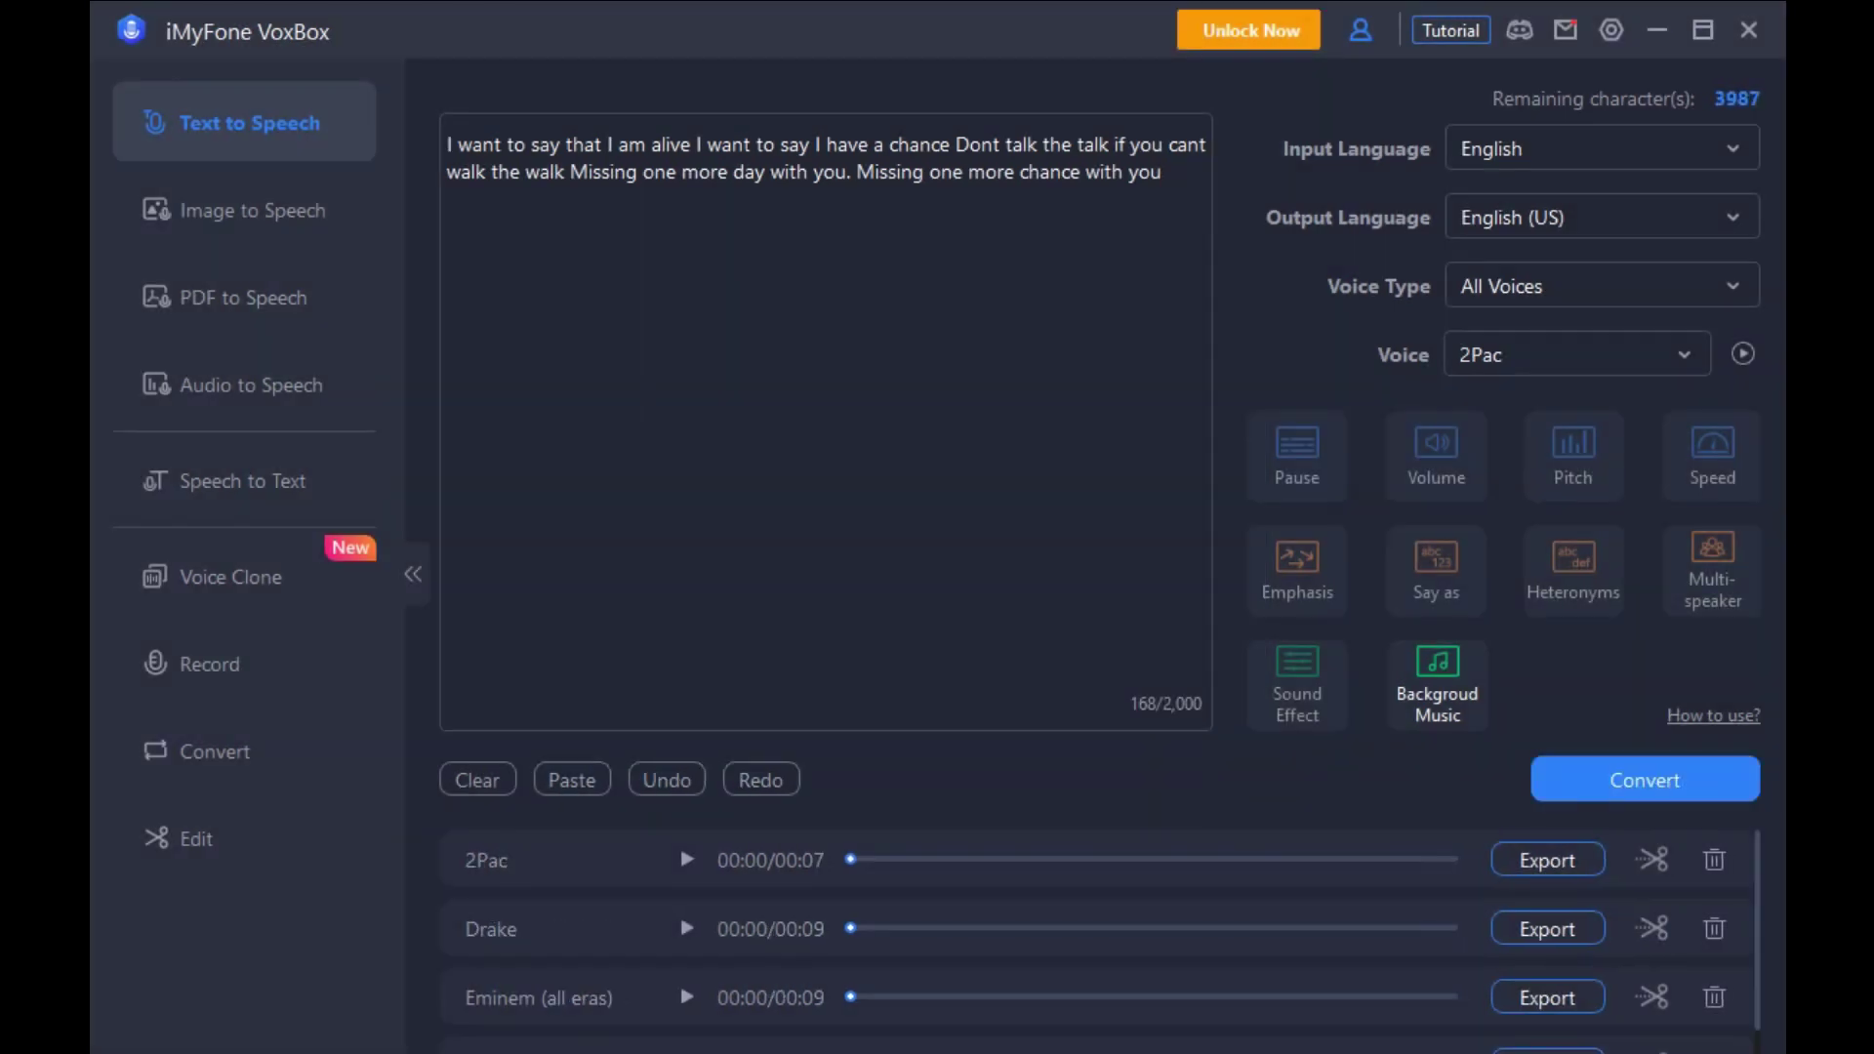
click(687, 859)
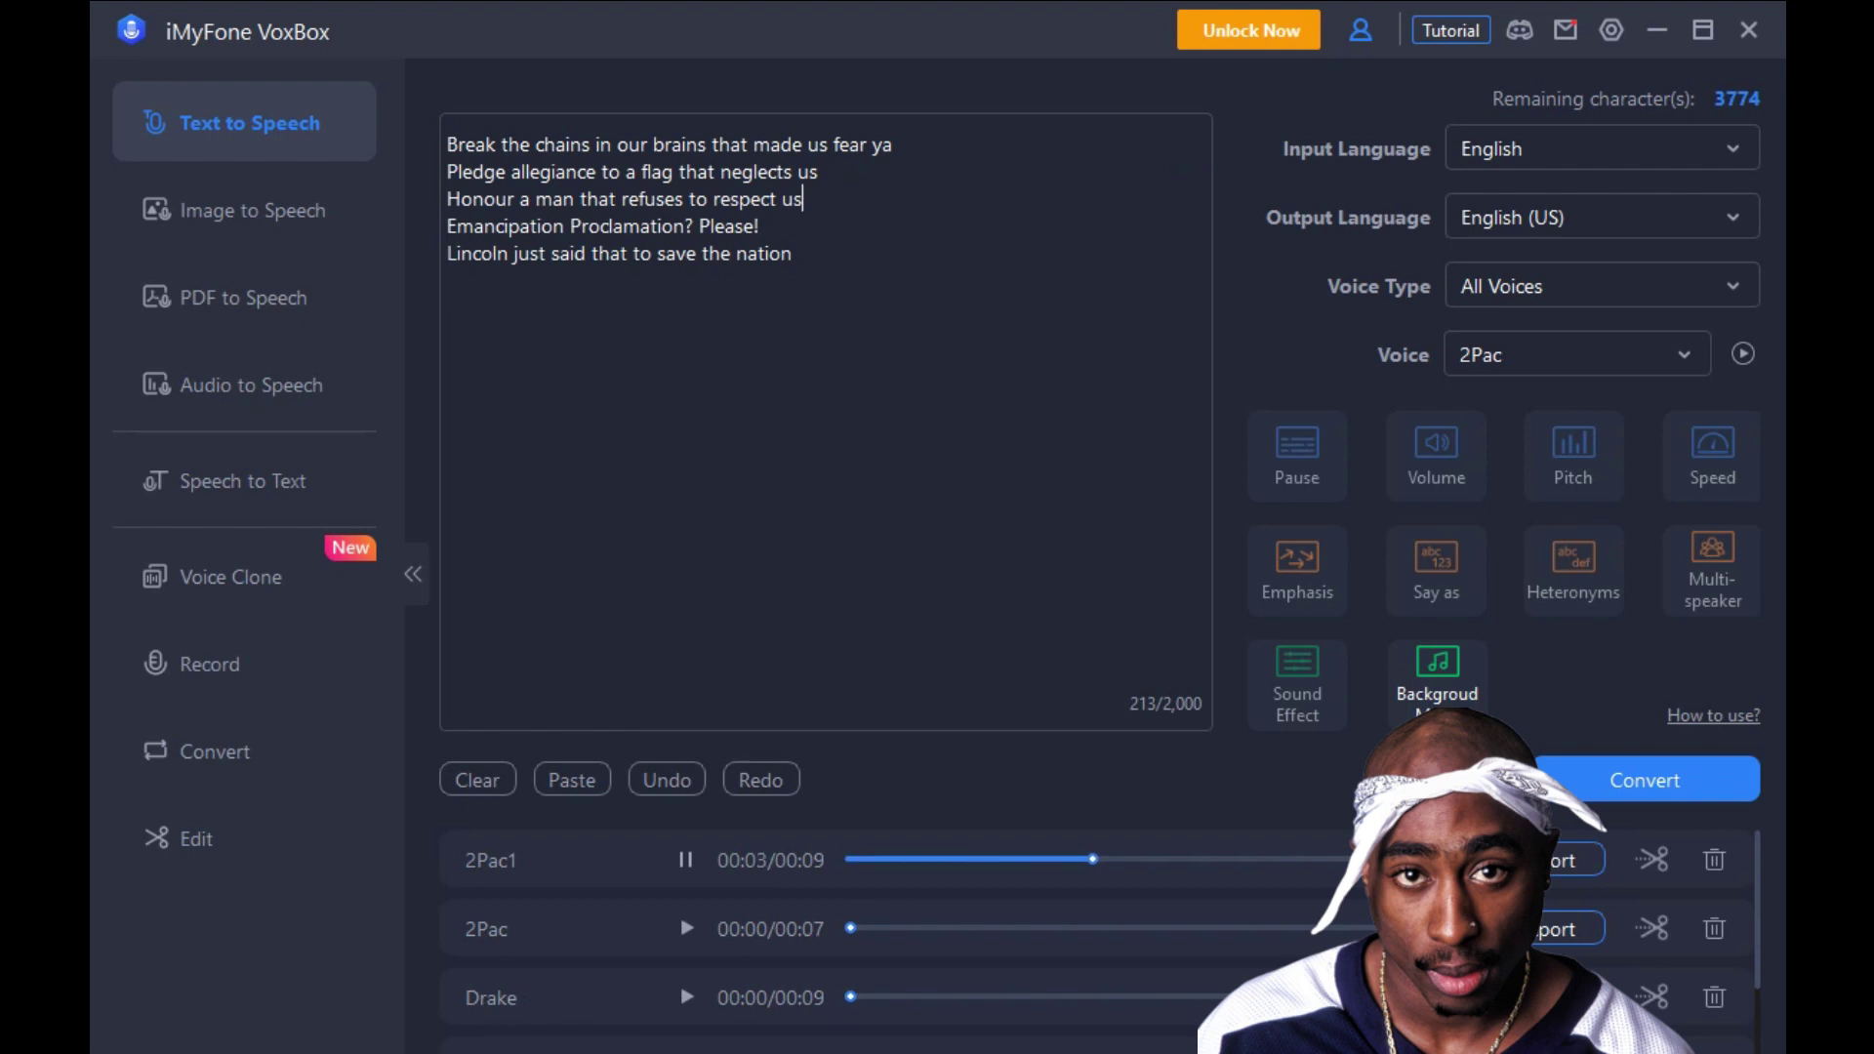
Follow the playing 2Pac1 clip in the text, highlighting the "Emancipation Proclamation? Please!" line and the final "Lincoln just said that to save the nation" line.
drag(759, 226, 447, 225)
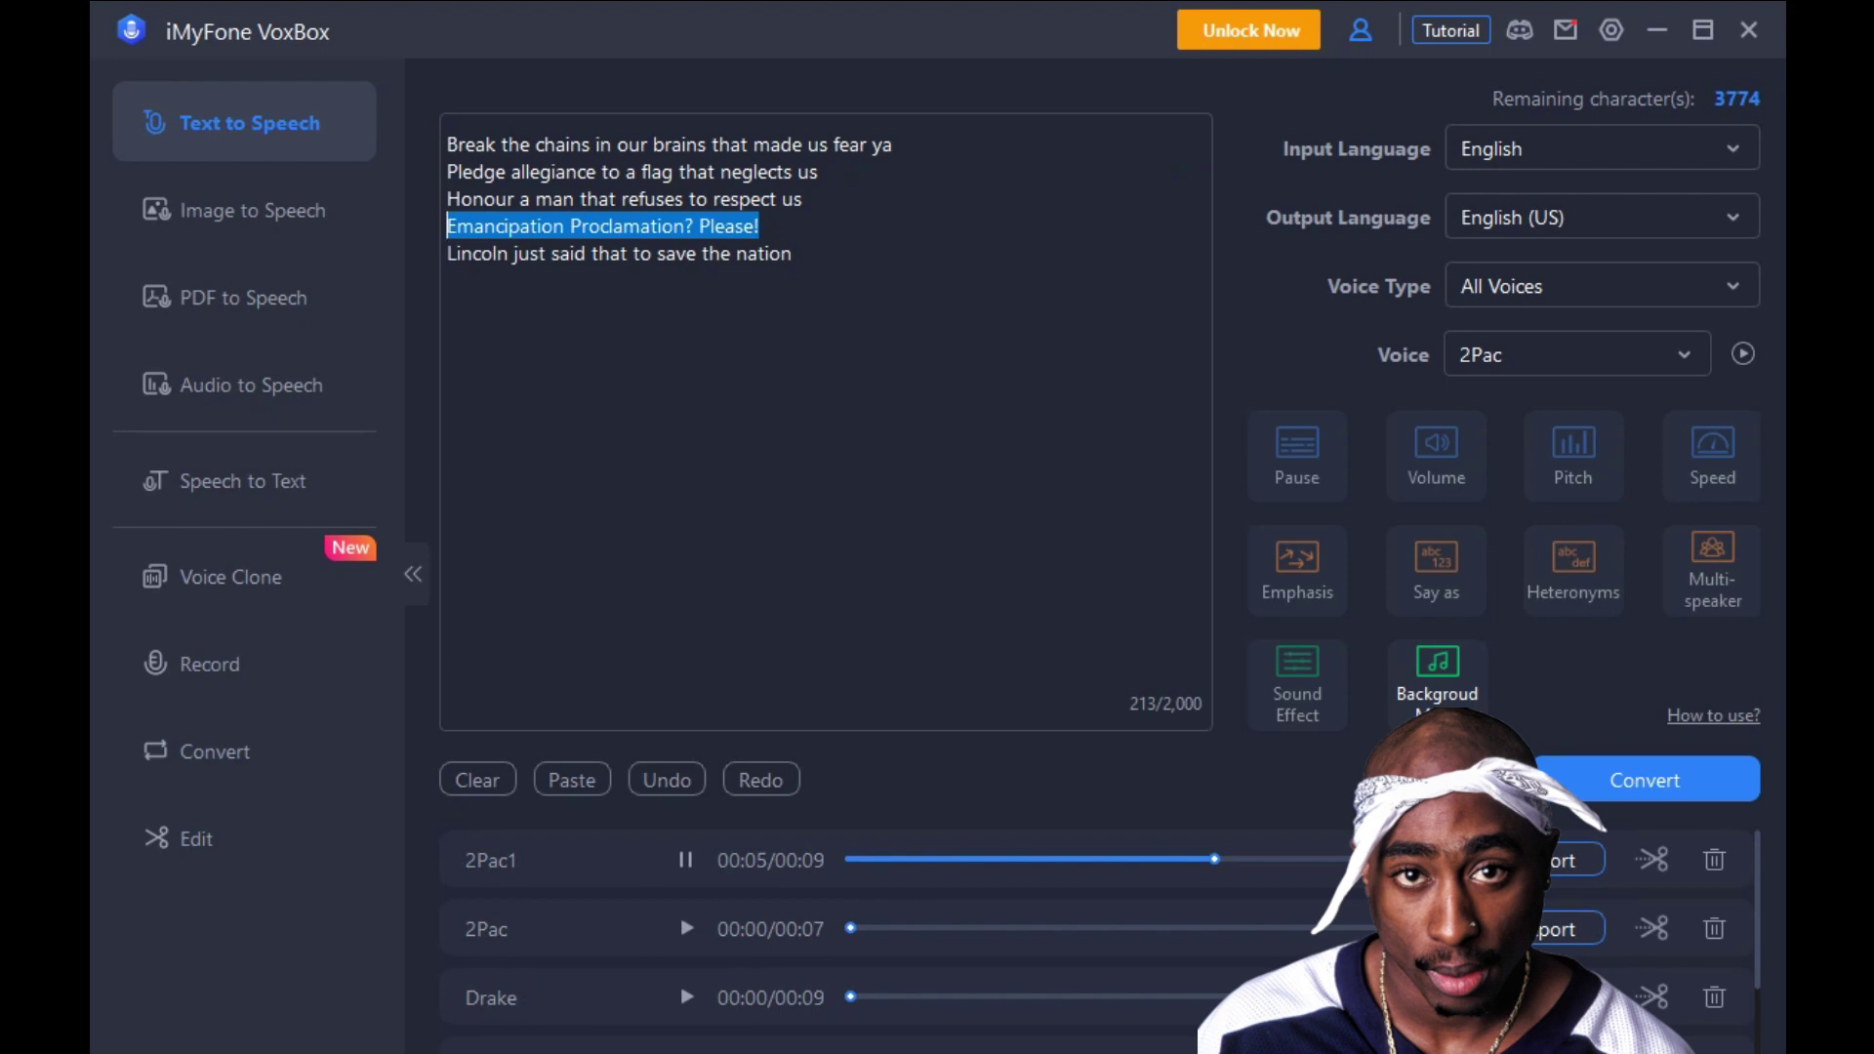
key(Down)
key(shift+End)
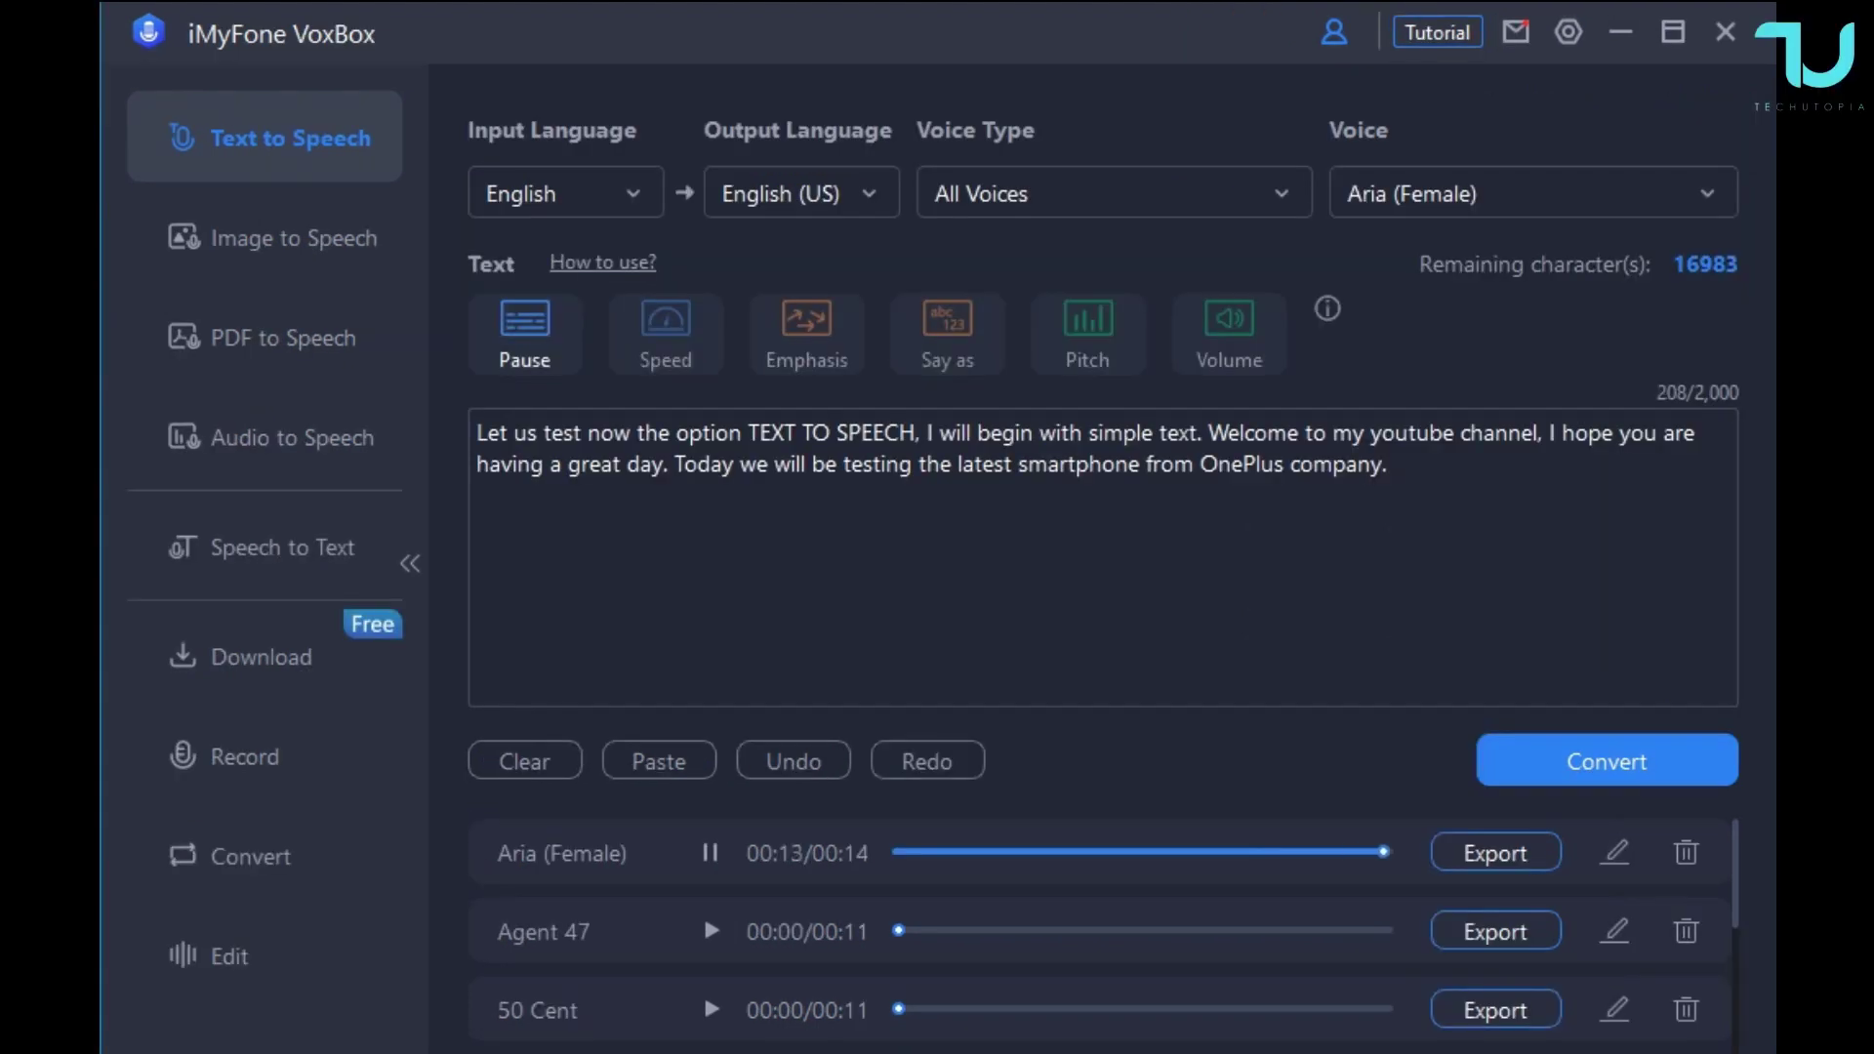
Examine the available output languages, input languages and voice types, keeping English (US), English and All Voices selected.
click(801, 193)
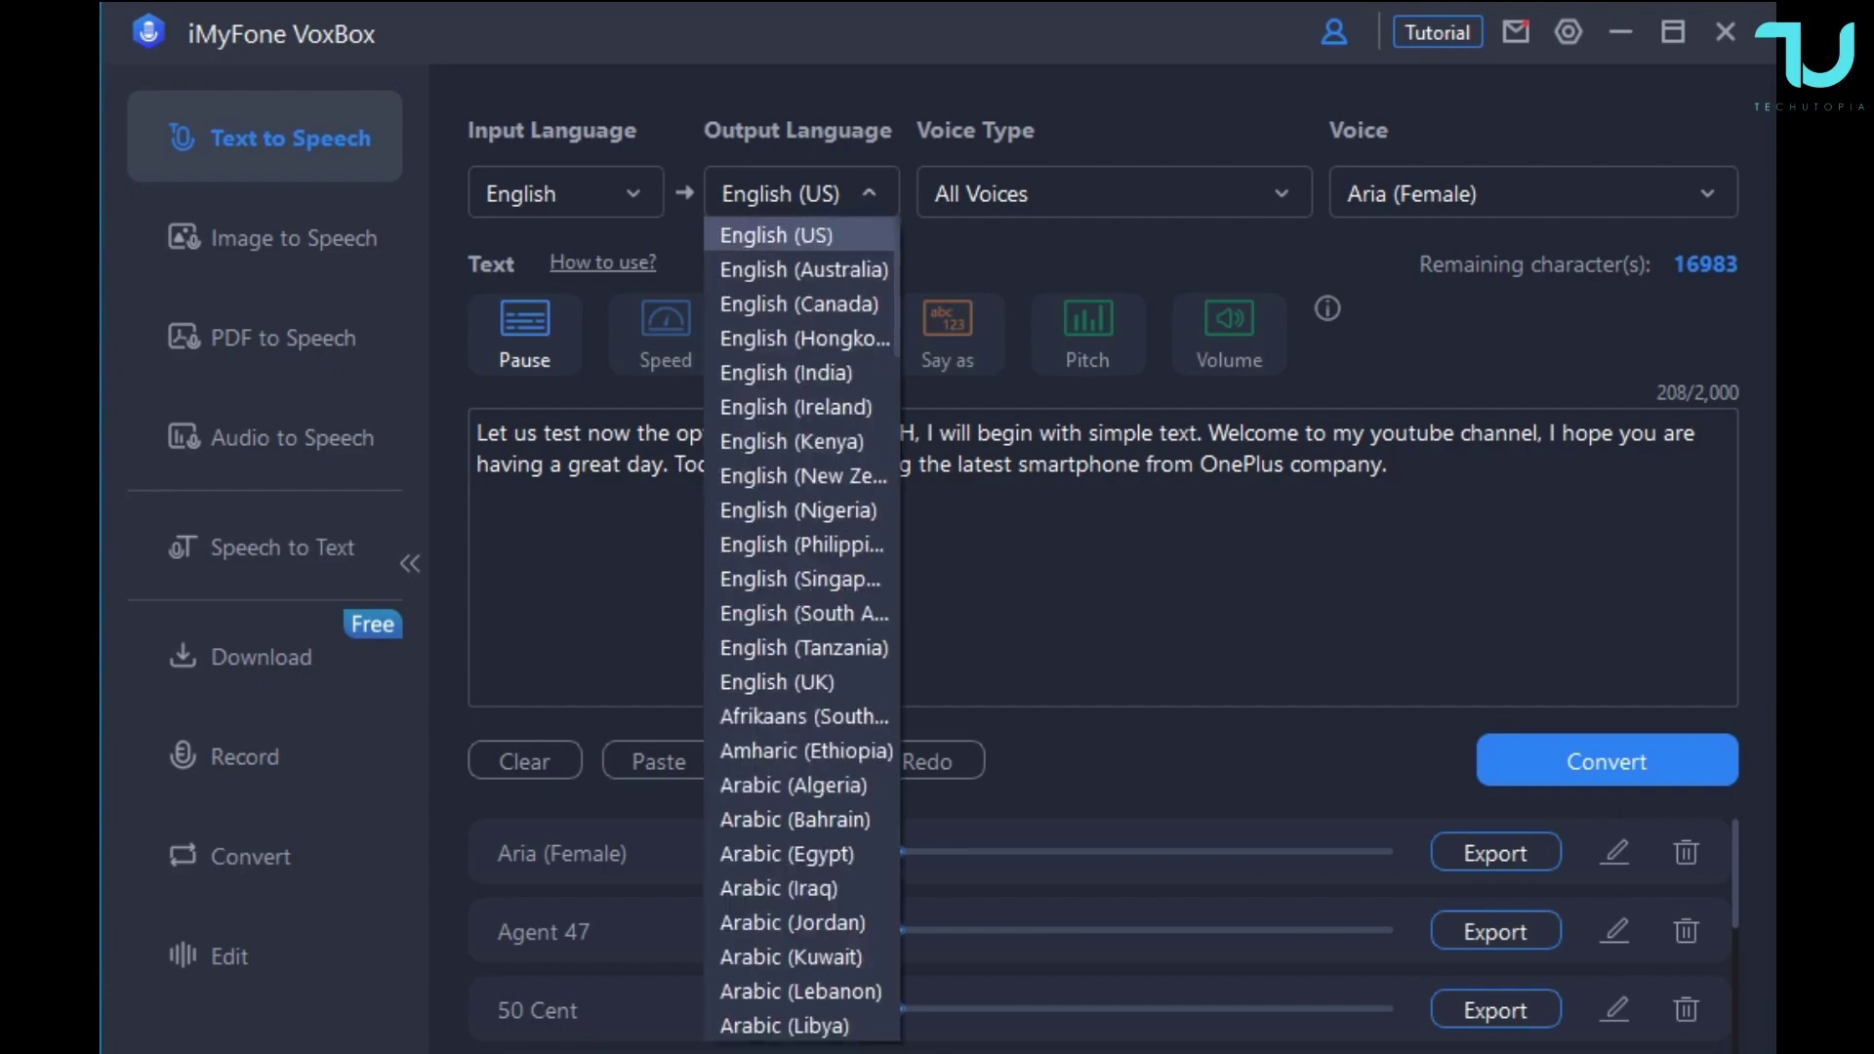
click(800, 192)
click(566, 192)
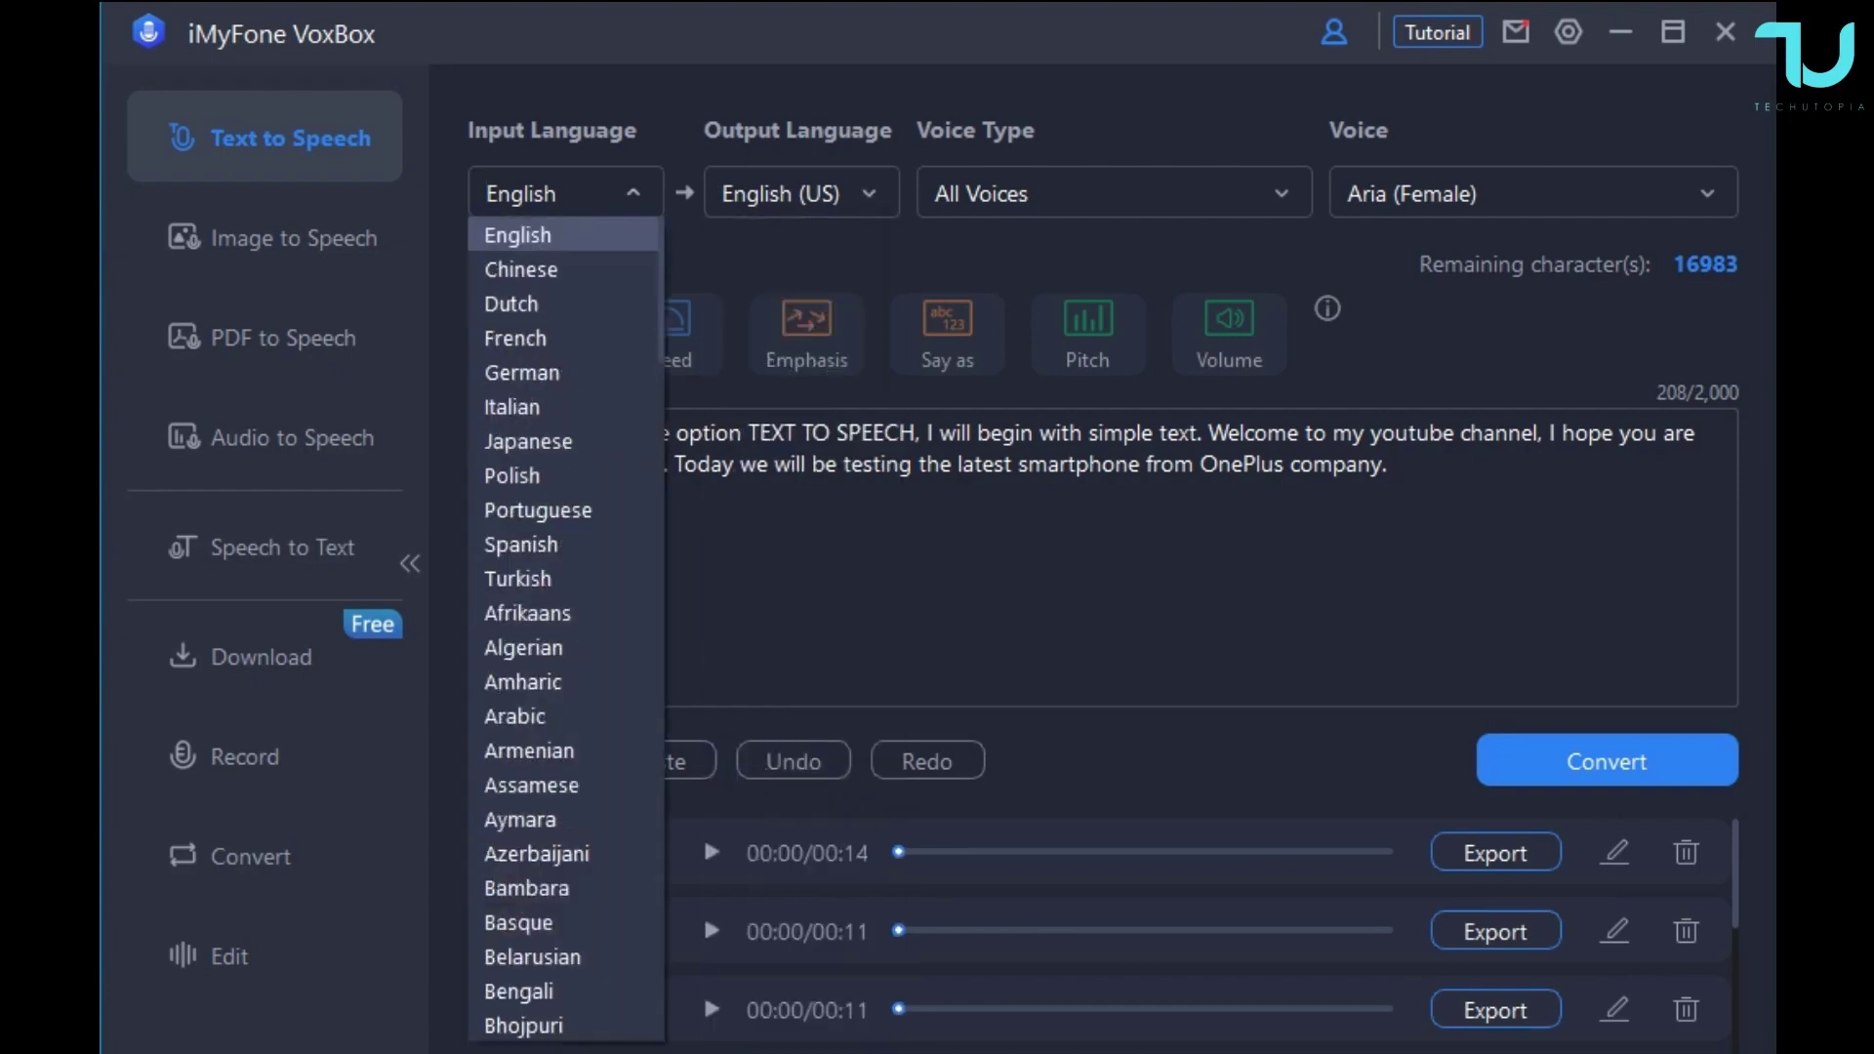
scroll(546, 338, down, 15)
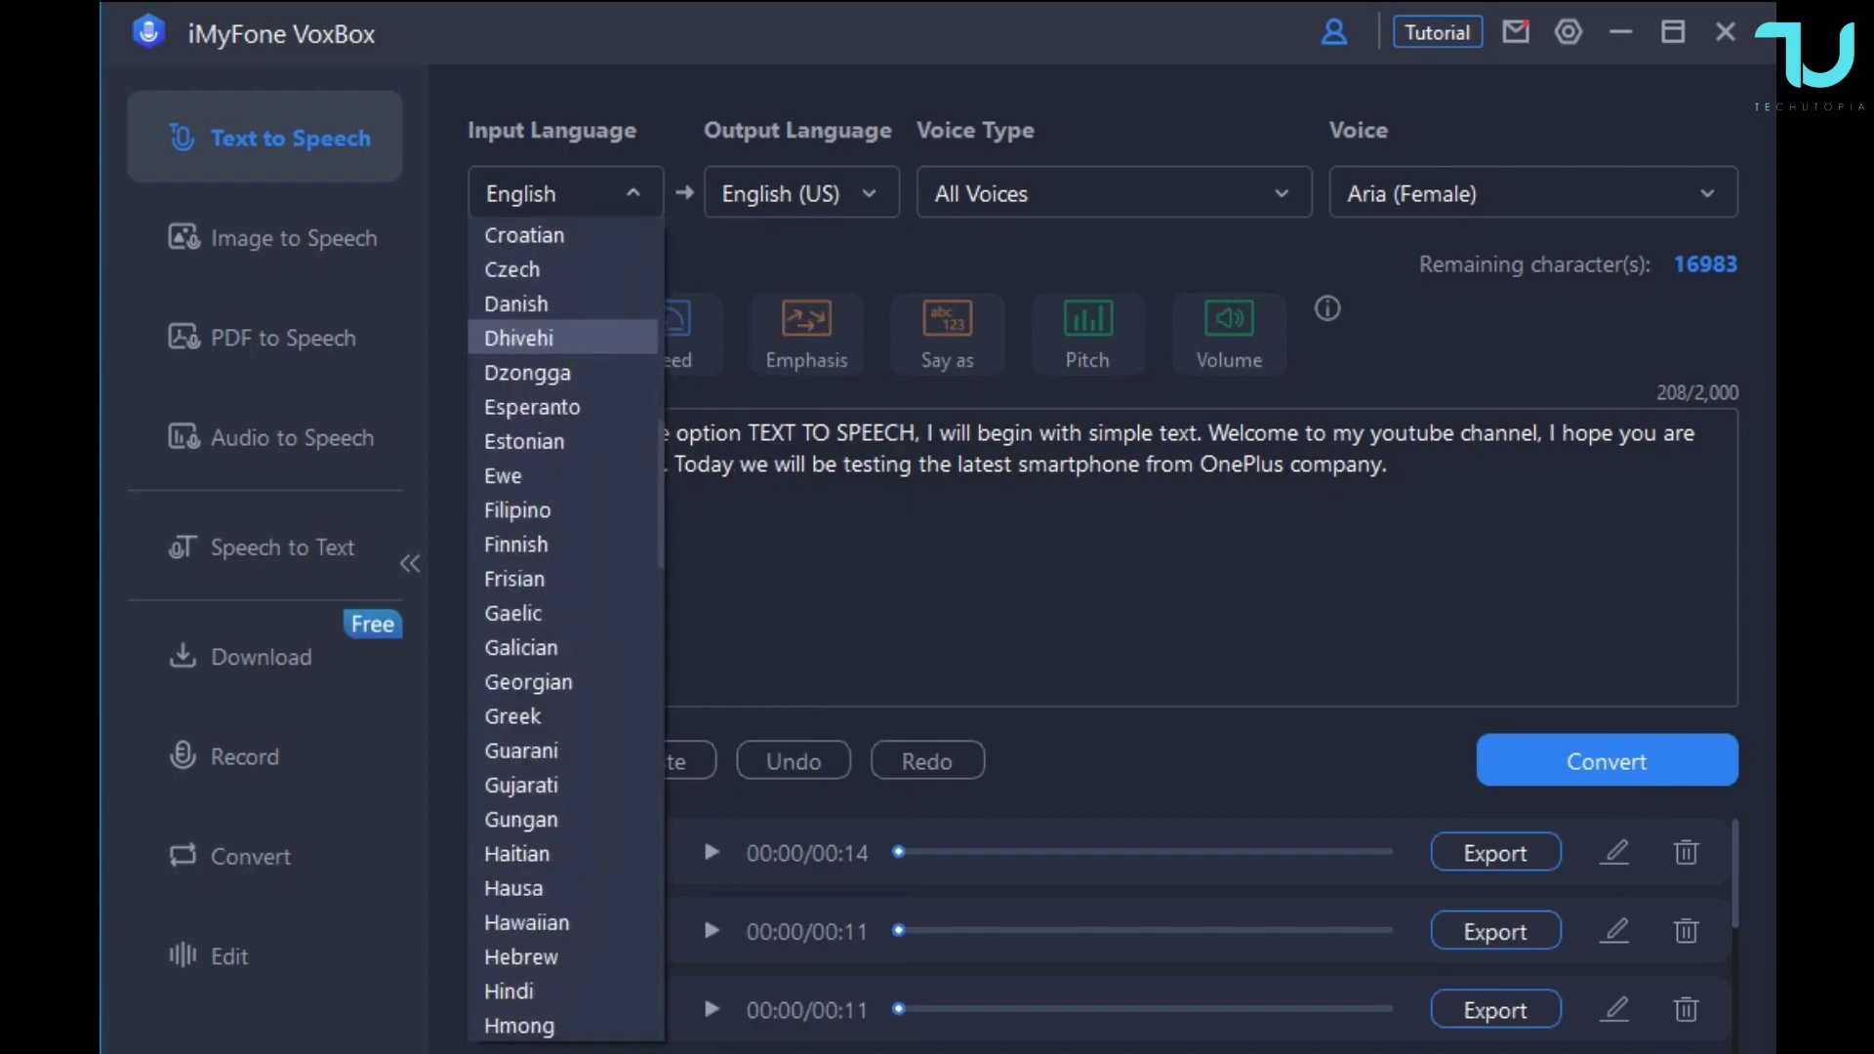
scroll(547, 338, down, 20)
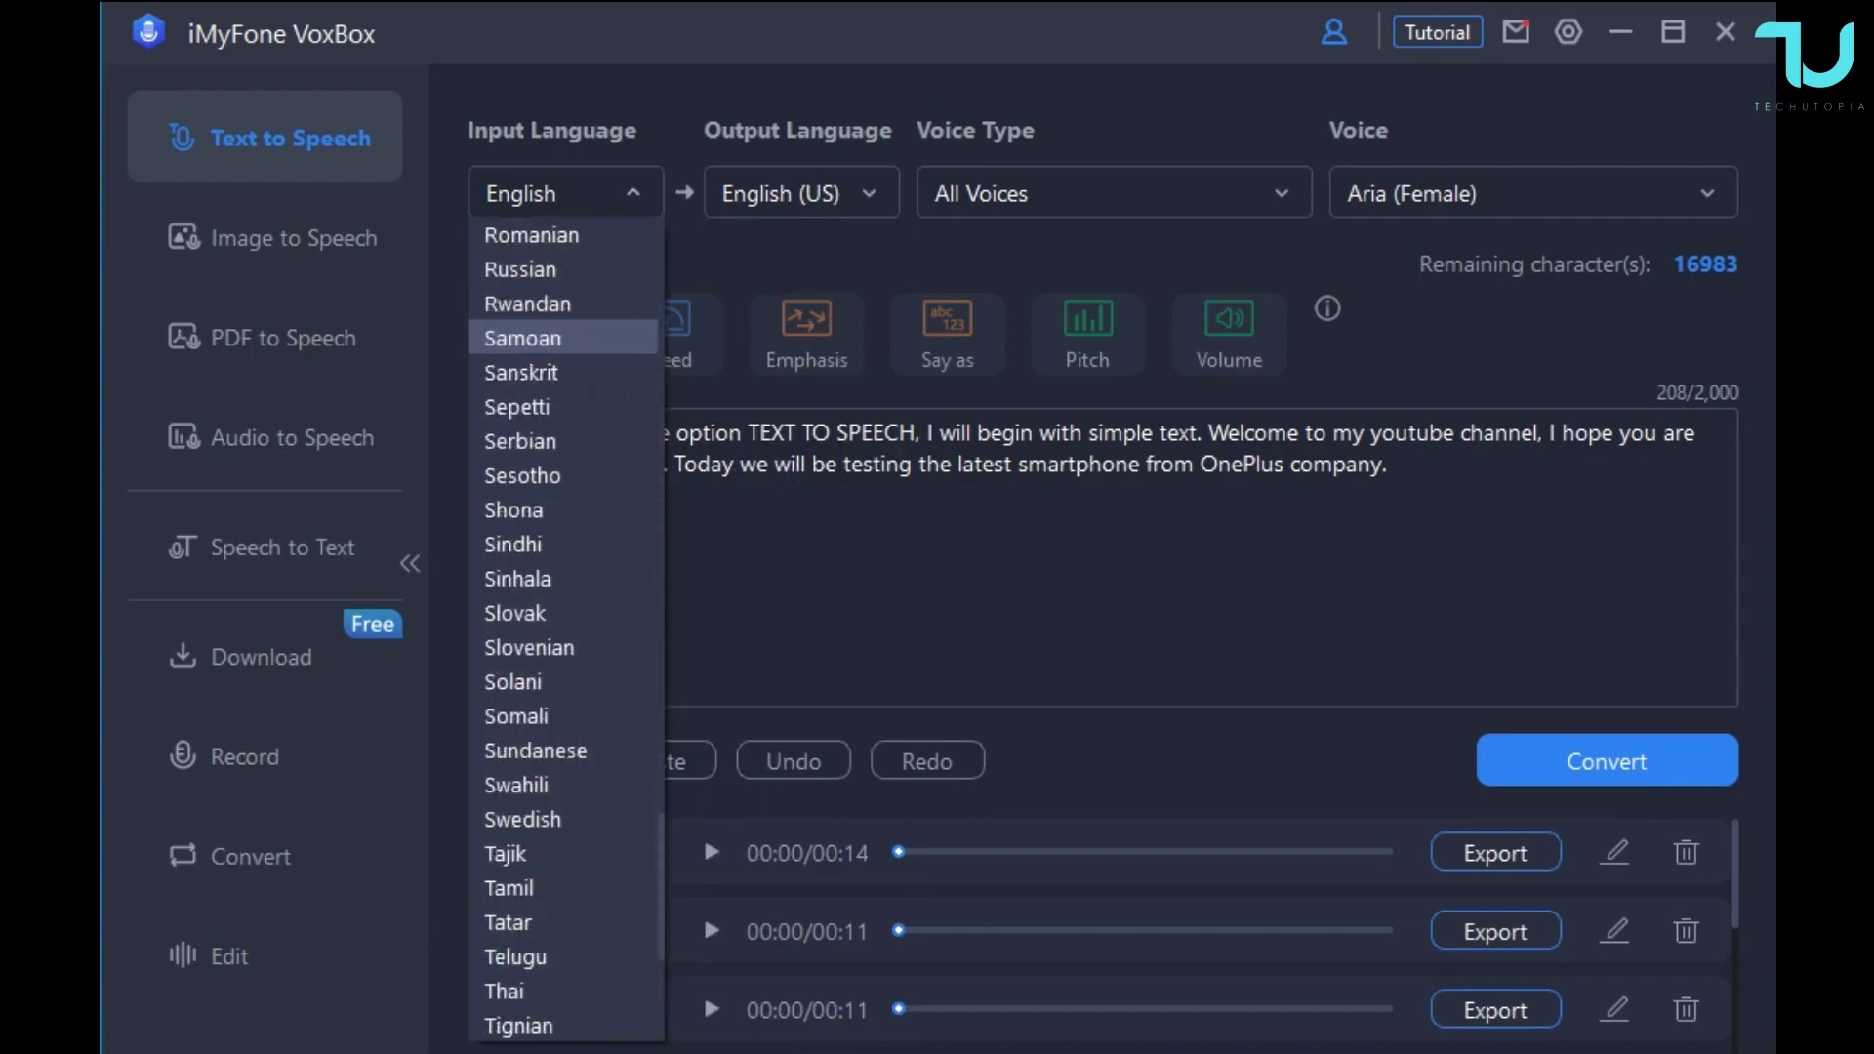
scroll(547, 338, up, 20)
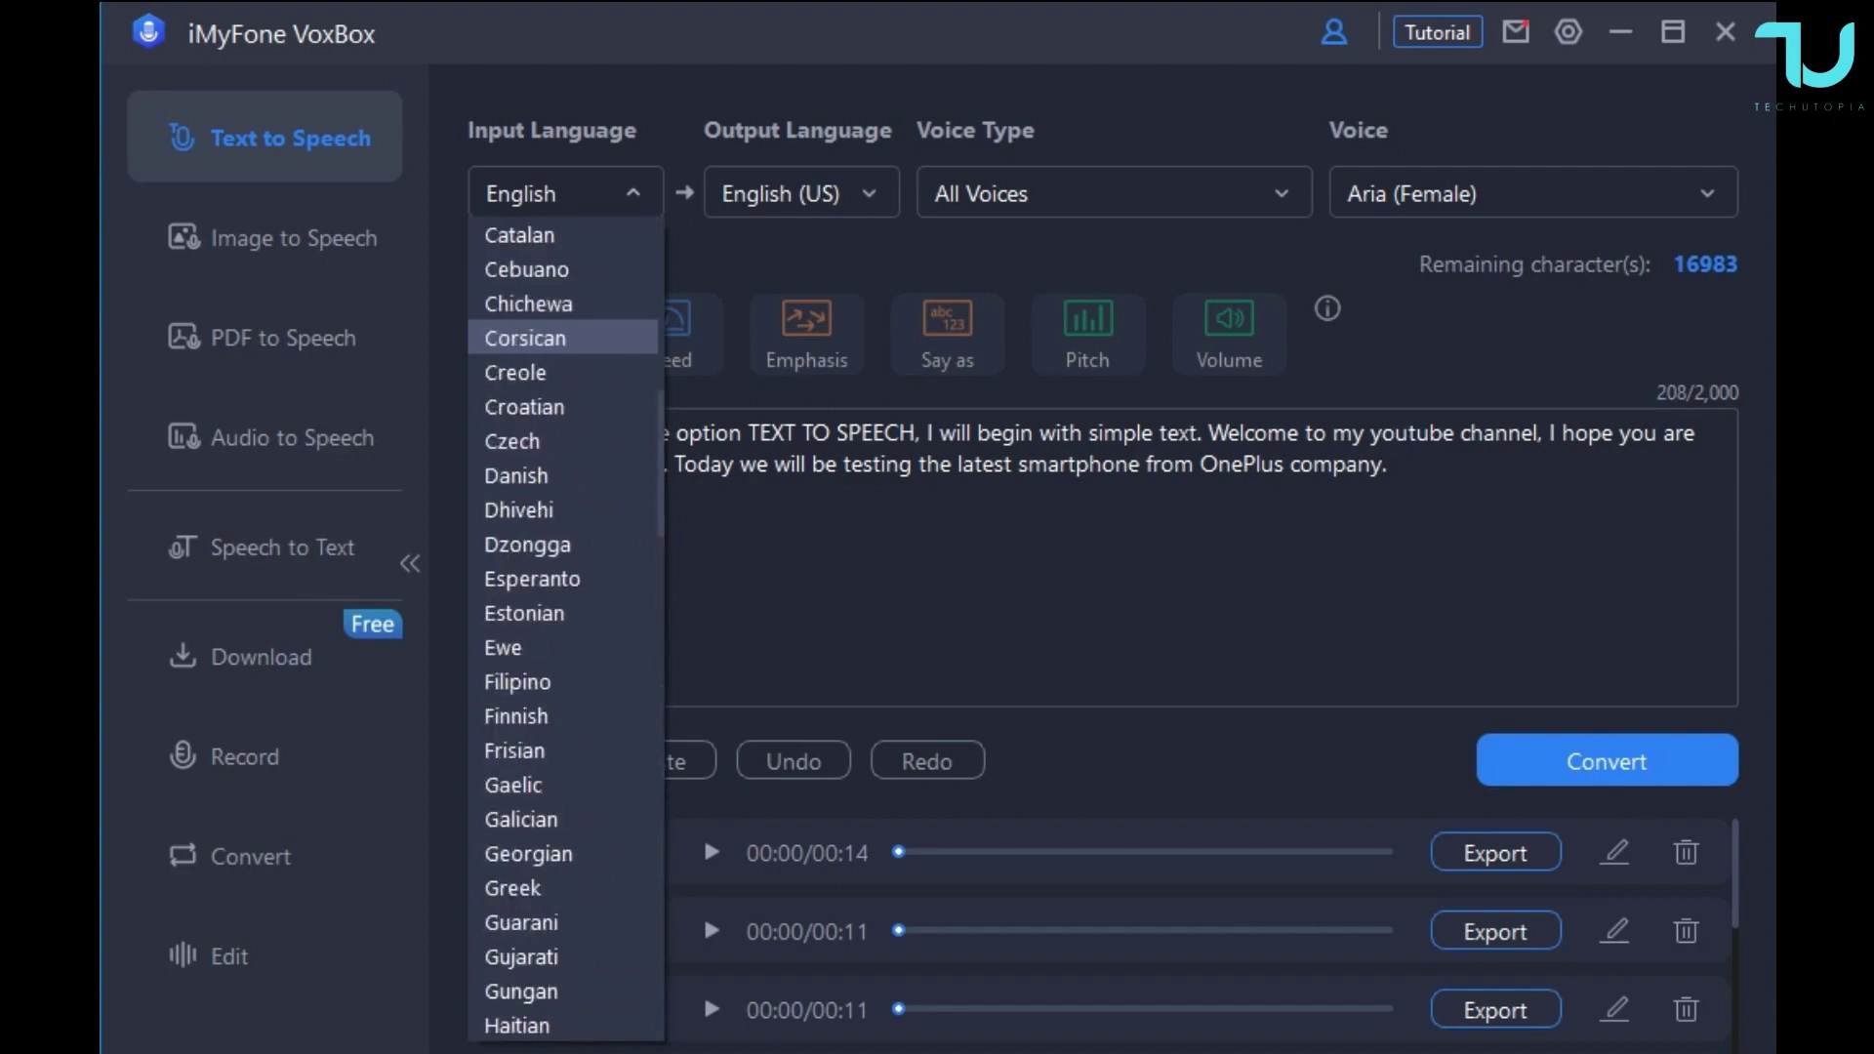
scroll(546, 337, up, 3)
click(547, 234)
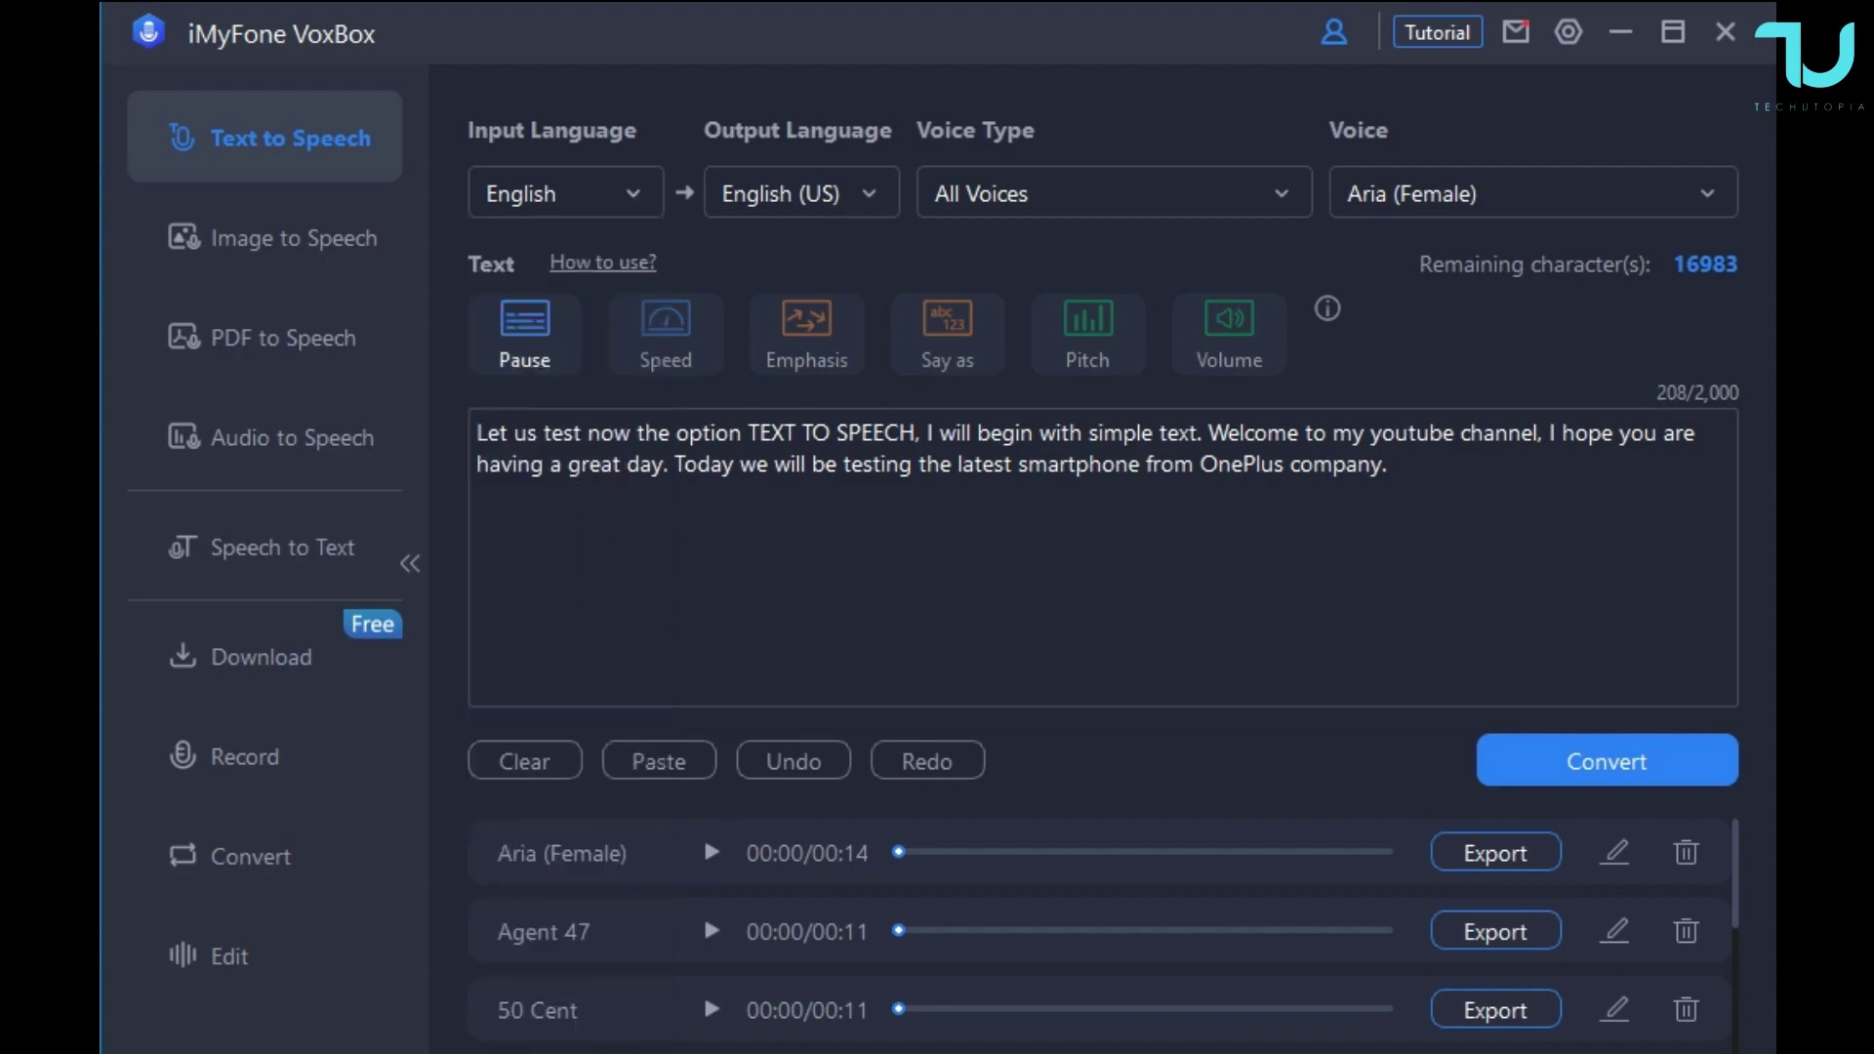
click(1113, 193)
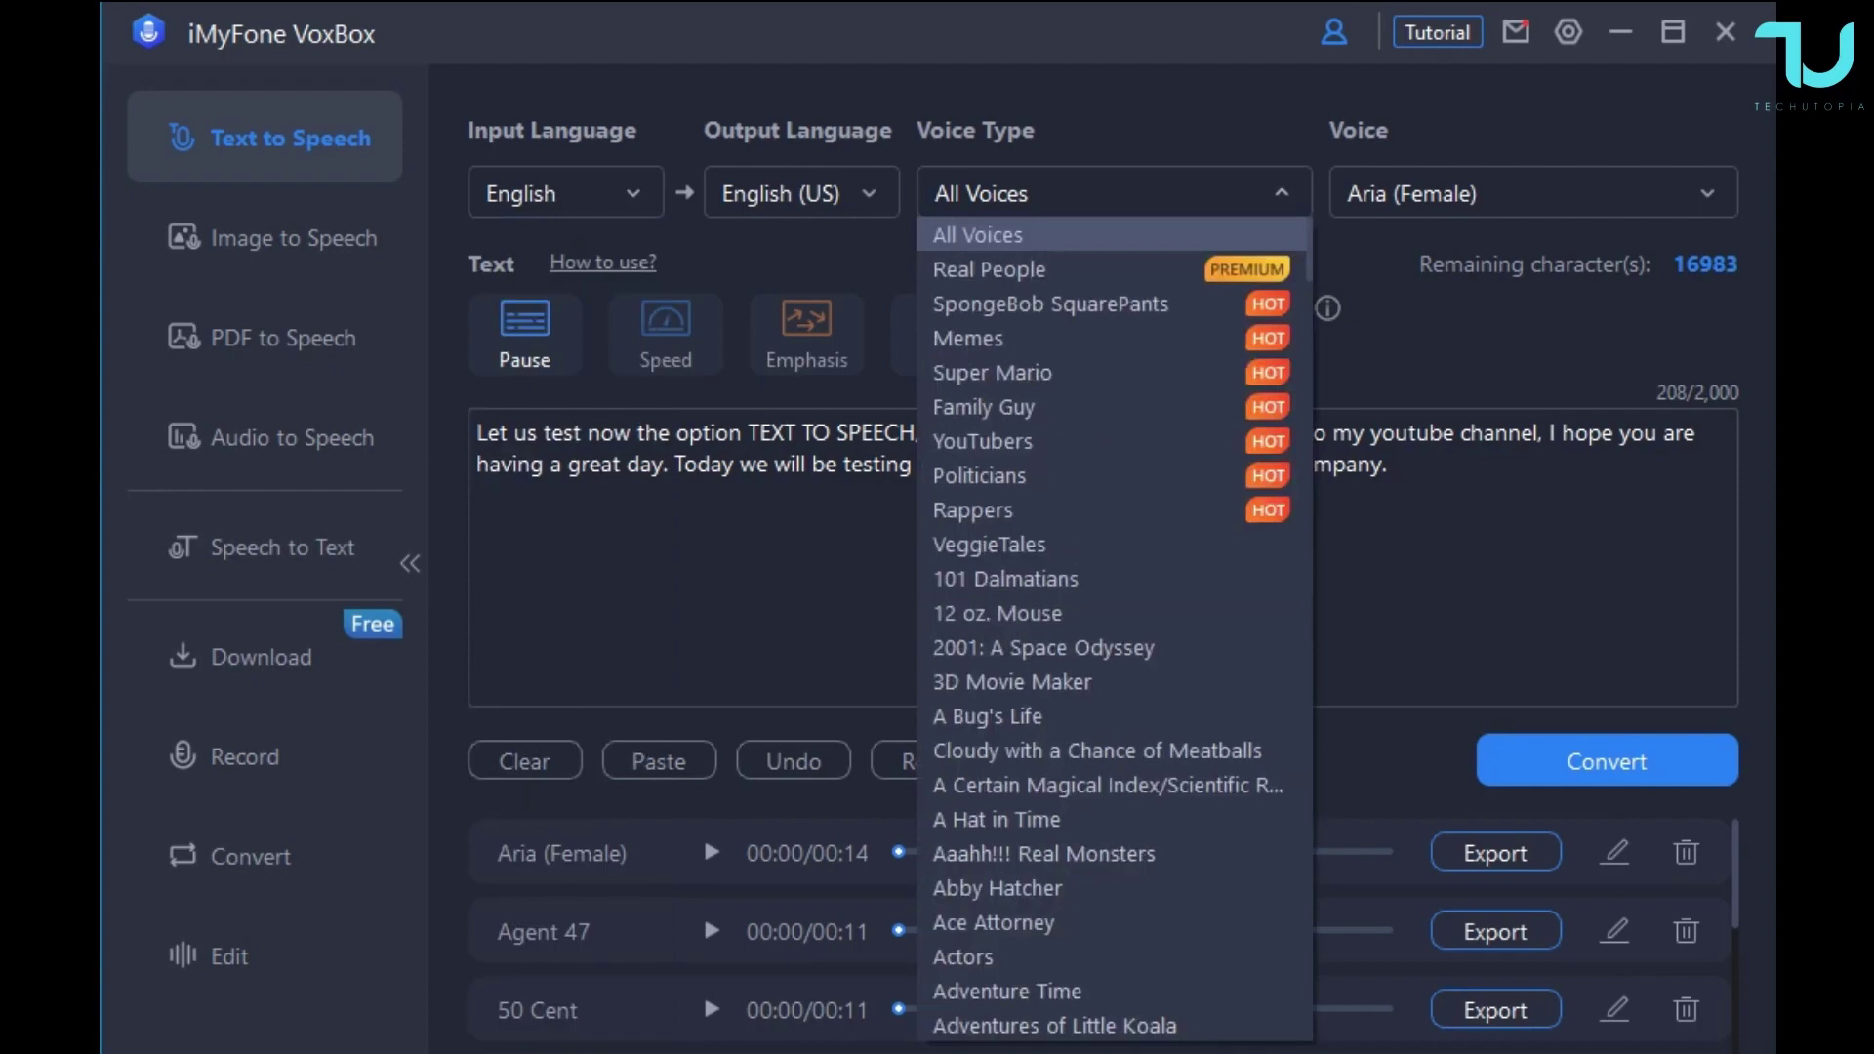
key(Escape)
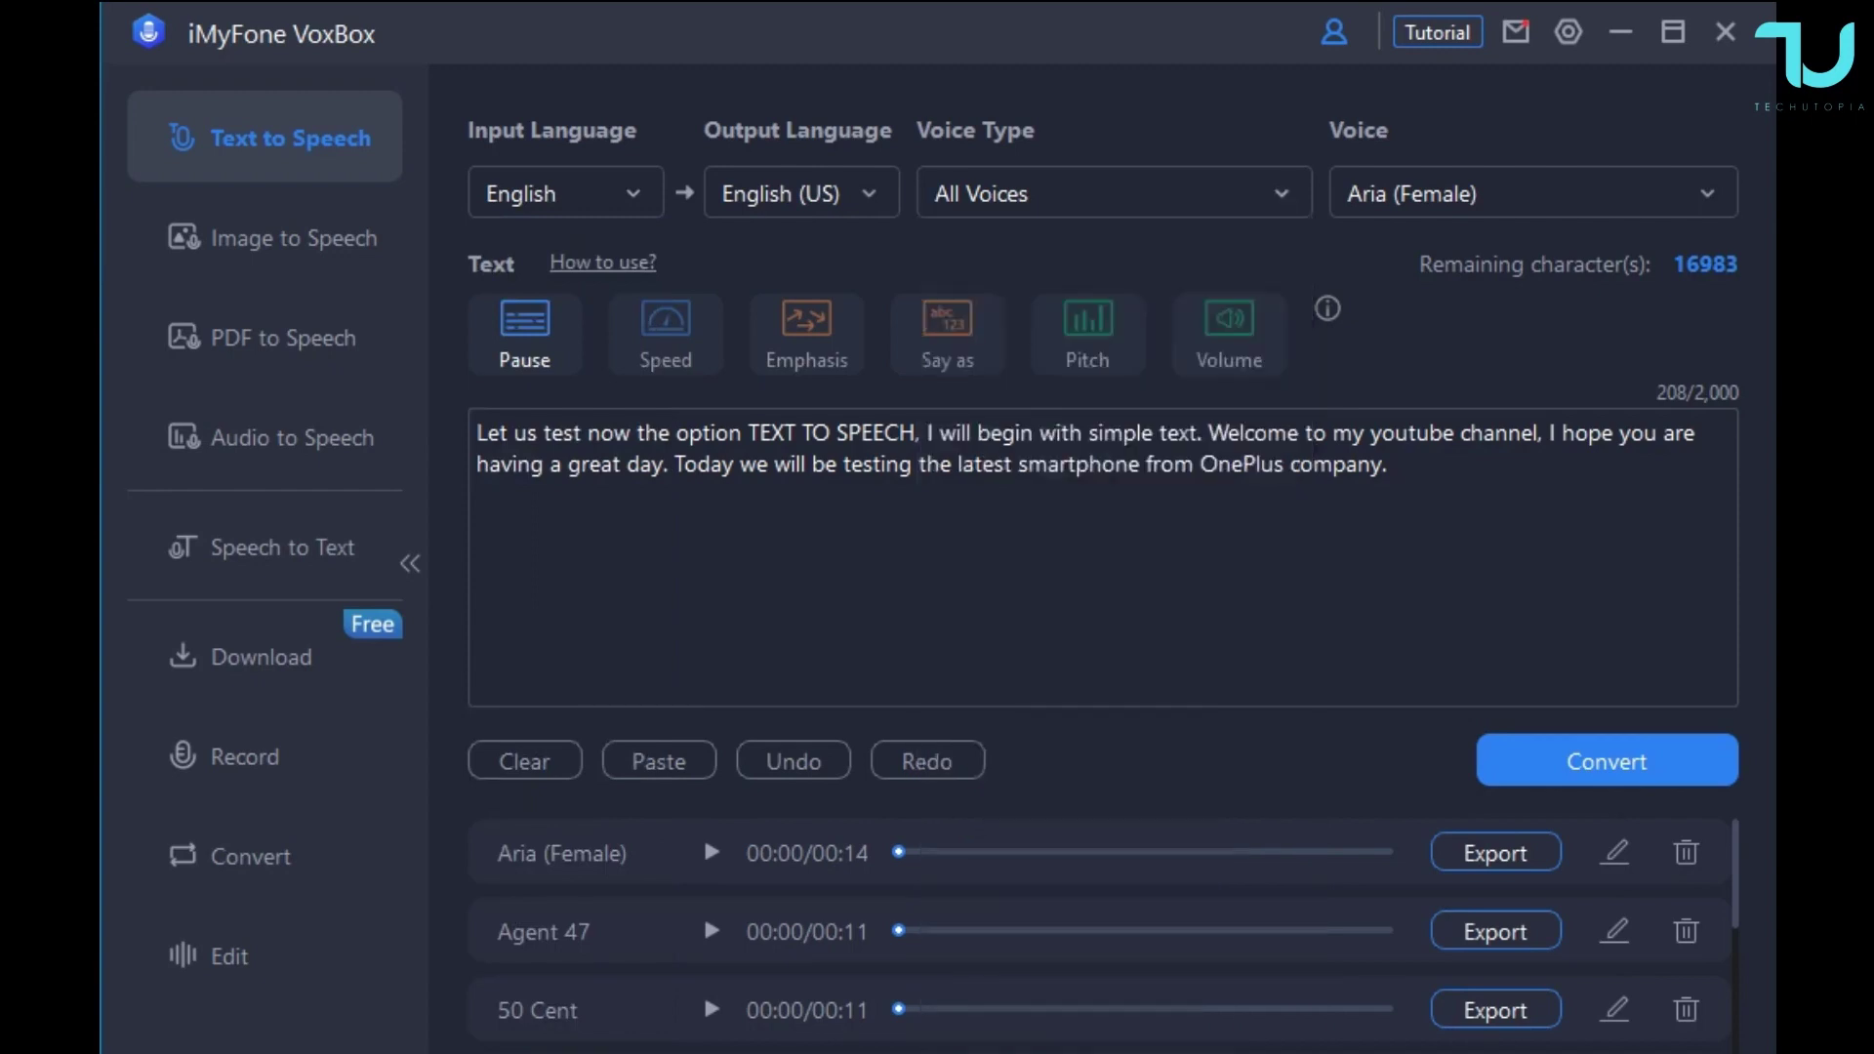